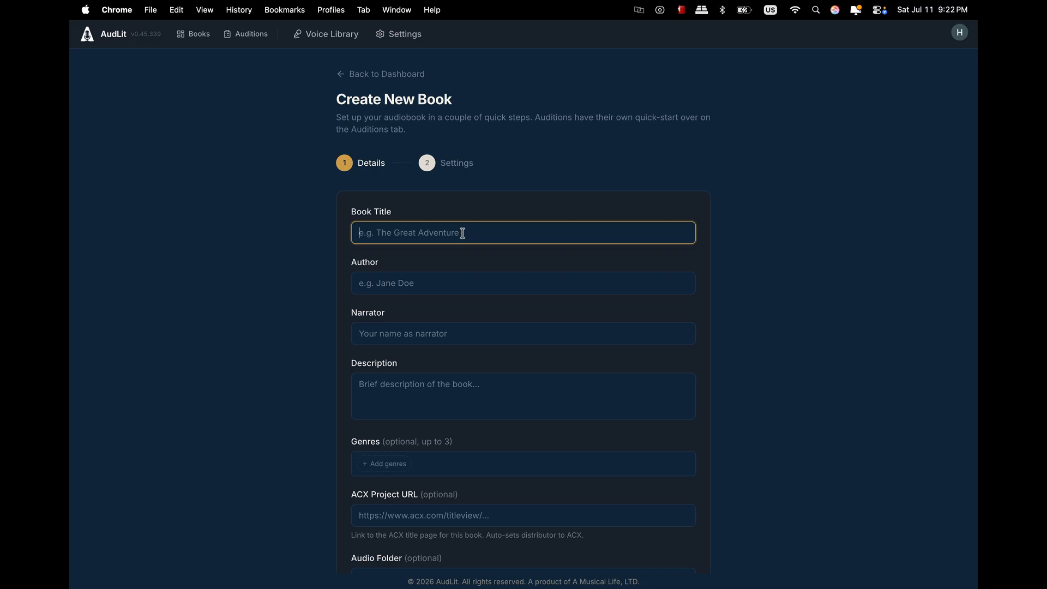
Fill in the book title as The Wizard of Oz, the author as L. Frank Baum, and the narrator's full name.
text(The Wizard of Oz)
key(Tab)
text(L. )
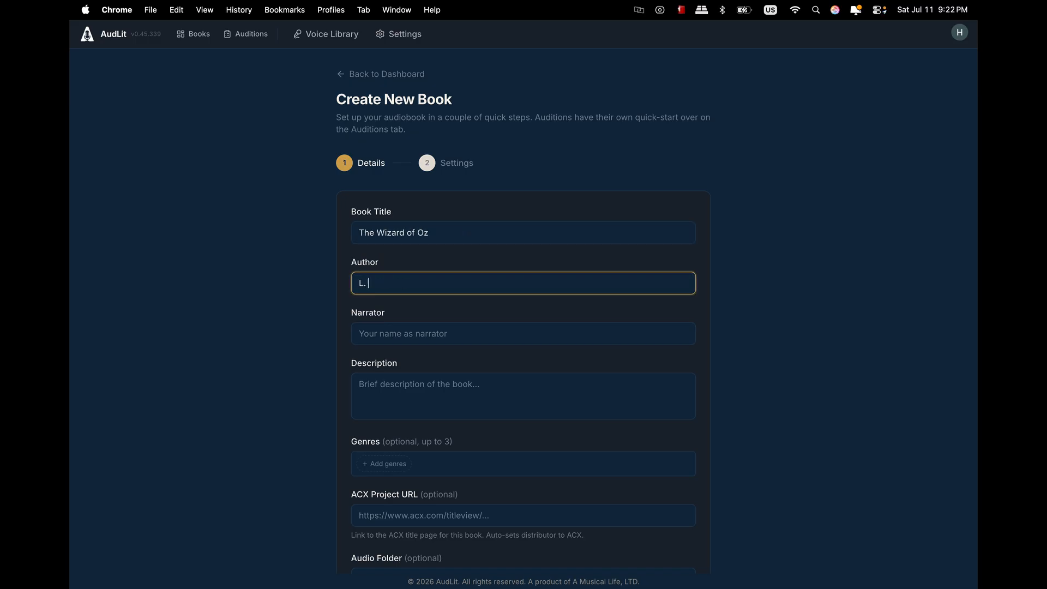
text(Frank Baum)
key(Tab)
text(Hugh Sung)
key(Tab)
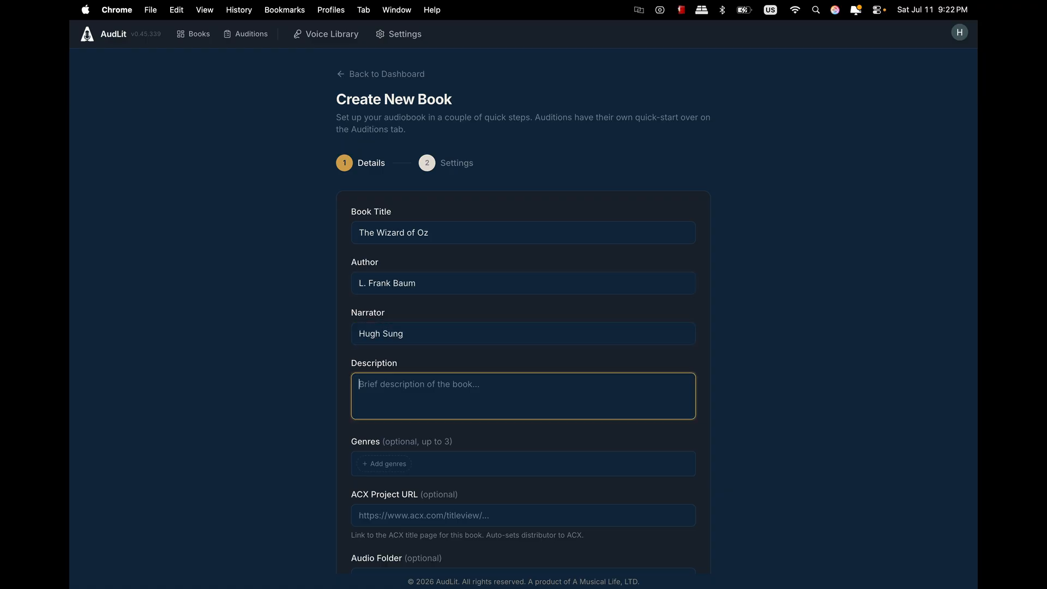
Leave the description empty and add the genres Science Fiction & Fantasy and Literary Fiction.
key(Tab)
scroll(456, 377, down, 2)
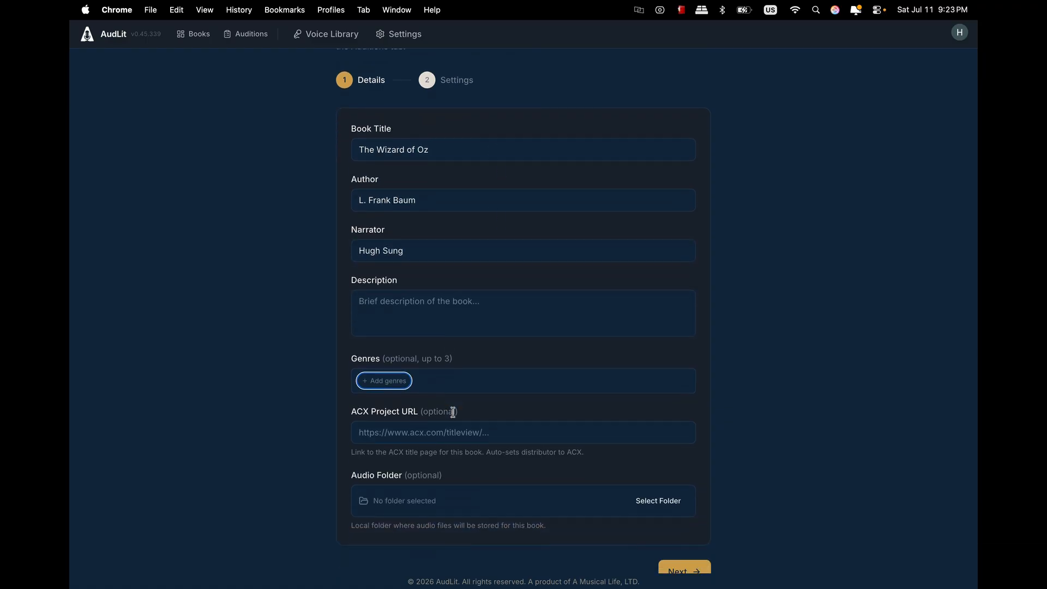
click(385, 381)
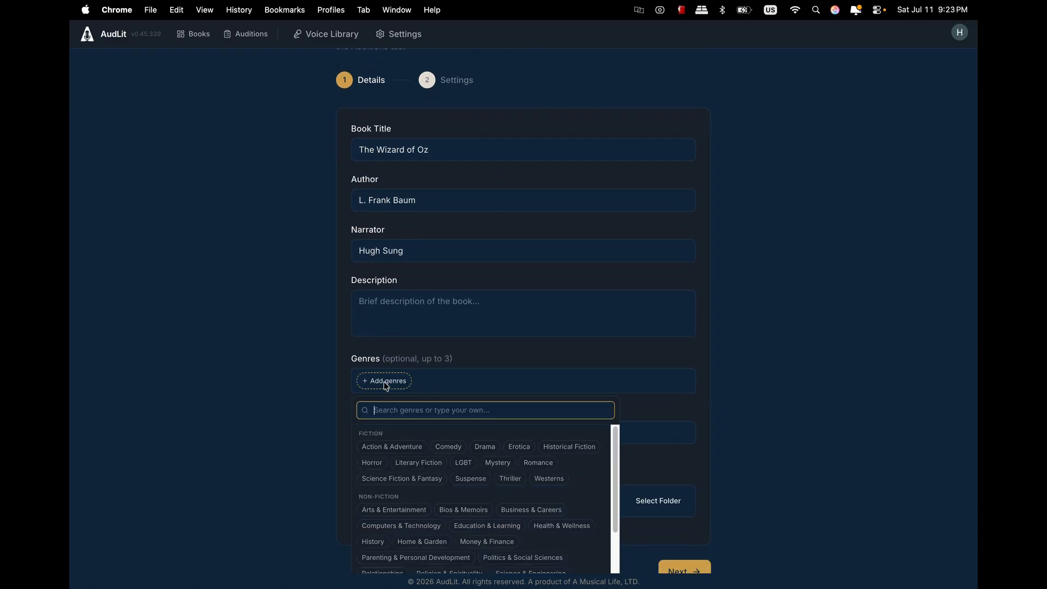
click(402, 478)
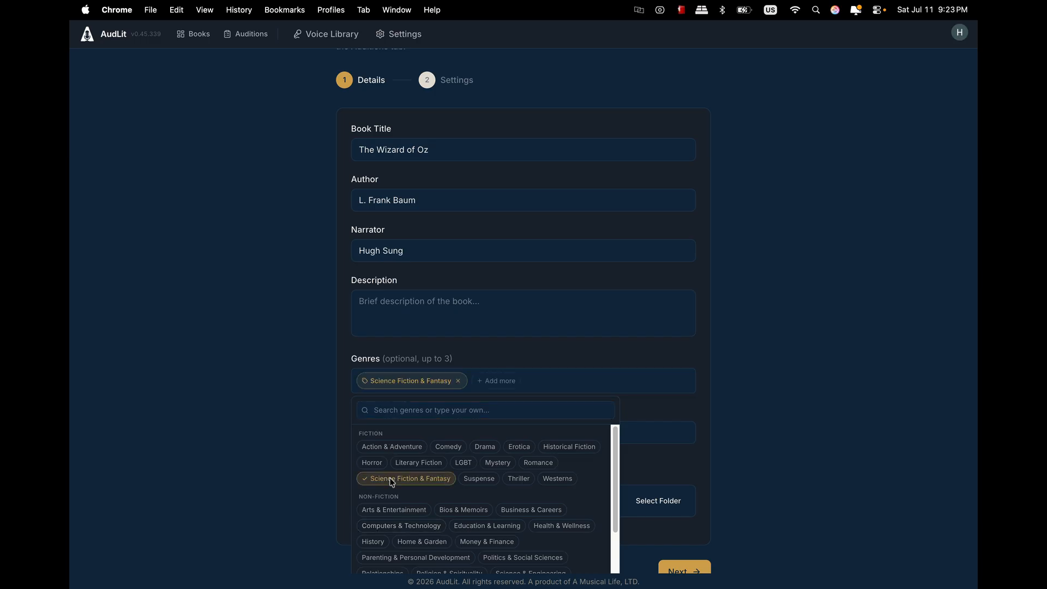
click(423, 462)
click(668, 412)
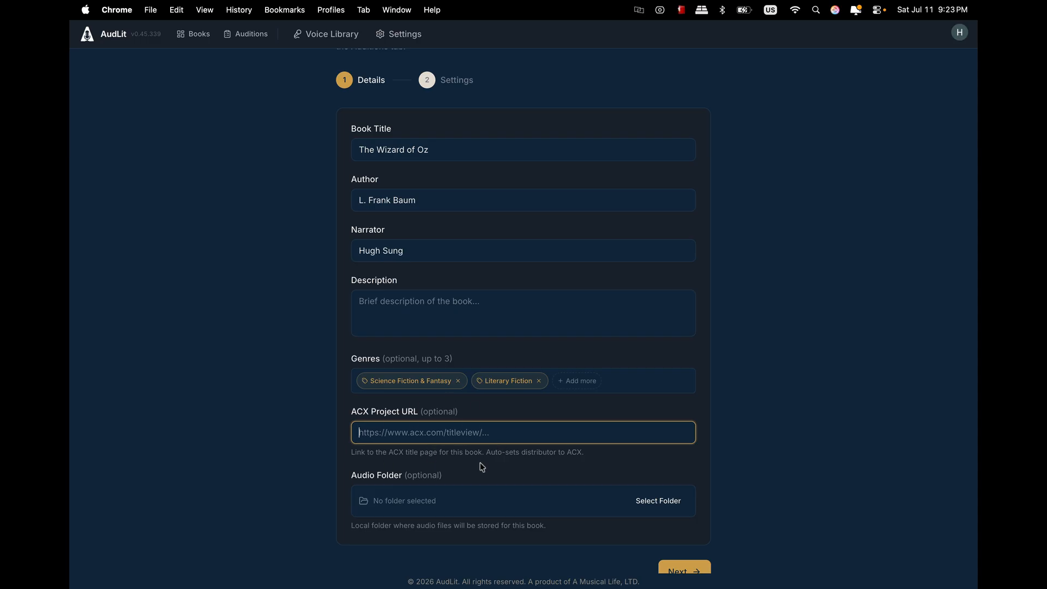
Create a folder named The Wizard of Oz in Documents as the book's audio folder and continue to the settings stage.
scroll(606, 444, down, 2)
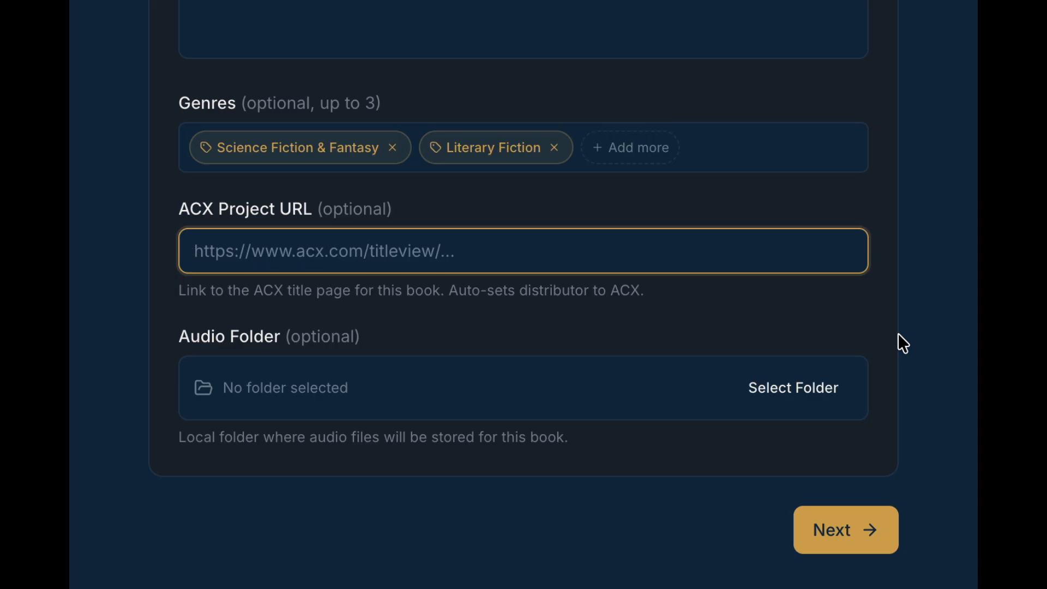
click(774, 390)
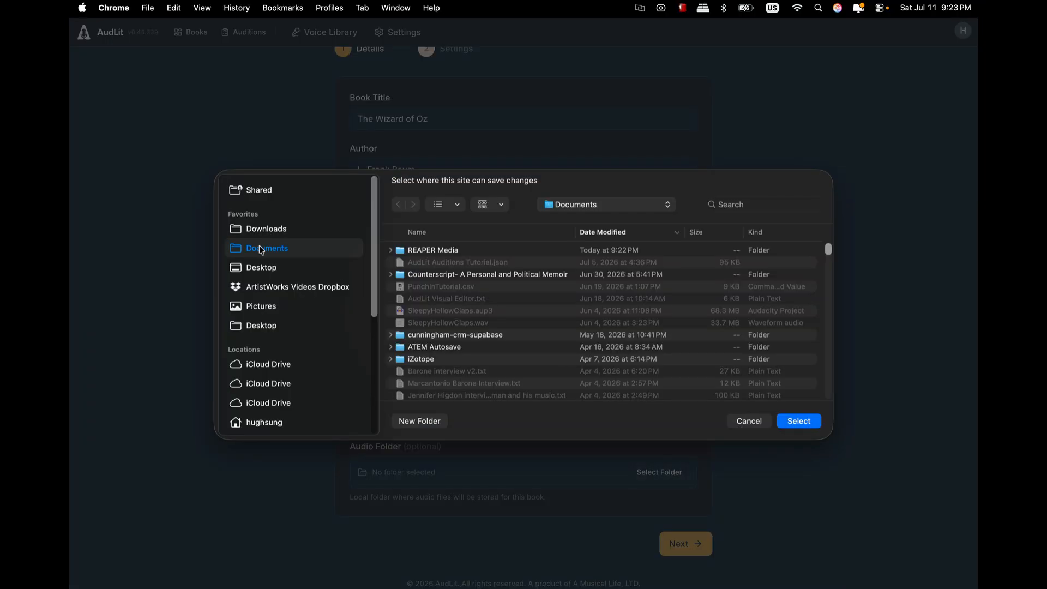
click(429, 421)
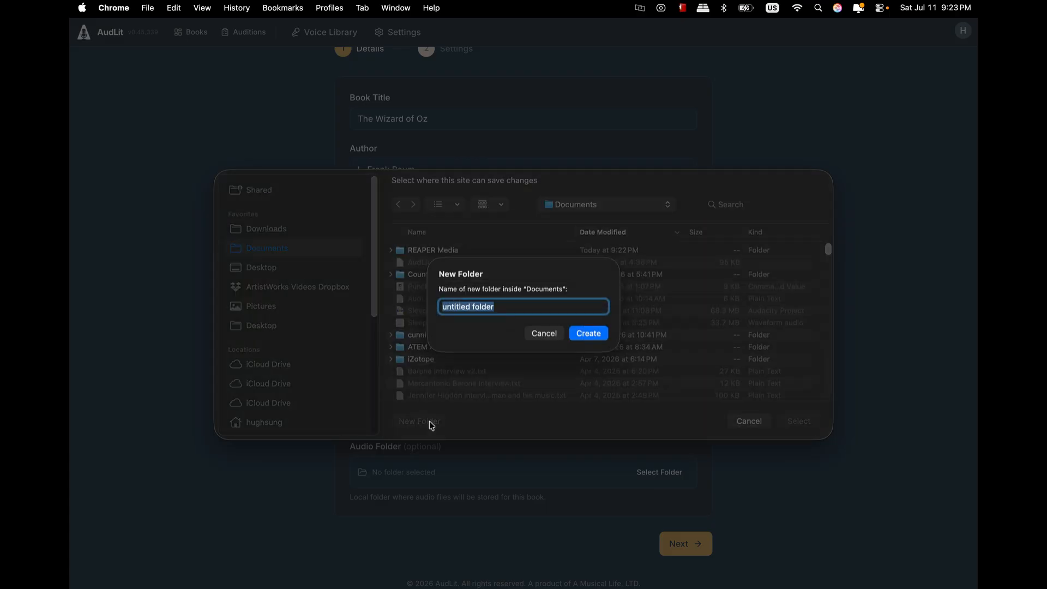
text(The Wizard of Oz)
click(596, 333)
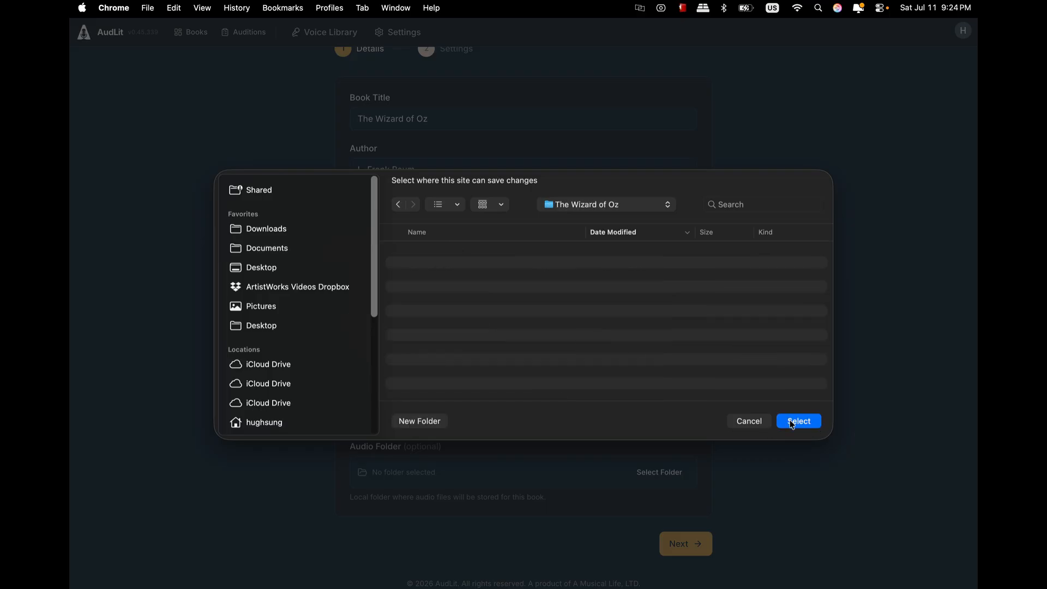
click(791, 422)
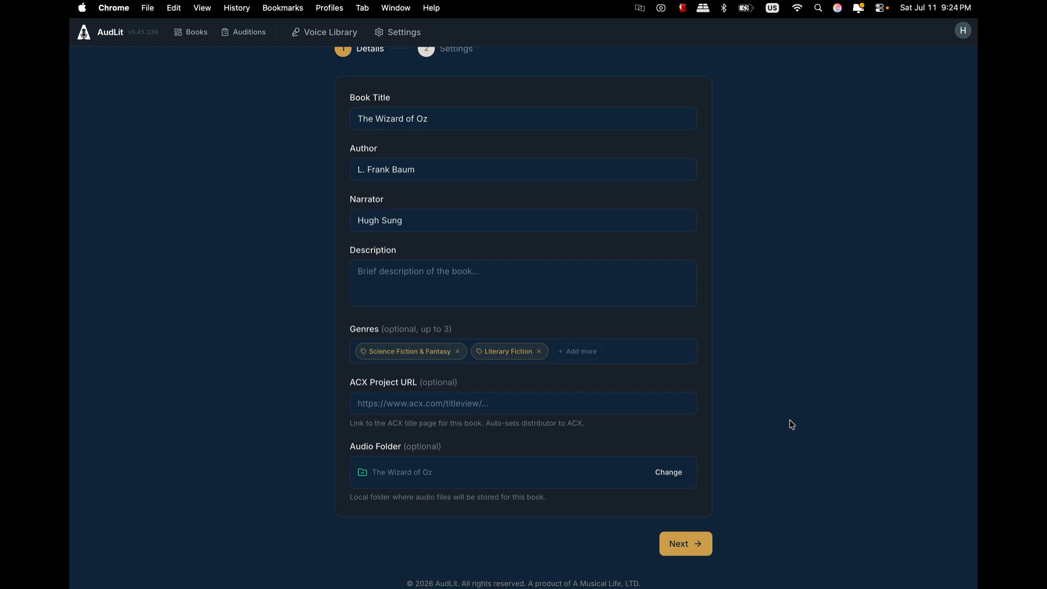
click(686, 547)
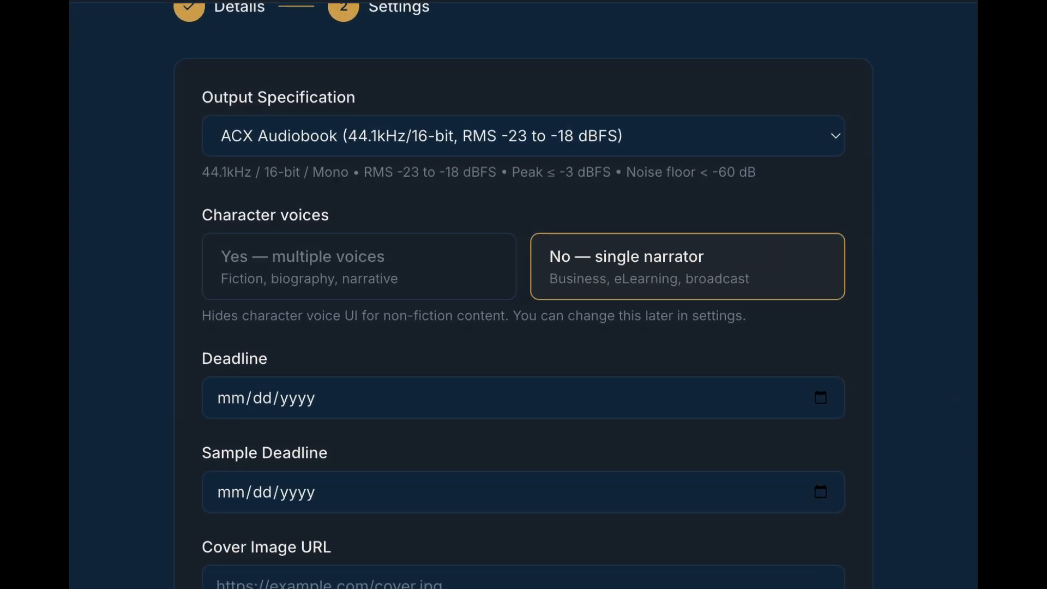
Review the available output specification options without changing the selected one.
scroll(900, 186, up, 2)
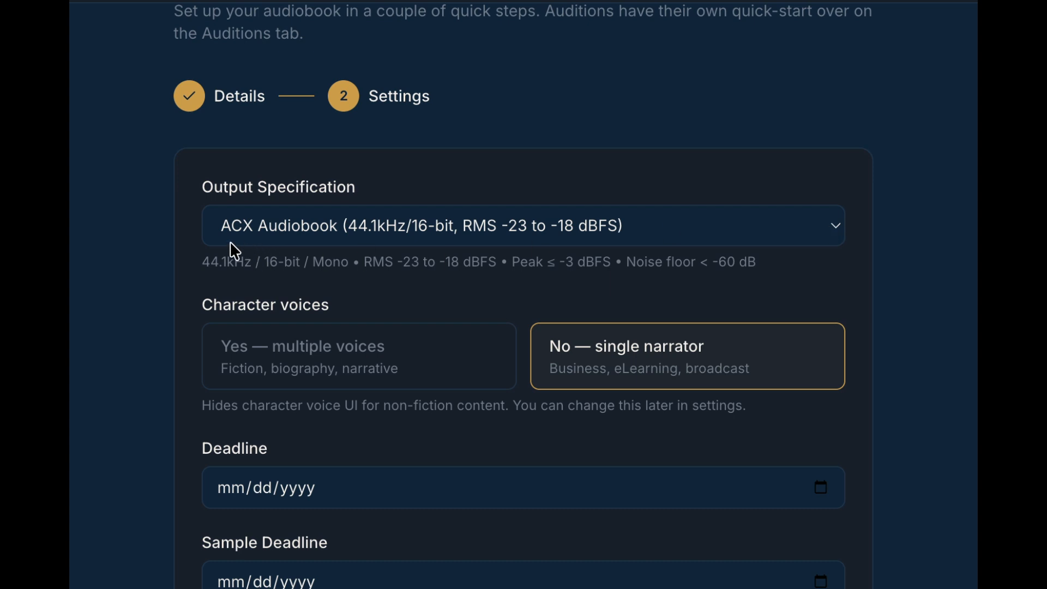
mouse_move(374, 244)
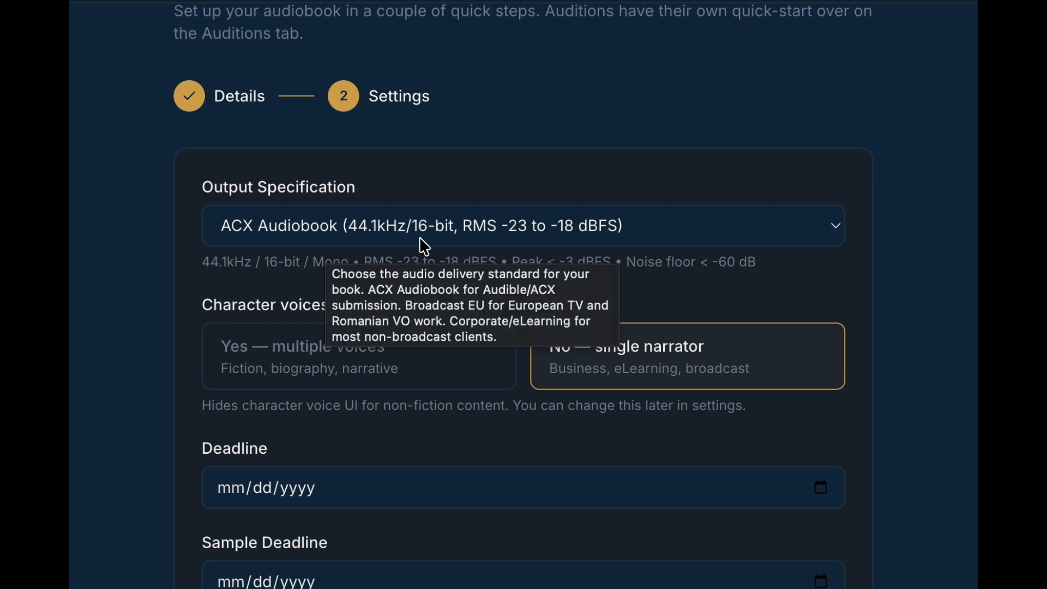
click(835, 227)
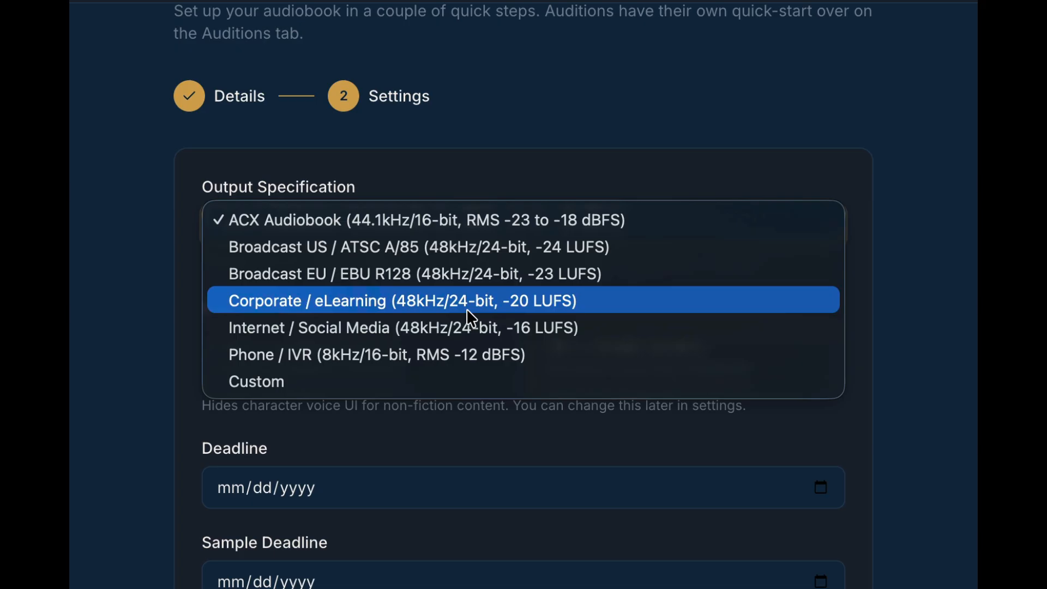
key(Escape)
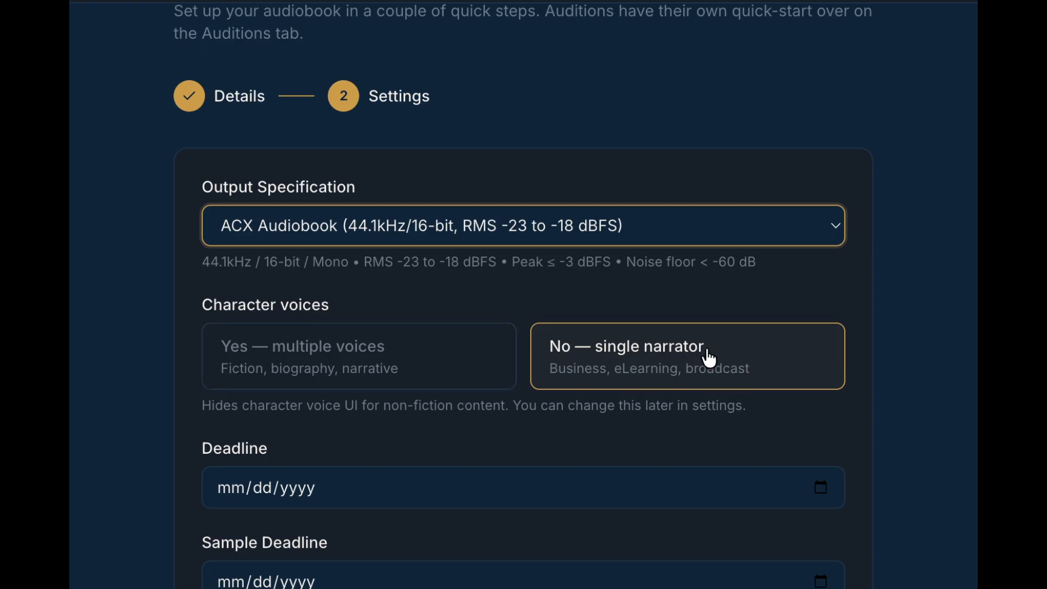
Create the project with the default single narrator, ACX (Audible) distributor profile and mono audio, leaving deadlines, cover image and manuscript text empty.
scroll(545, 382, down, 3)
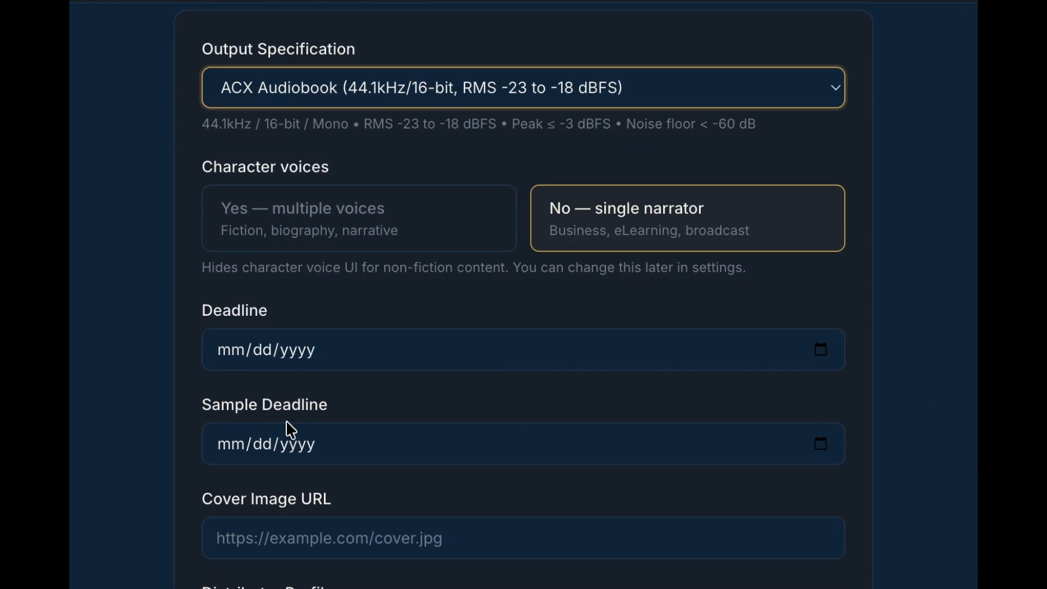
scroll(475, 554, down, 5)
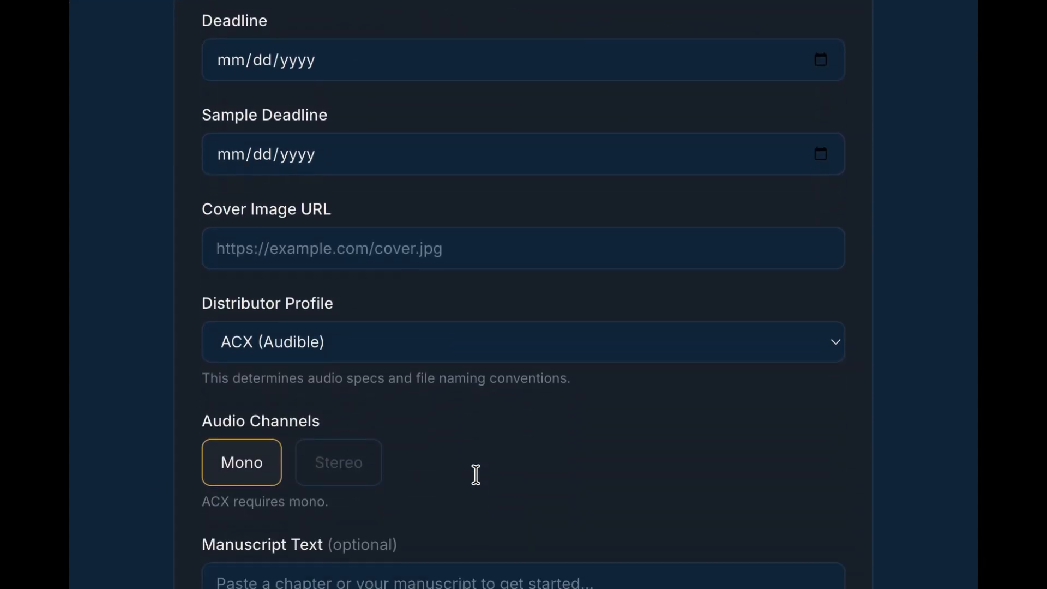
scroll(476, 475, down, 5)
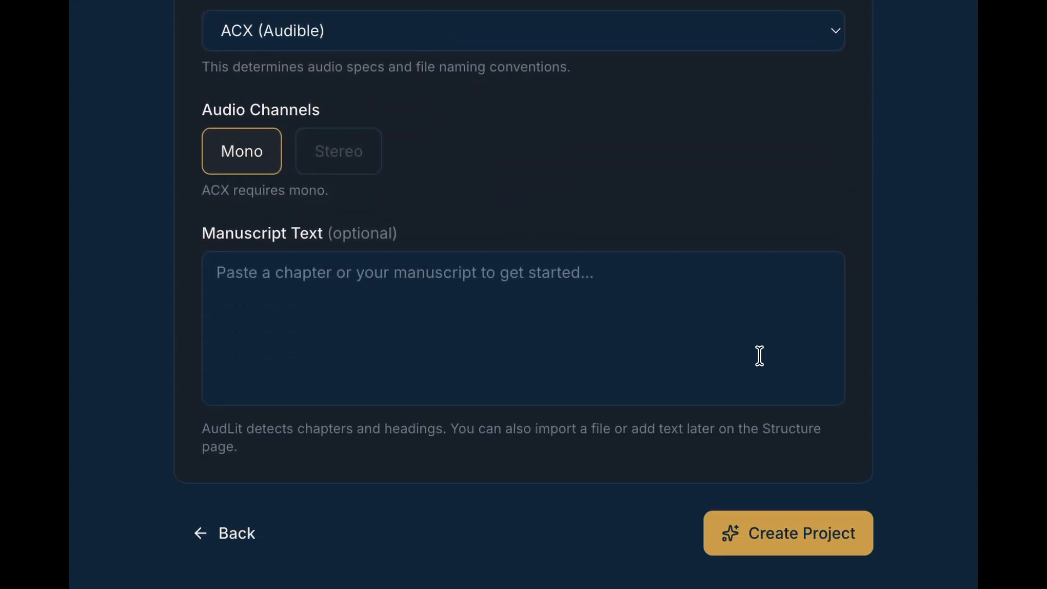
click(789, 535)
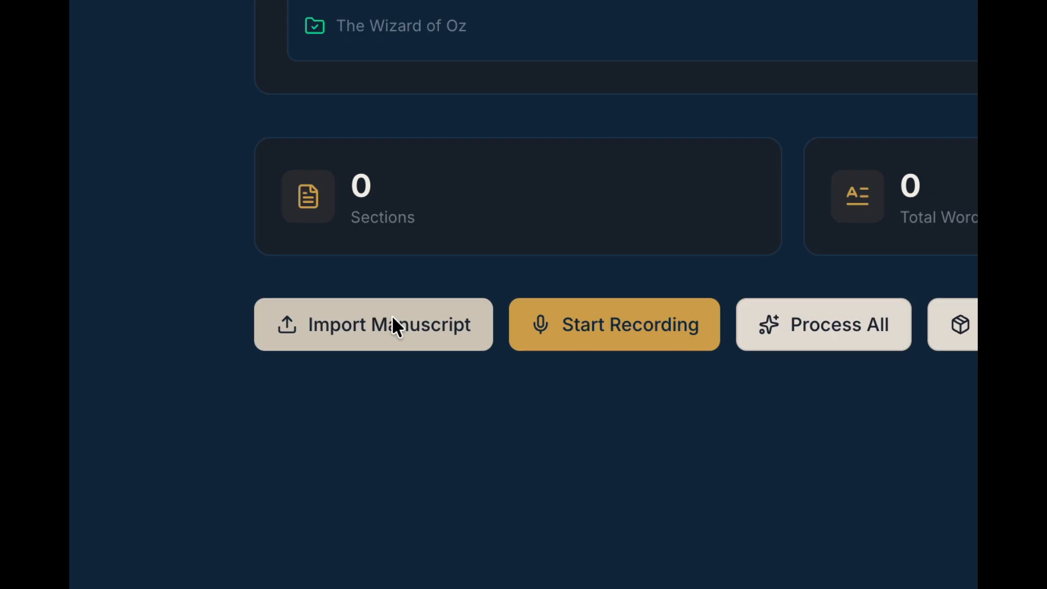
Import the manuscript file pg55-images-3.epub from Downloads into the book structure.
click(393, 319)
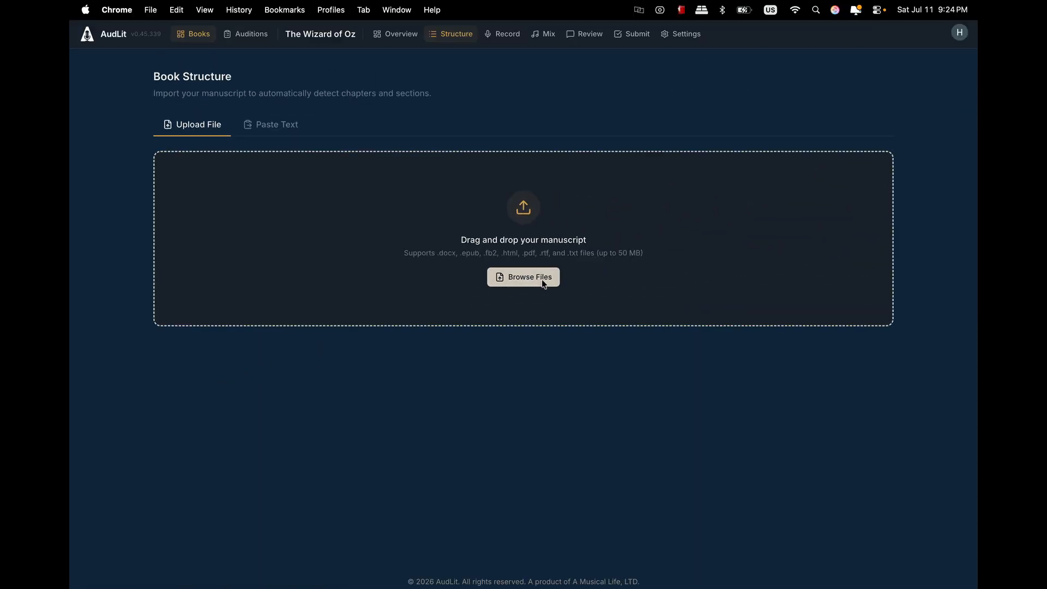
click(286, 130)
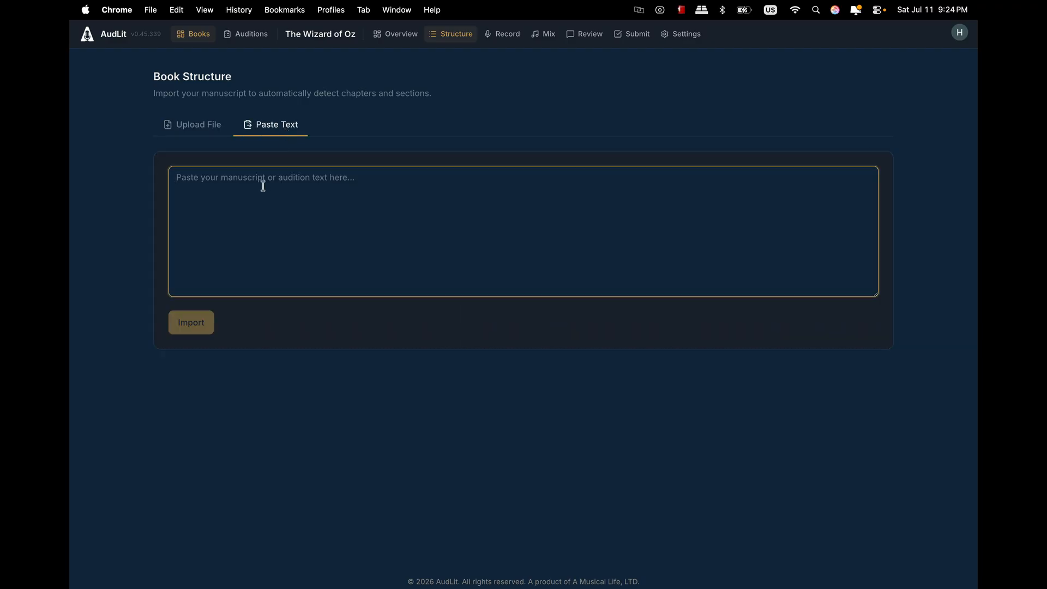
click(197, 130)
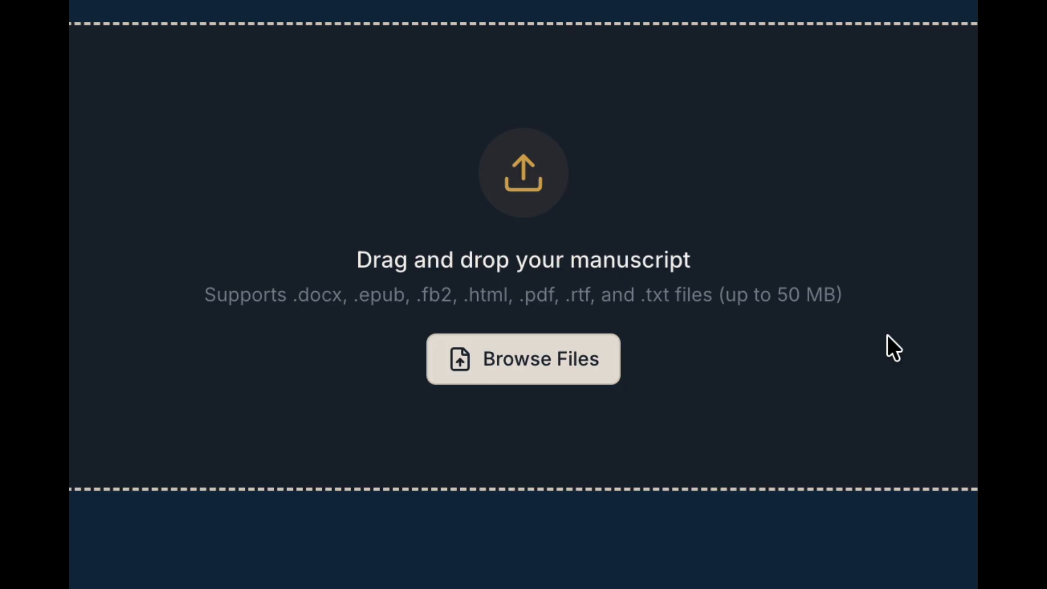
click(532, 373)
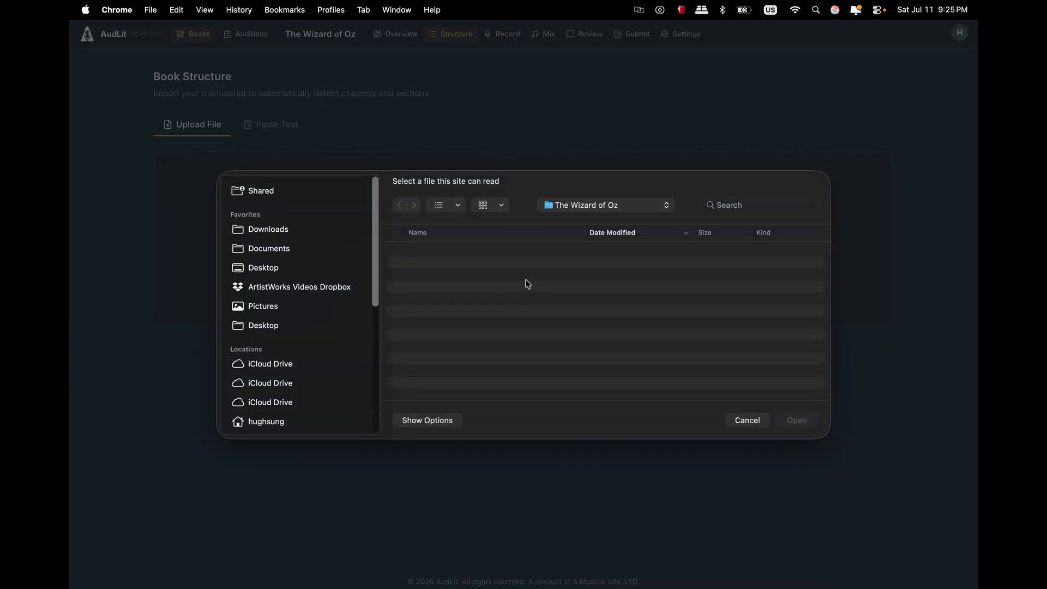
click(267, 229)
click(477, 250)
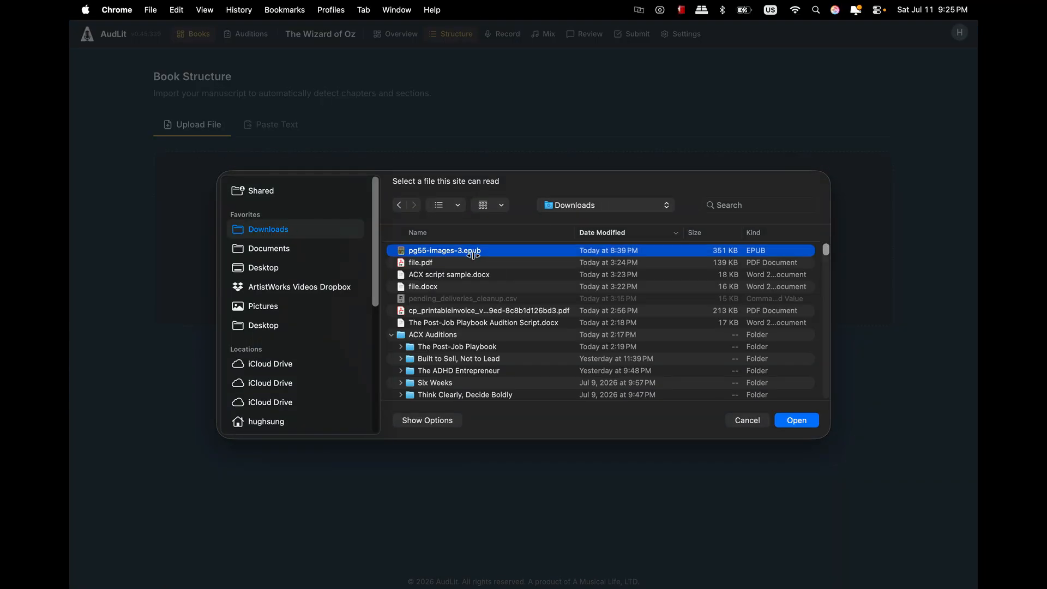
click(799, 421)
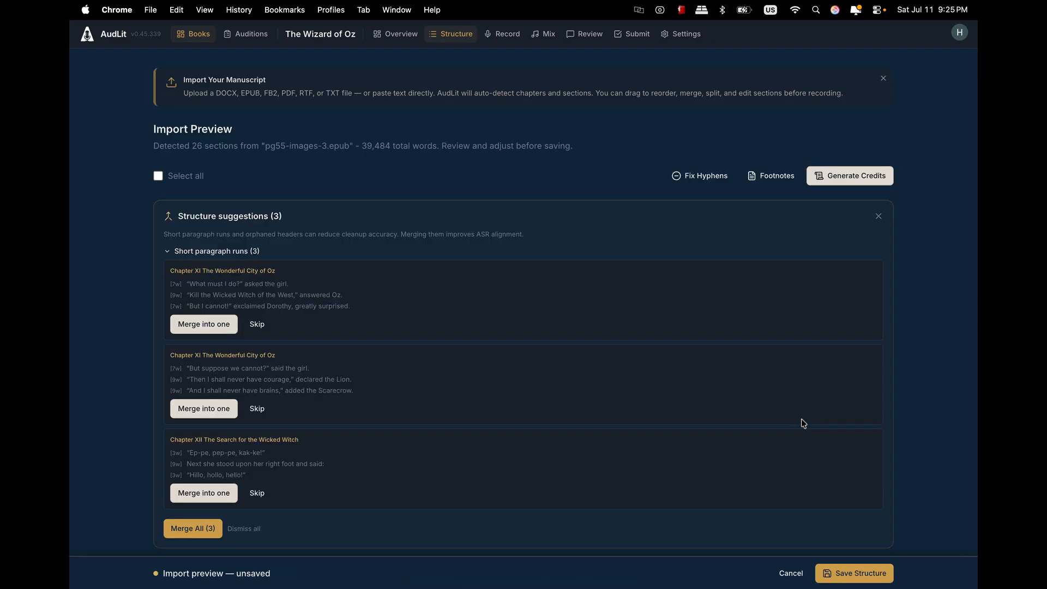
Look over the detected chapters and merge all suggested short paragraph runs in the import preview.
scroll(100, 427, down, 10)
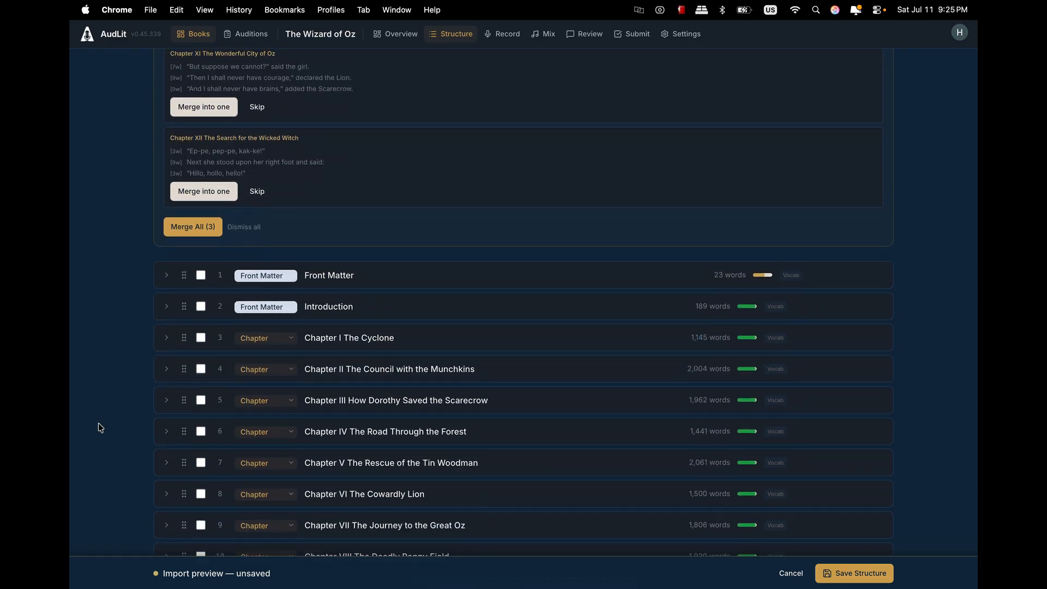
scroll(99, 424, down, 5)
scroll(99, 424, up, 7)
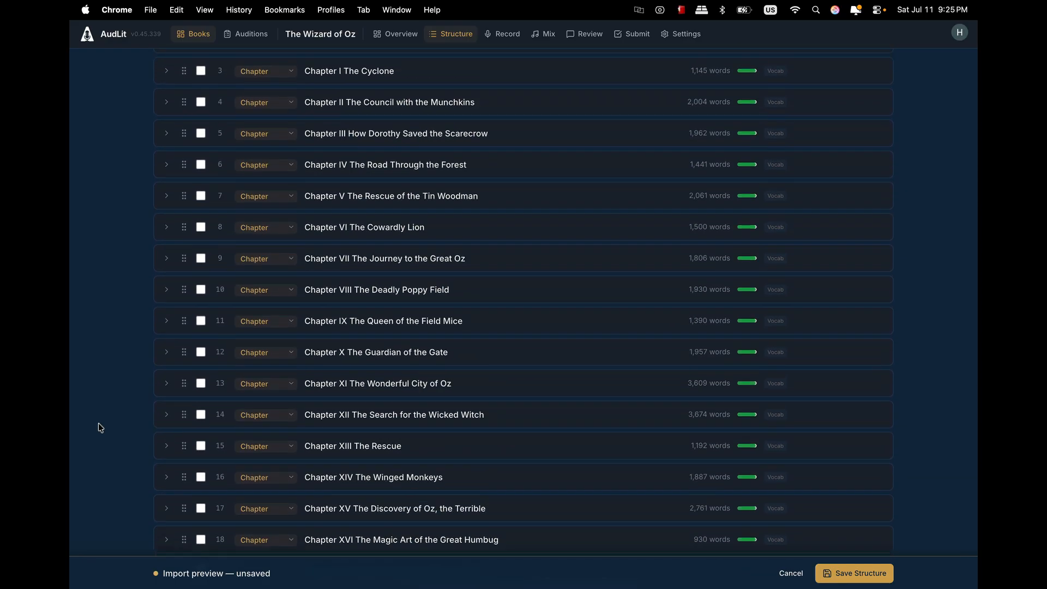
scroll(107, 434, up, 5)
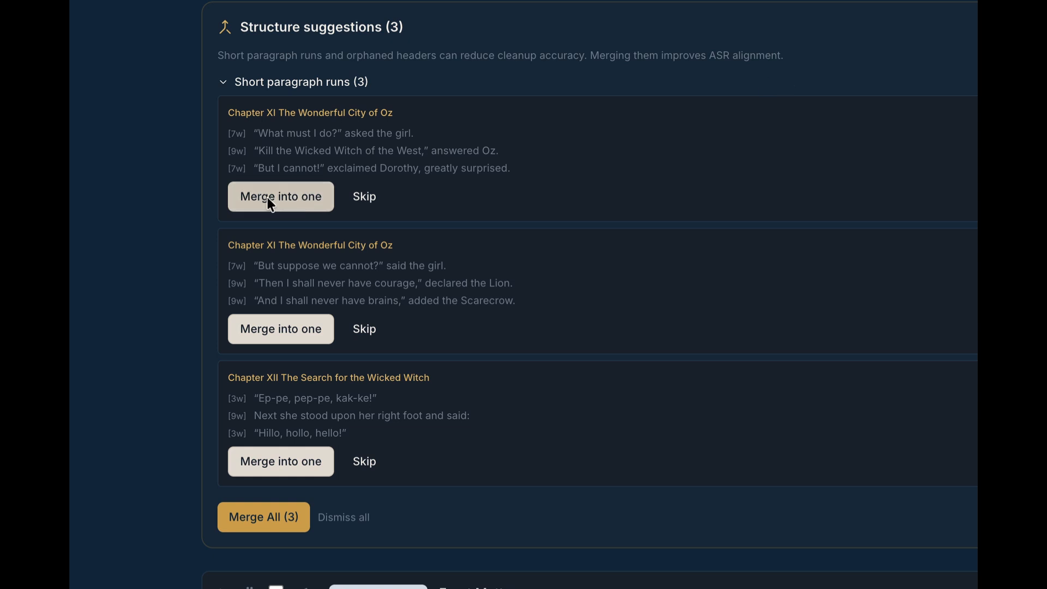
click(254, 519)
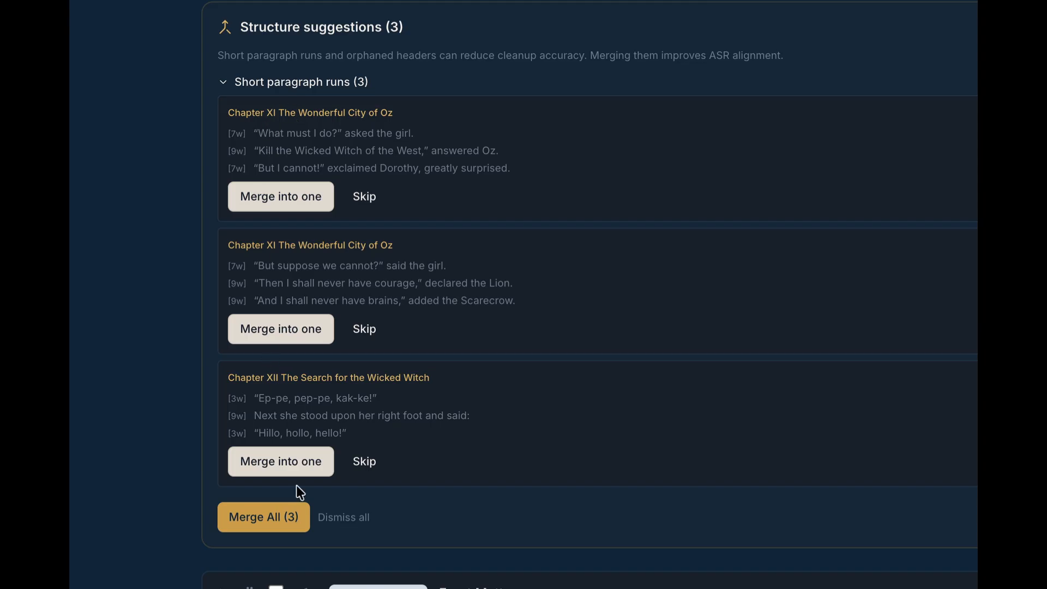
click(279, 524)
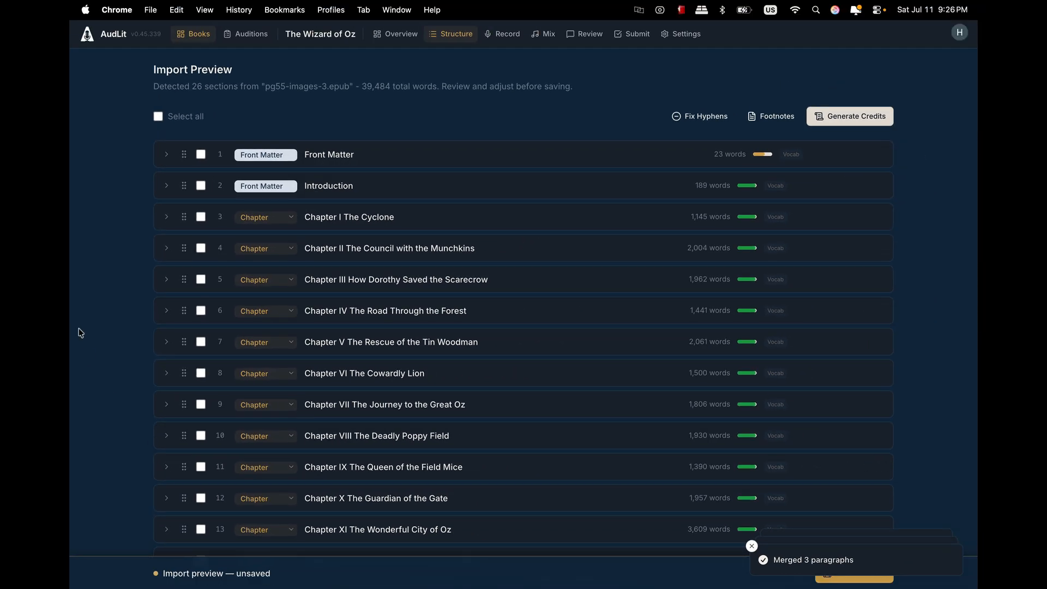
Expand Chapter I The Cyclone and read through its imported paragraphs.
click(166, 218)
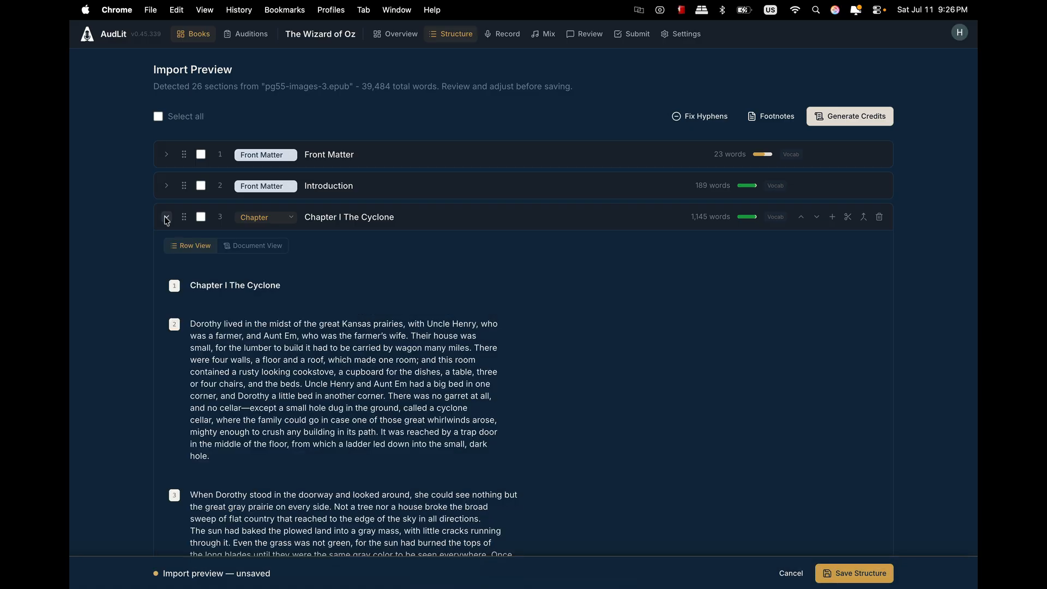
scroll(521, 360, down, 3)
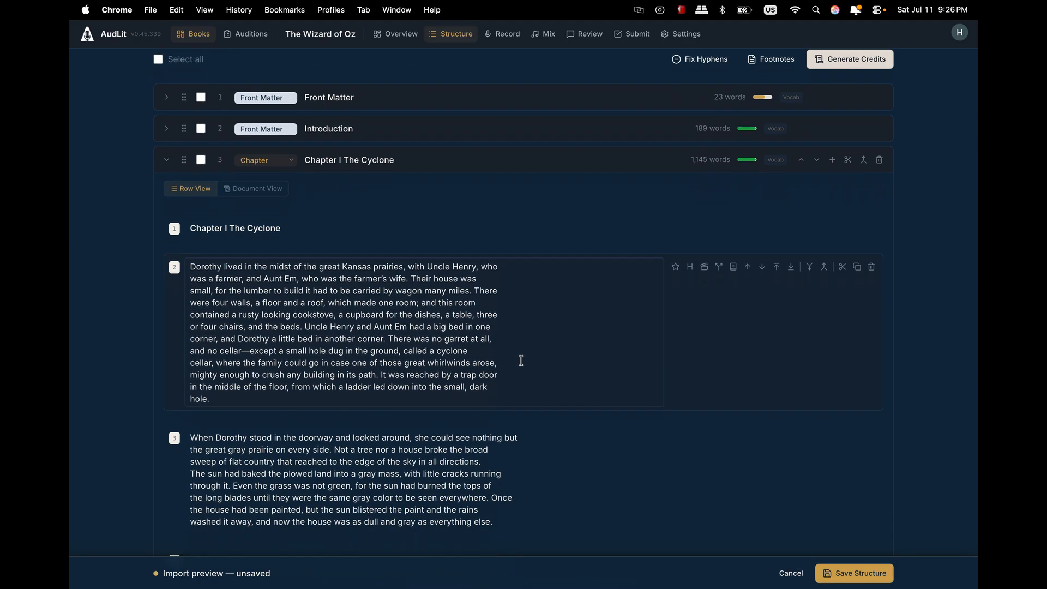
scroll(521, 360, down, 7)
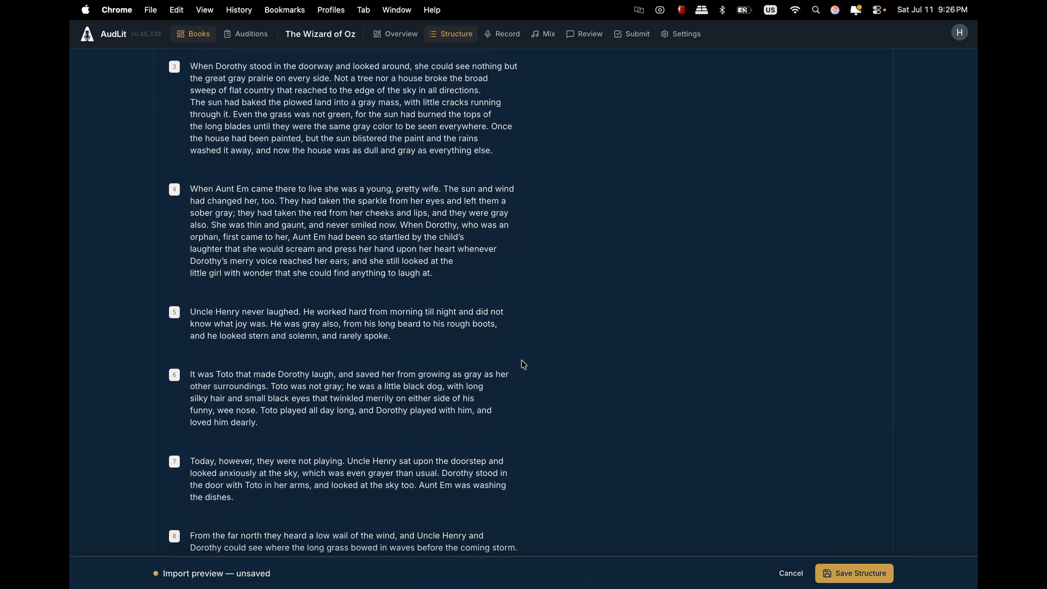
scroll(522, 360, down, 7)
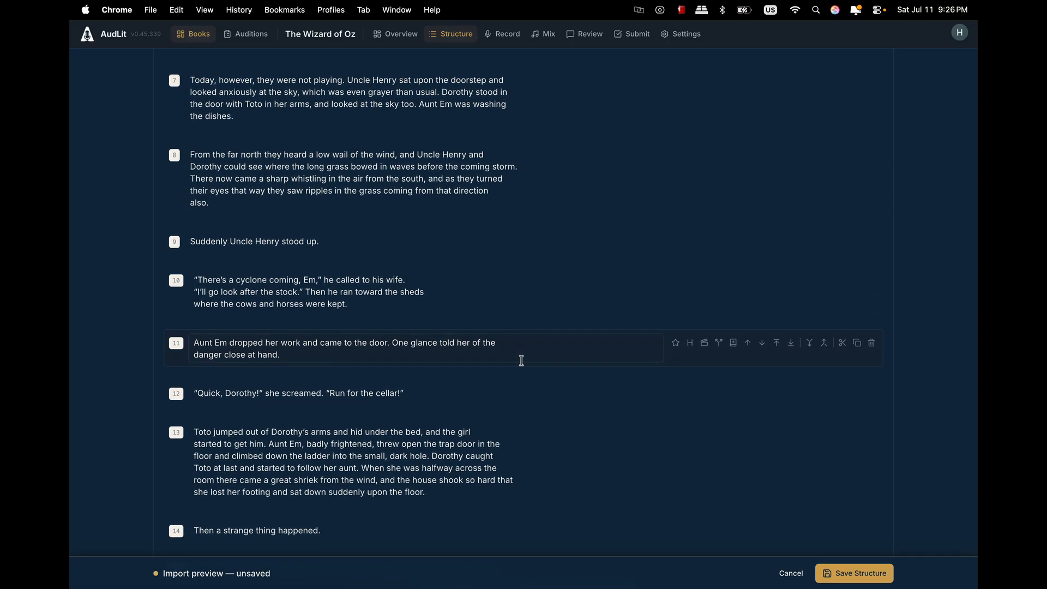
Check how Chapter I The Cyclone is divided into paragraphs in the import preview and save the imported structure.
scroll(522, 360, down, 11)
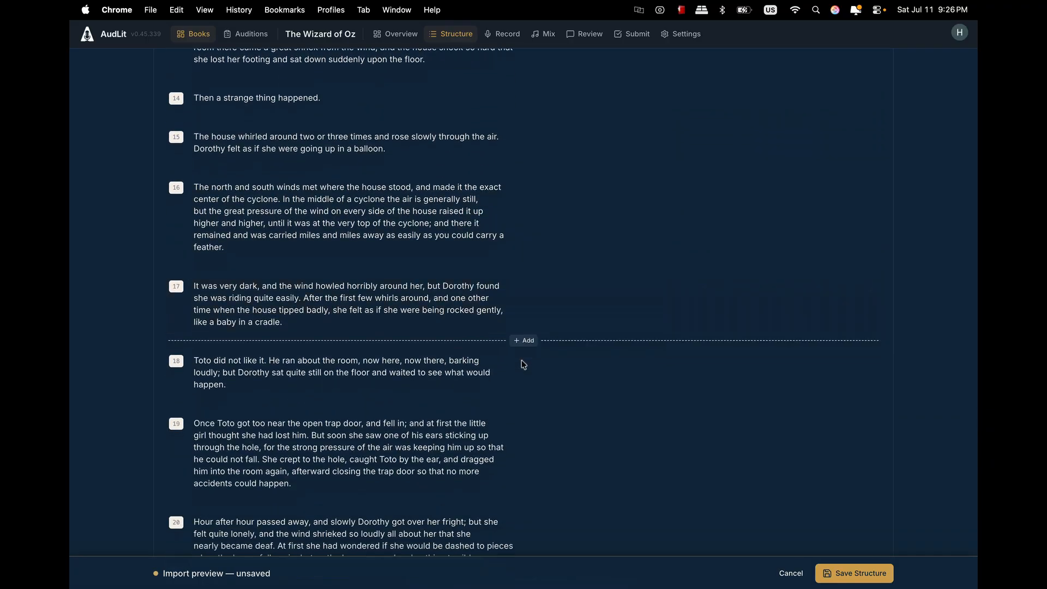
scroll(521, 360, up, 20)
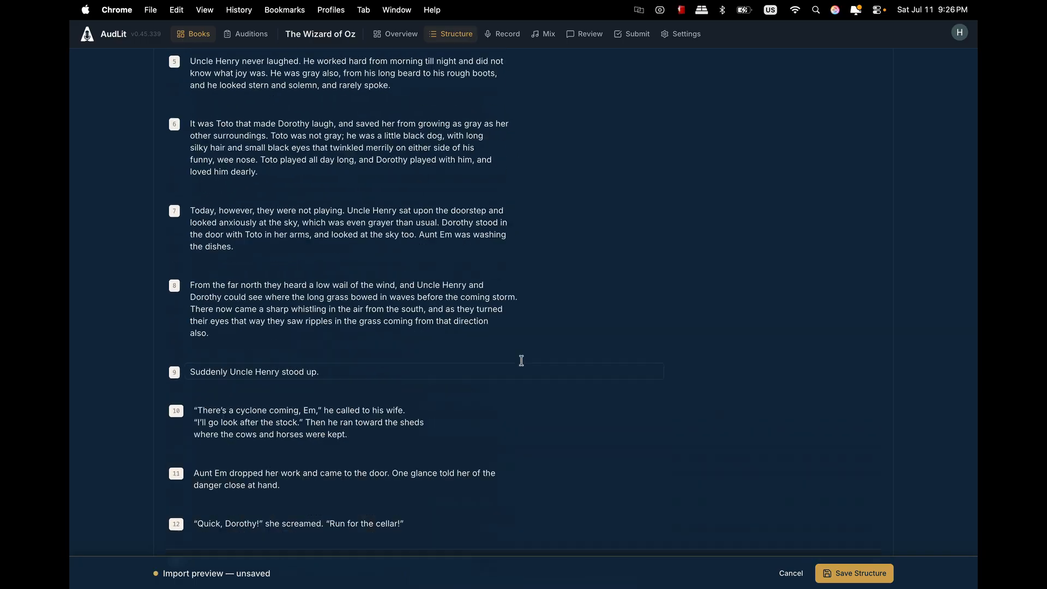
scroll(521, 360, up, 6)
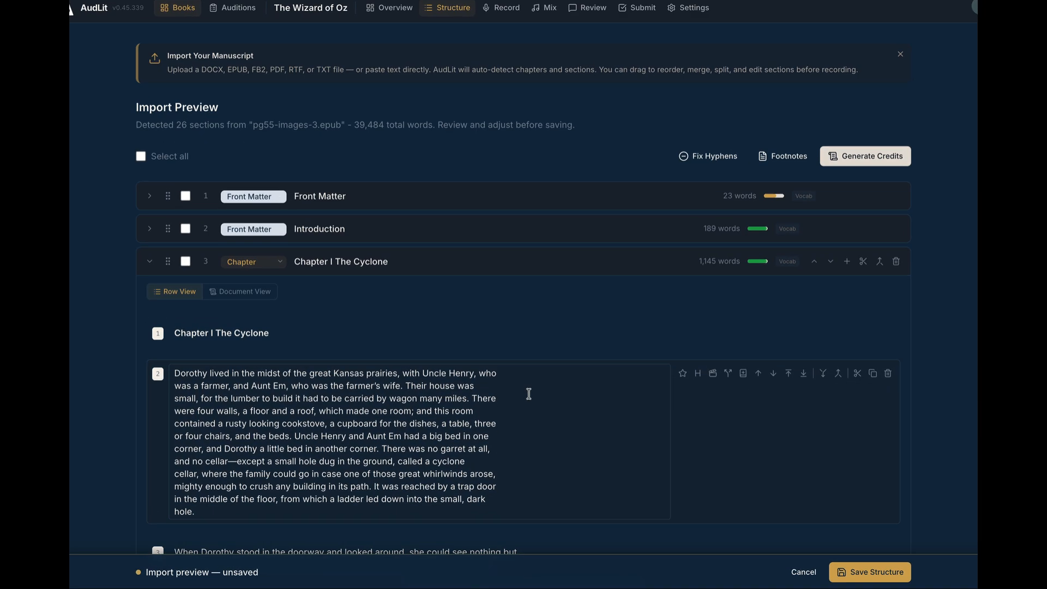
click(506, 385)
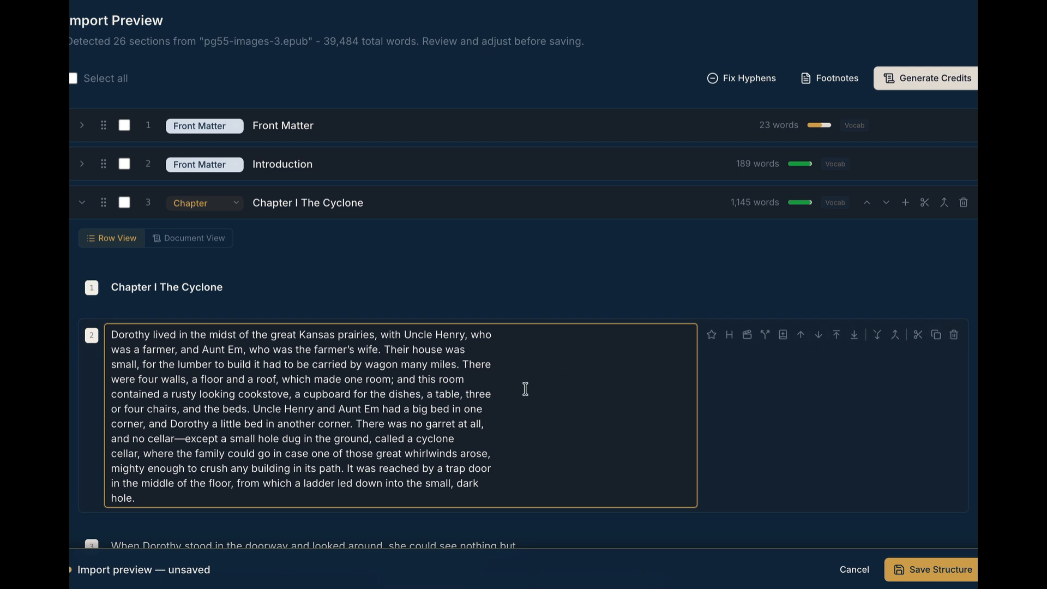
scroll(567, 396, down, 1)
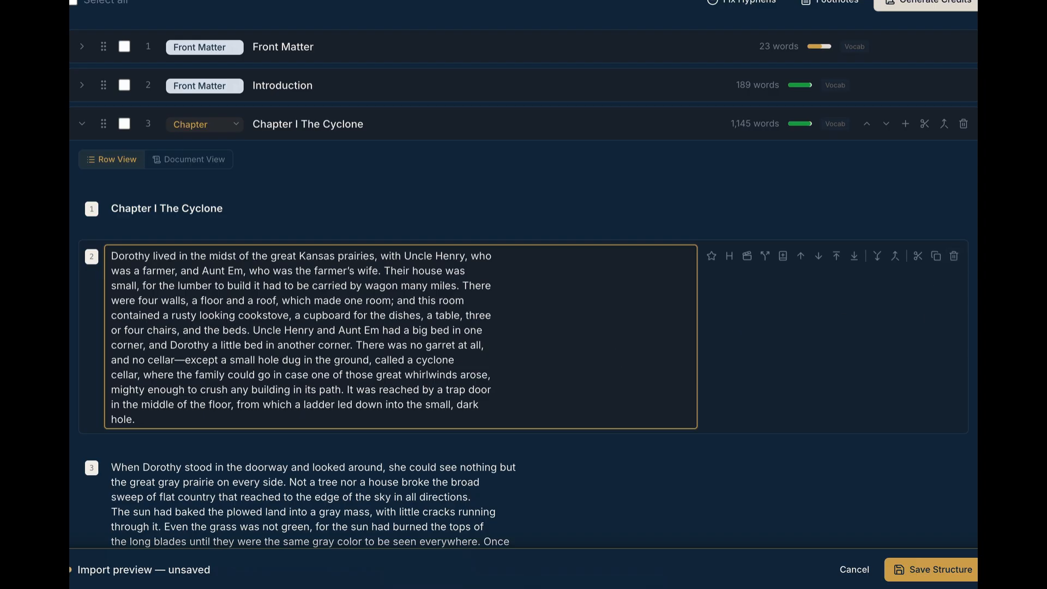
click(635, 266)
scroll(601, 388, down, 6)
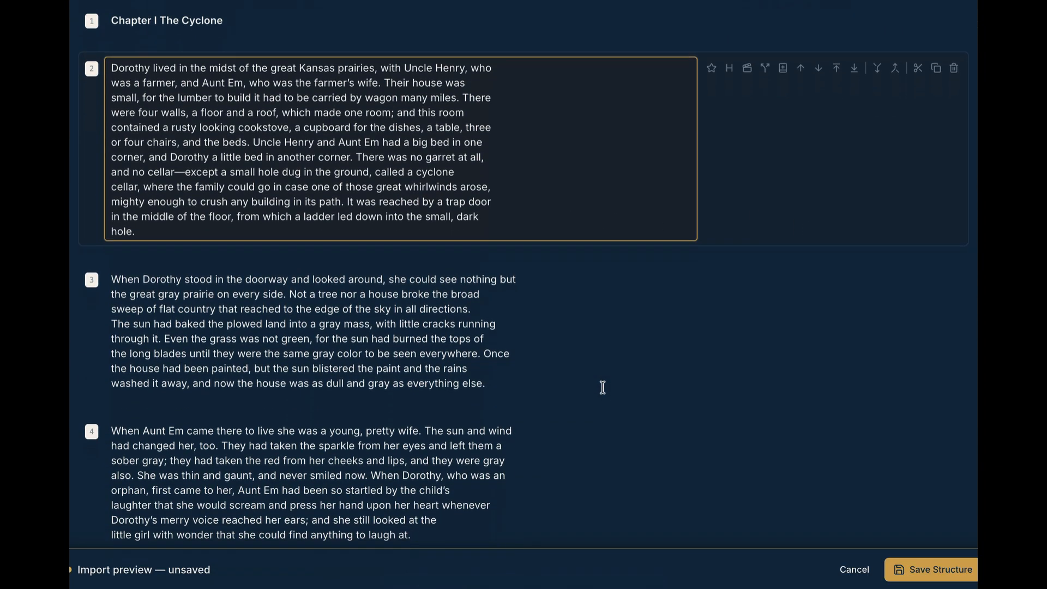
scroll(603, 388, down, 4)
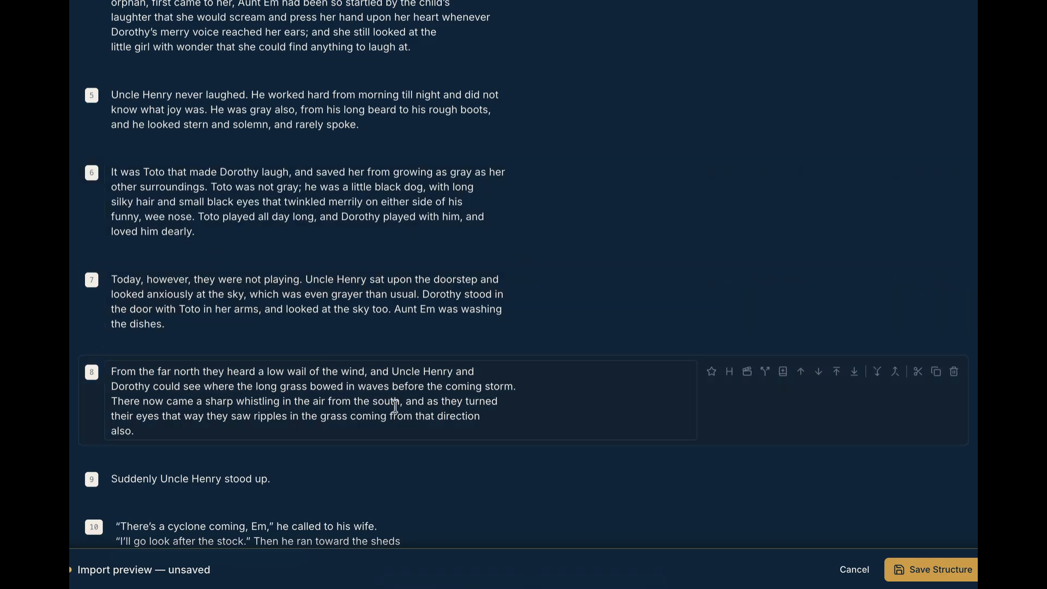
scroll(397, 407, down, 1)
scroll(397, 407, down, 5)
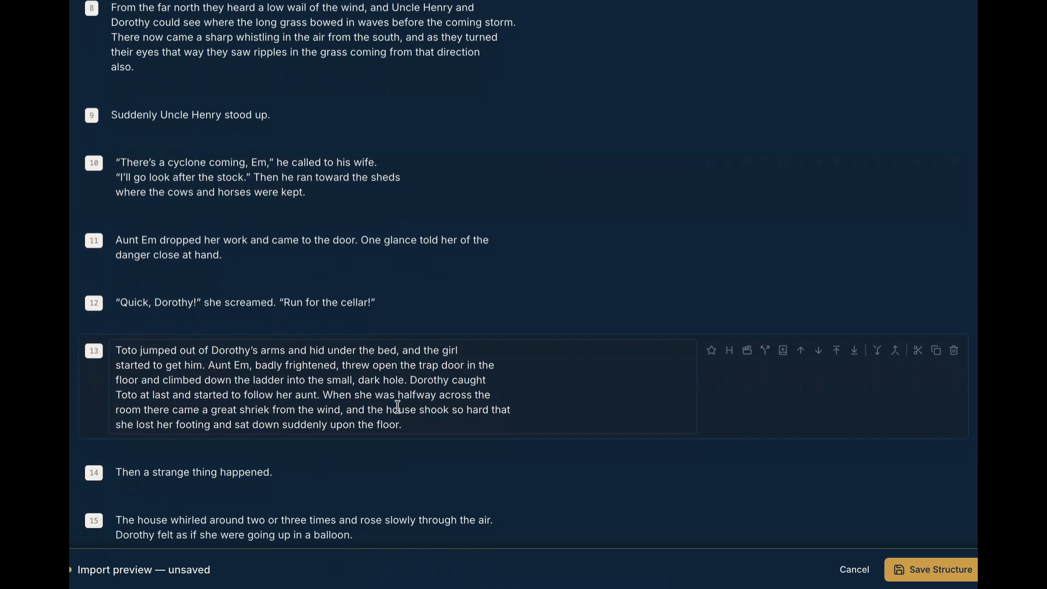
scroll(398, 406, down, 6)
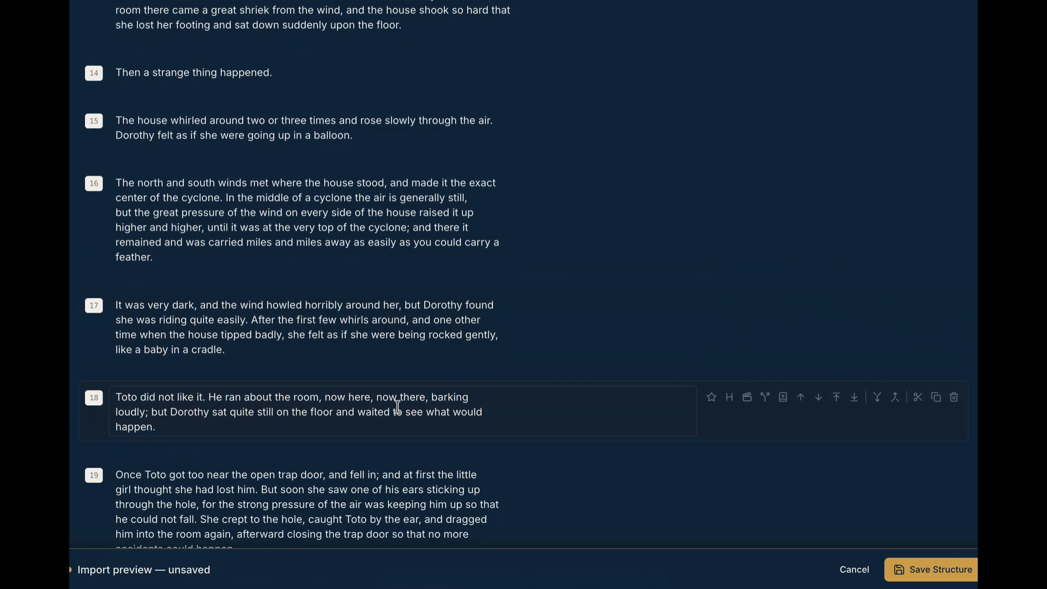
scroll(397, 406, down, 1)
click(922, 570)
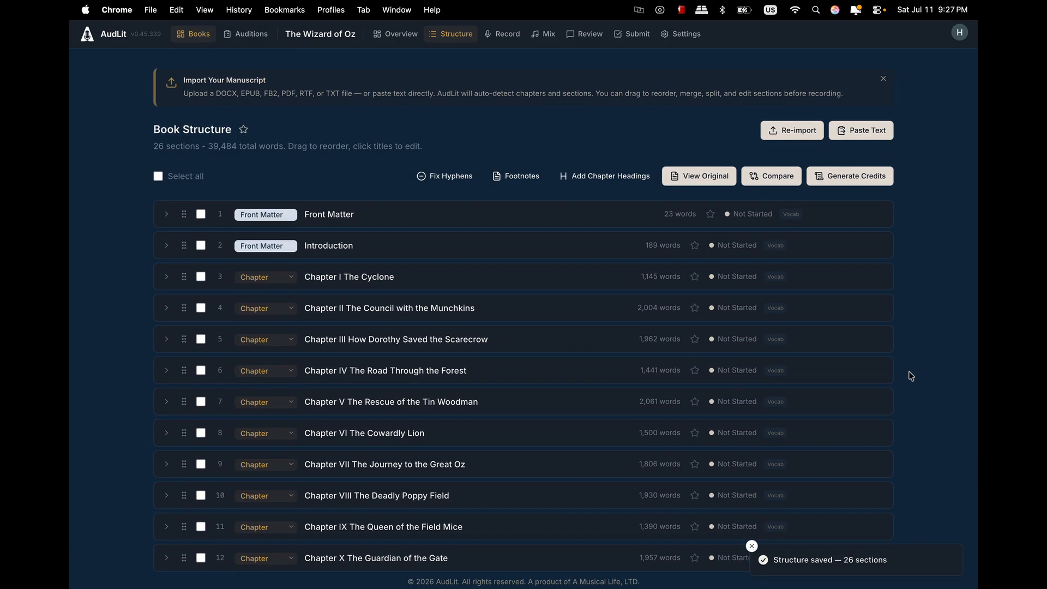
Open the recording workspace's audio setup and select Scarlett Solo USB (1235:8211) as both input and output device.
click(504, 39)
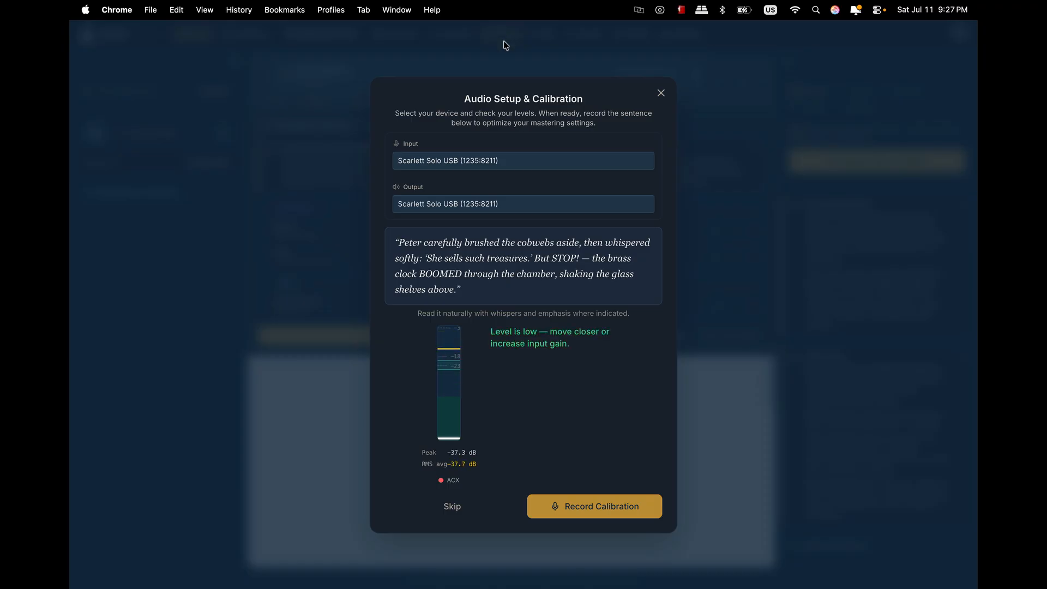
click(535, 162)
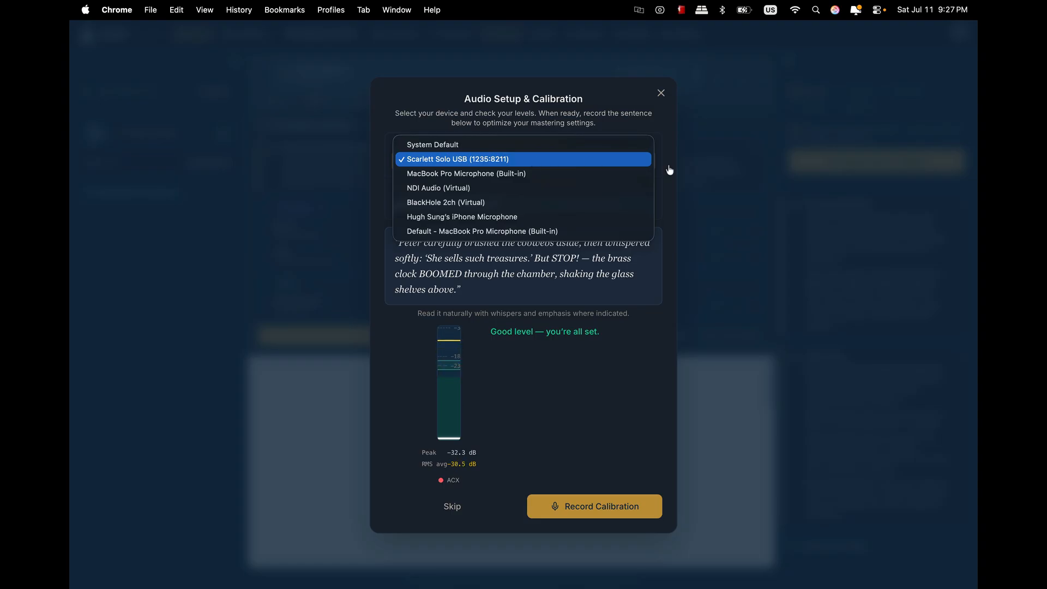
click(445, 158)
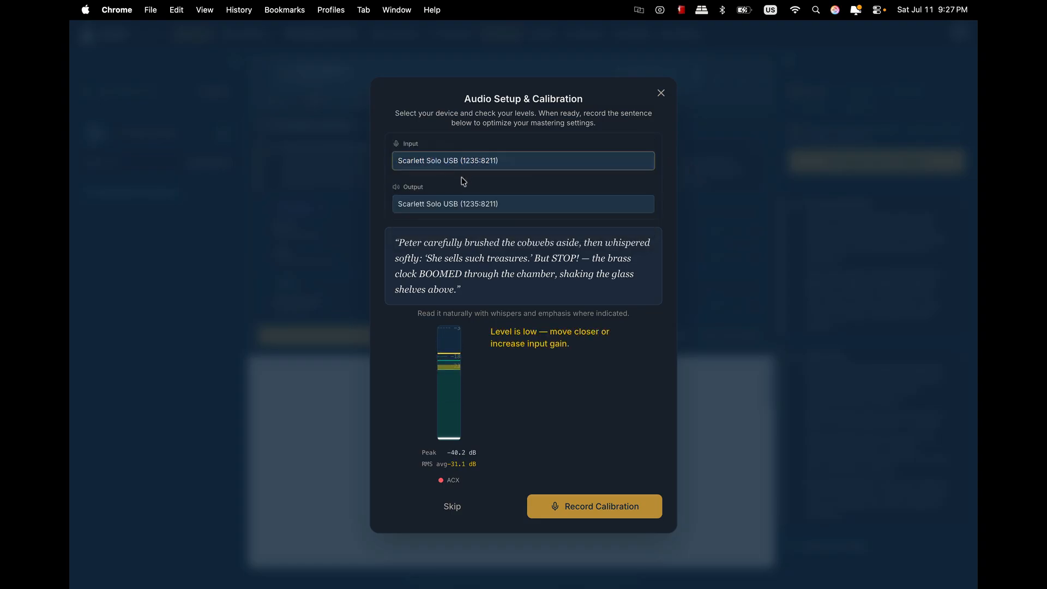
click(455, 207)
click(454, 206)
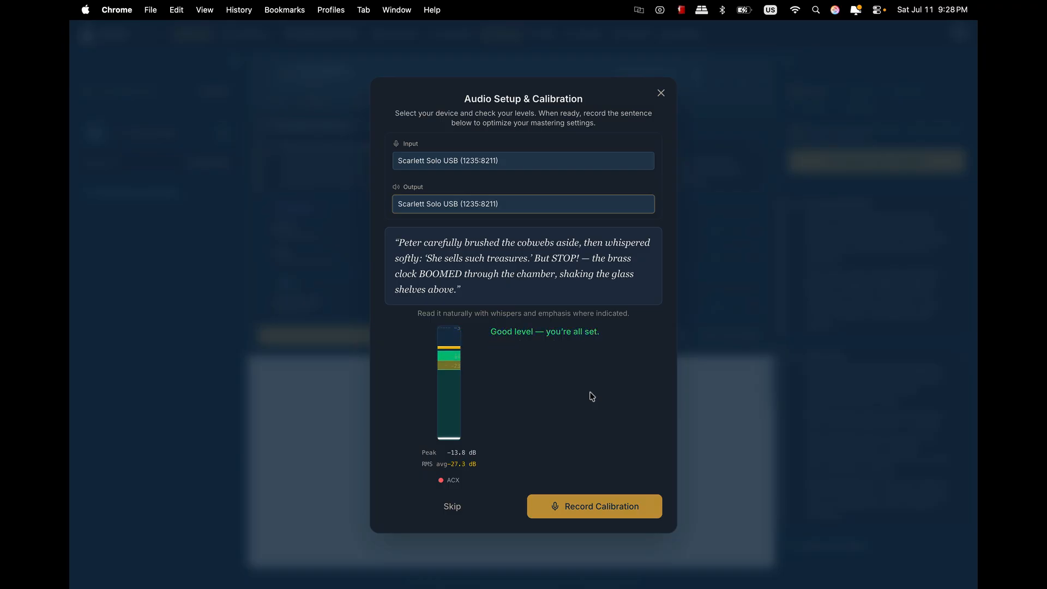
Record the calibration sentence and proceed to reviewing and adjusting the mastered sample.
click(604, 507)
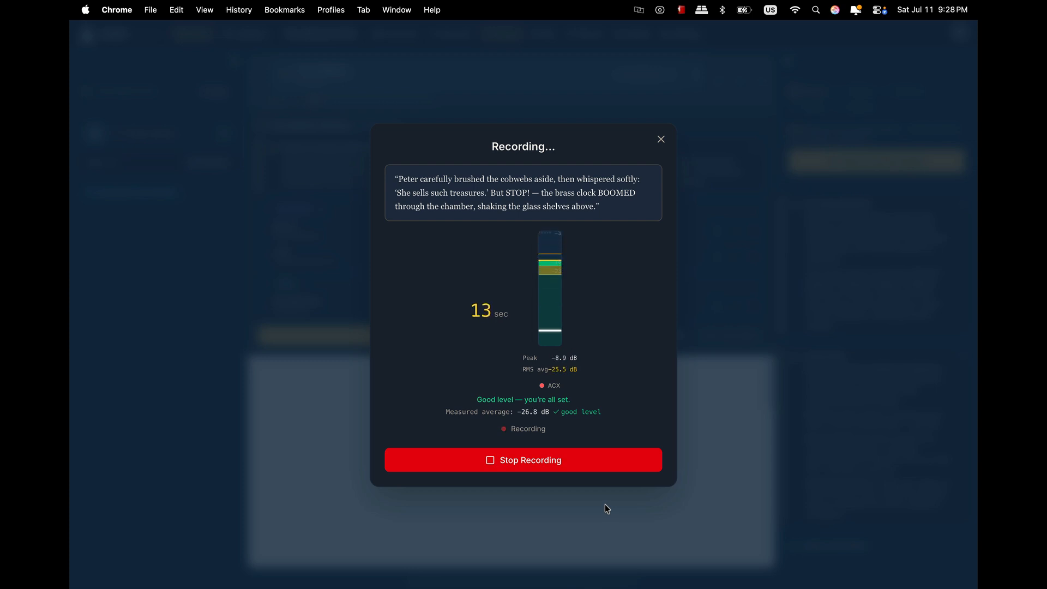
click(554, 460)
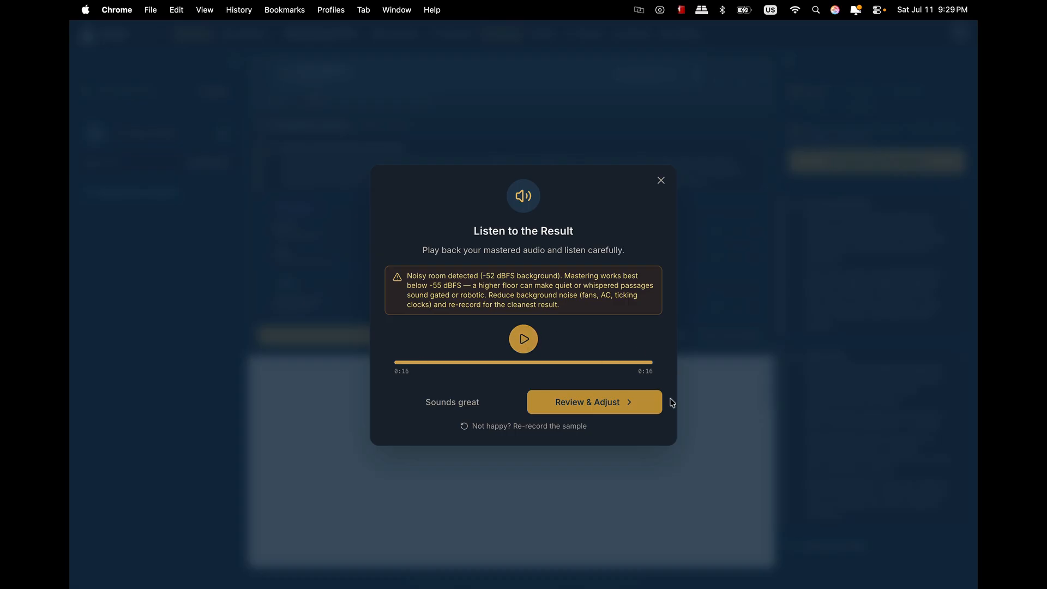
click(594, 407)
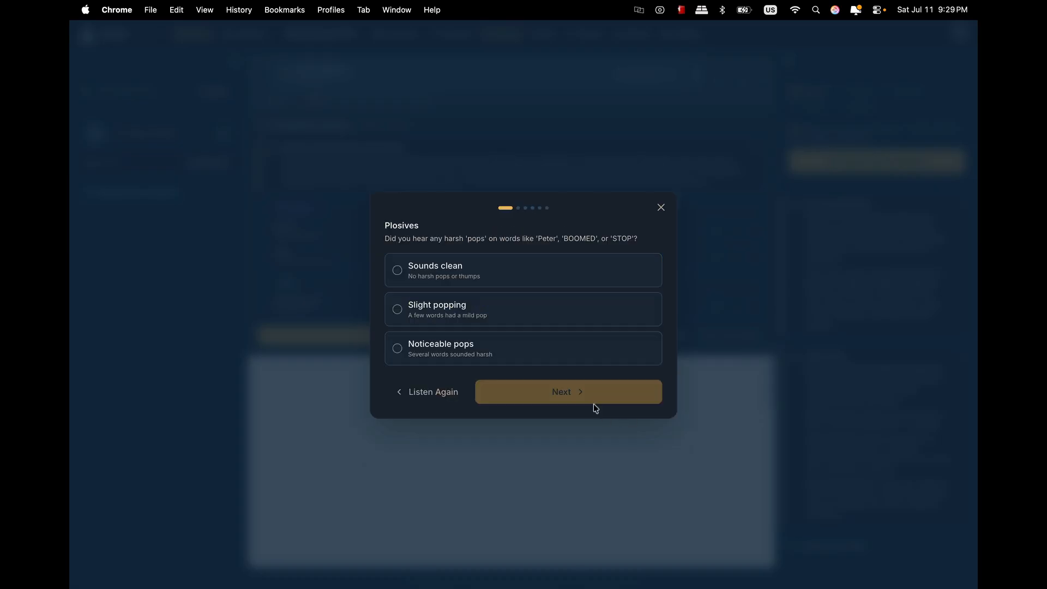
Rate the calibration sample's plosives as Sounds clean, sibilance as Sounds natural and volume balance as Well balanced.
click(398, 270)
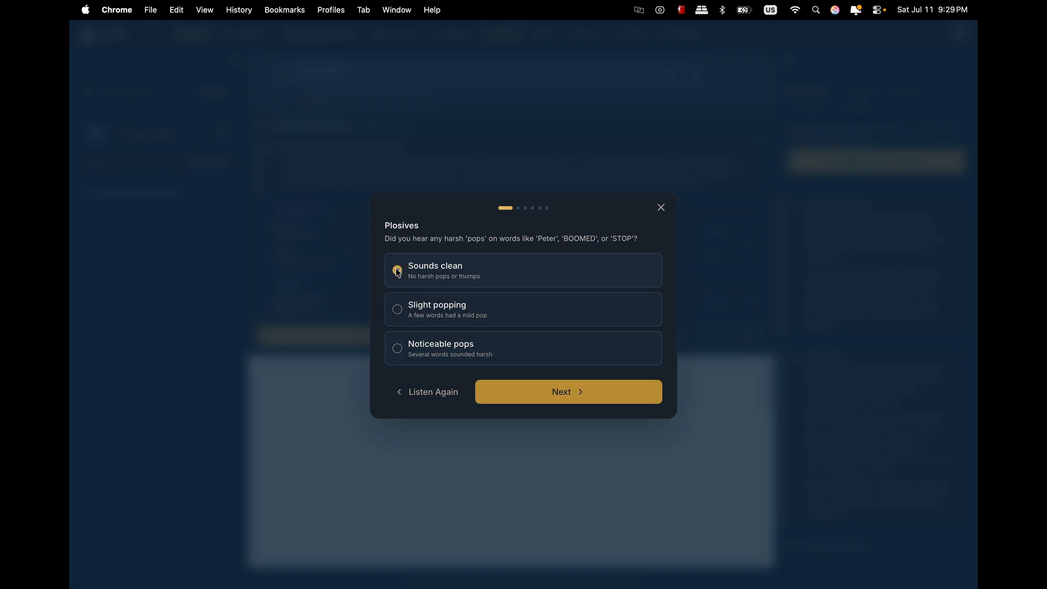
click(589, 393)
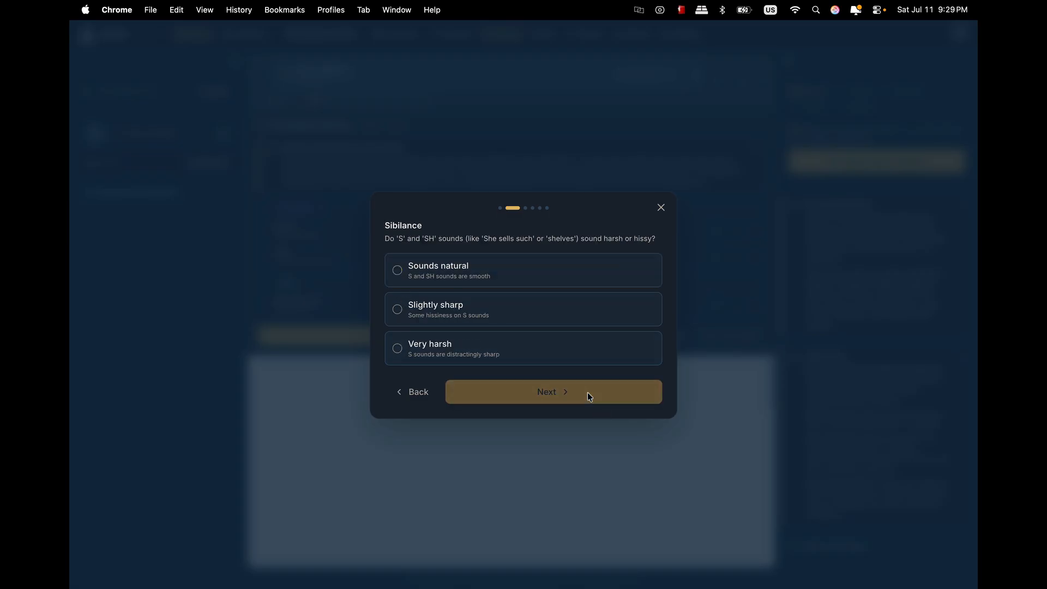
click(397, 270)
click(548, 389)
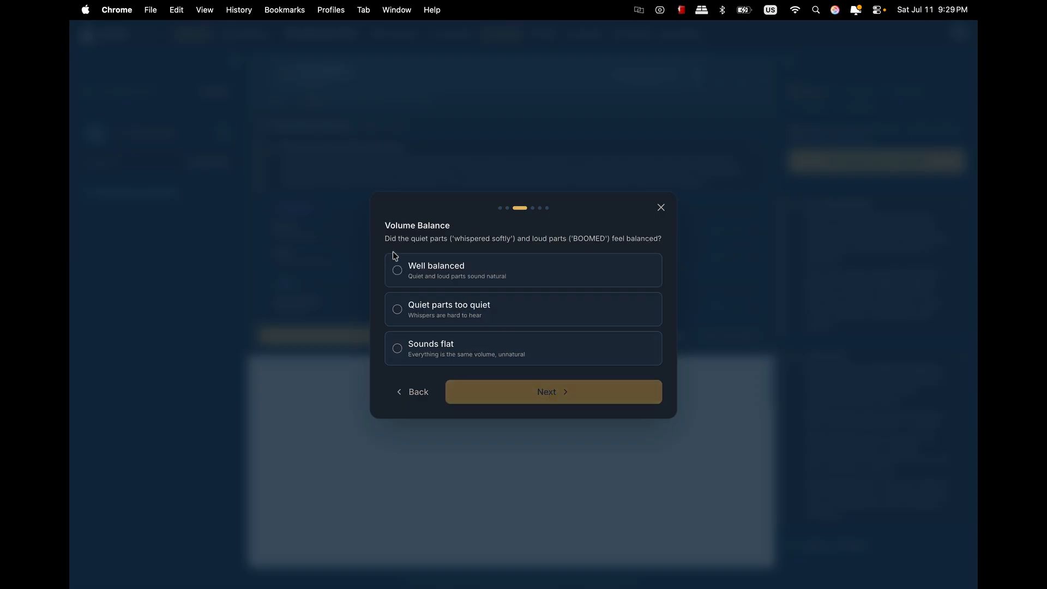
click(400, 268)
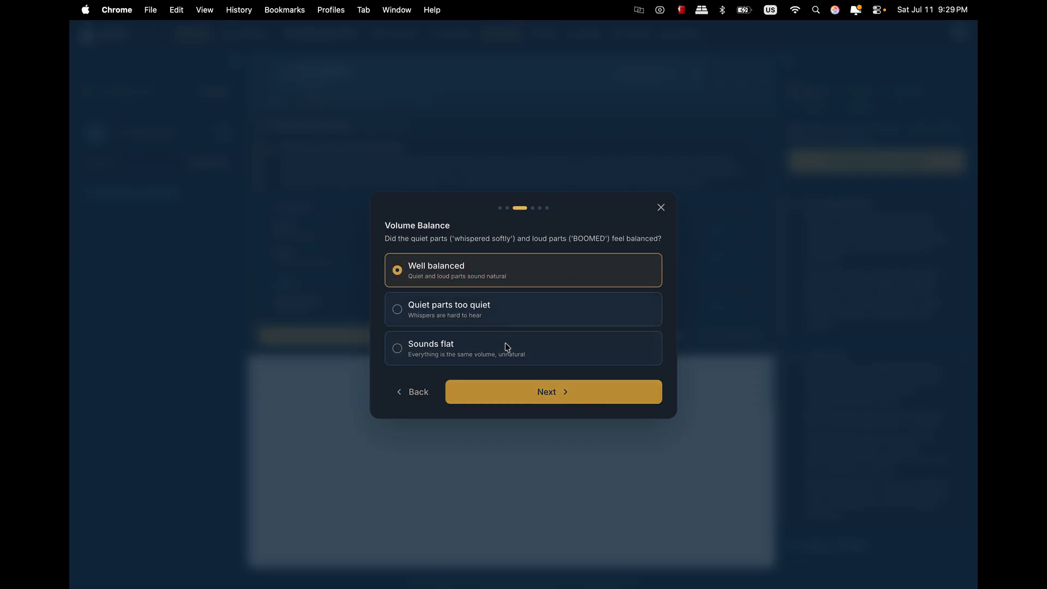
click(563, 400)
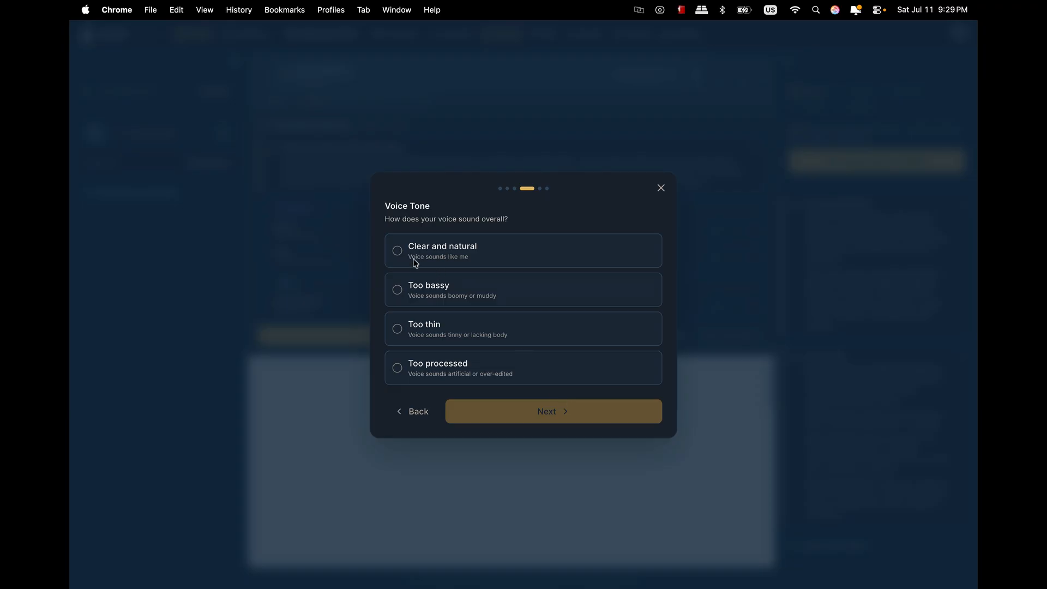
Rate voice tone Clear and natural, background noise Silent and clean, and breath sounds No noticeable breaths, and save the calibration settings.
click(399, 249)
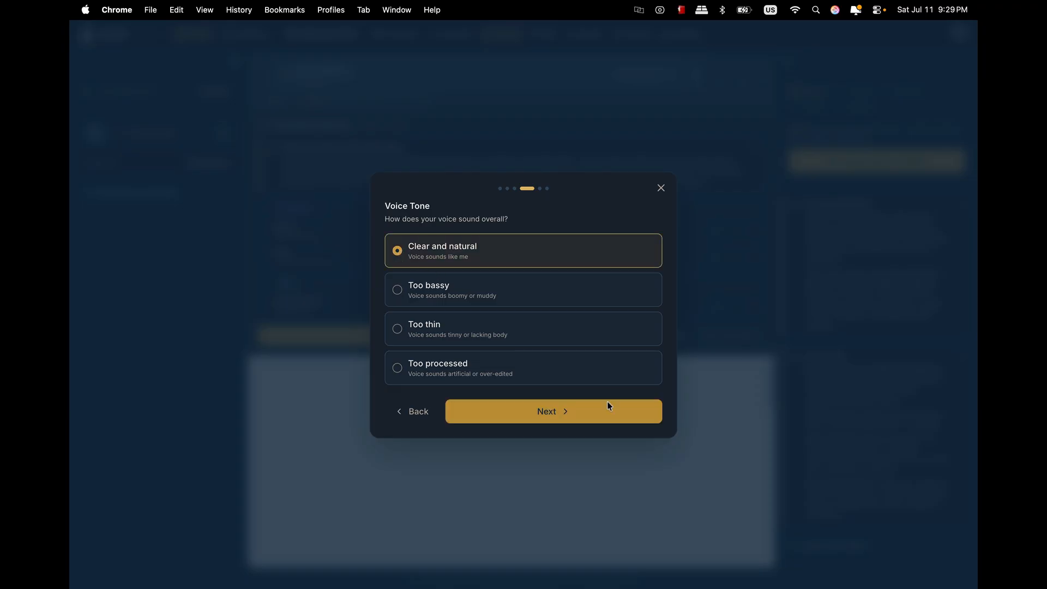
click(563, 412)
click(398, 271)
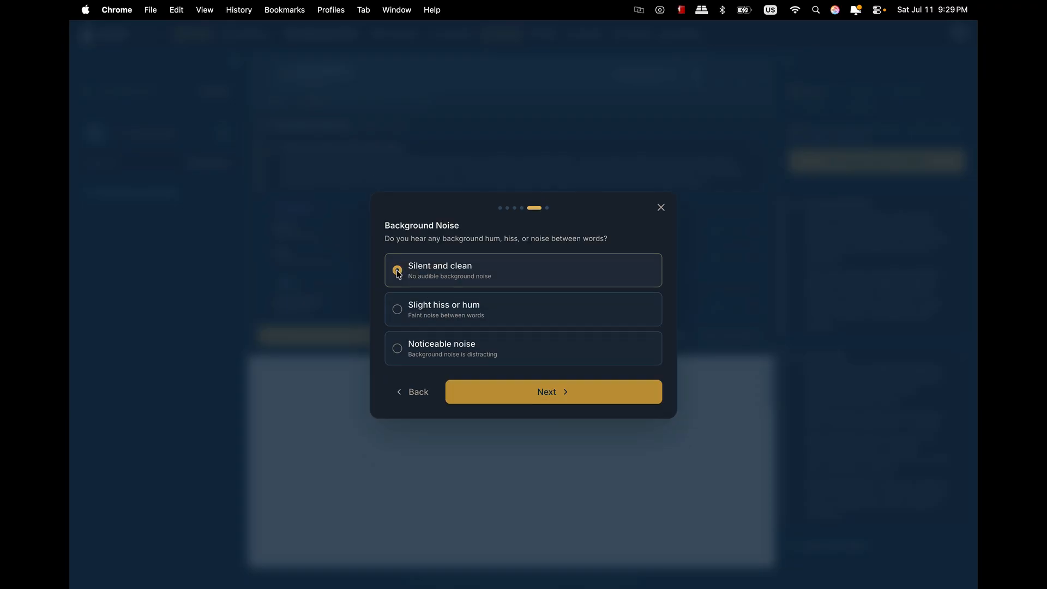
click(563, 399)
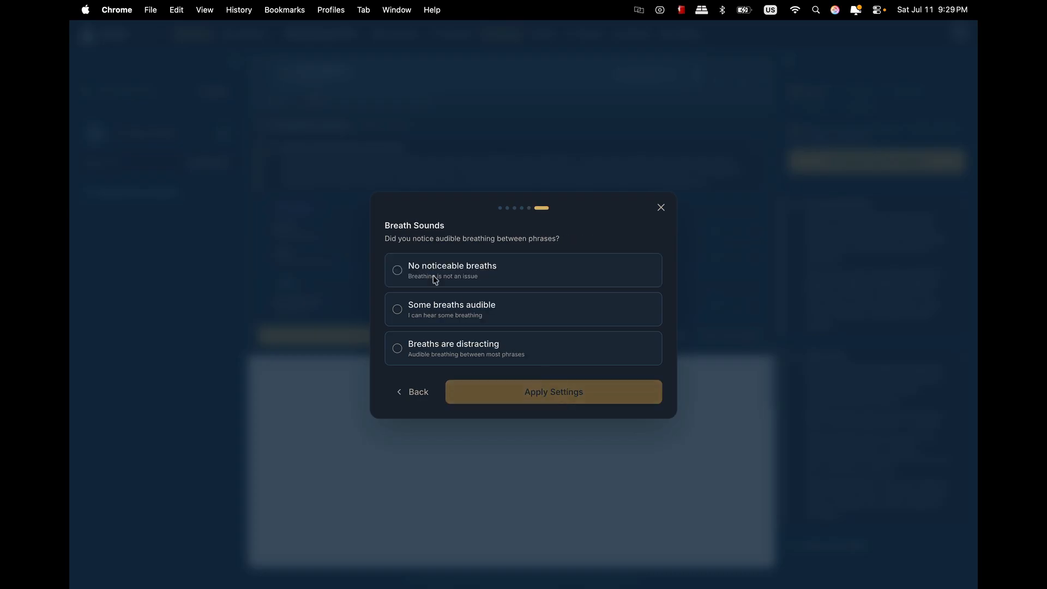
click(397, 271)
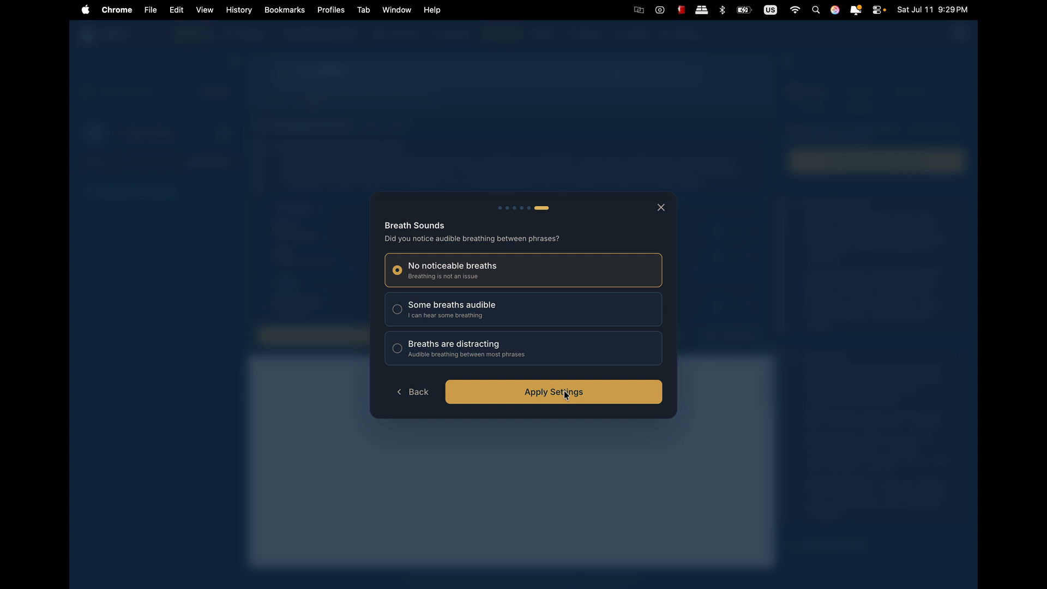
click(564, 390)
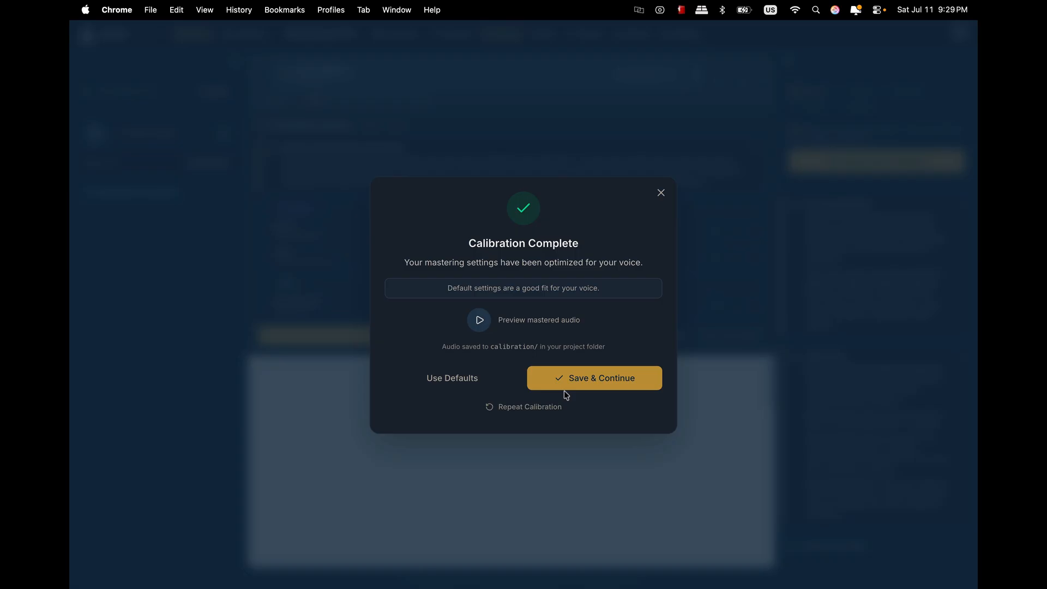
click(603, 377)
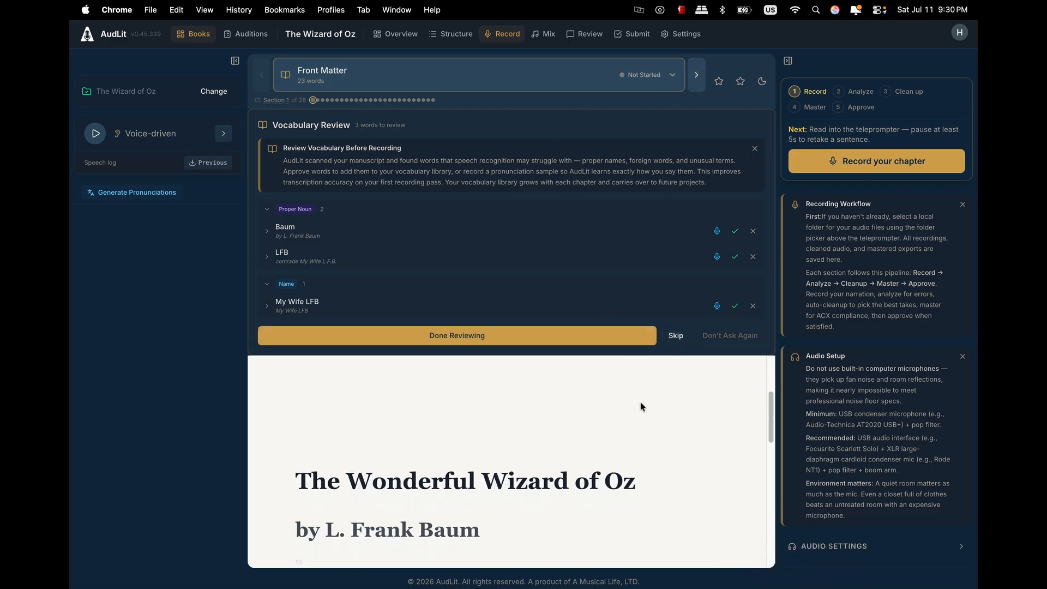
Look over the Front Matter teleprompter text, switch to the Introduction section and view its text.
scroll(642, 407, down, 2)
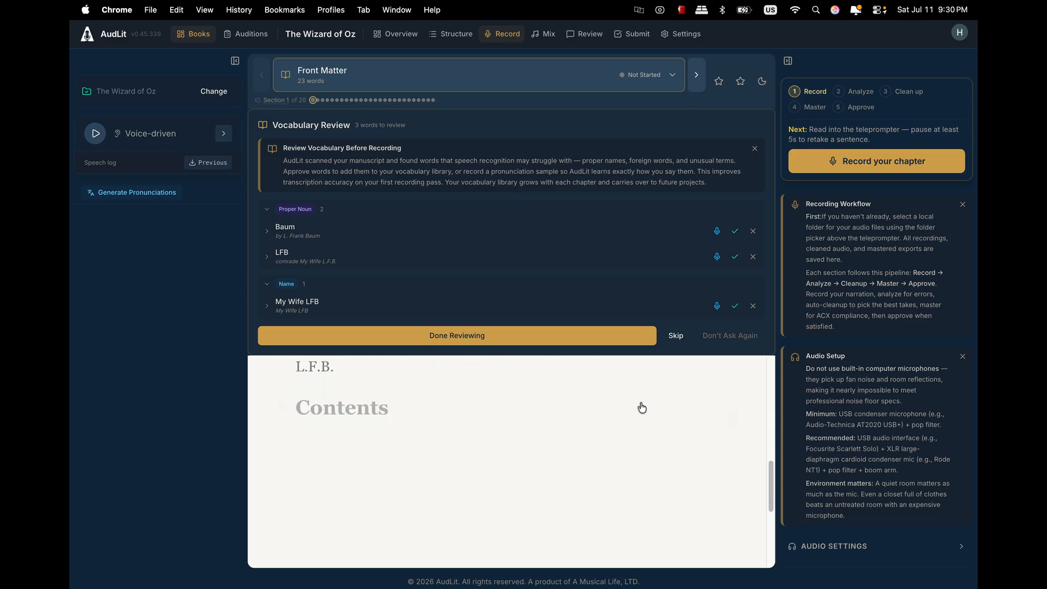
scroll(642, 408, up, 5)
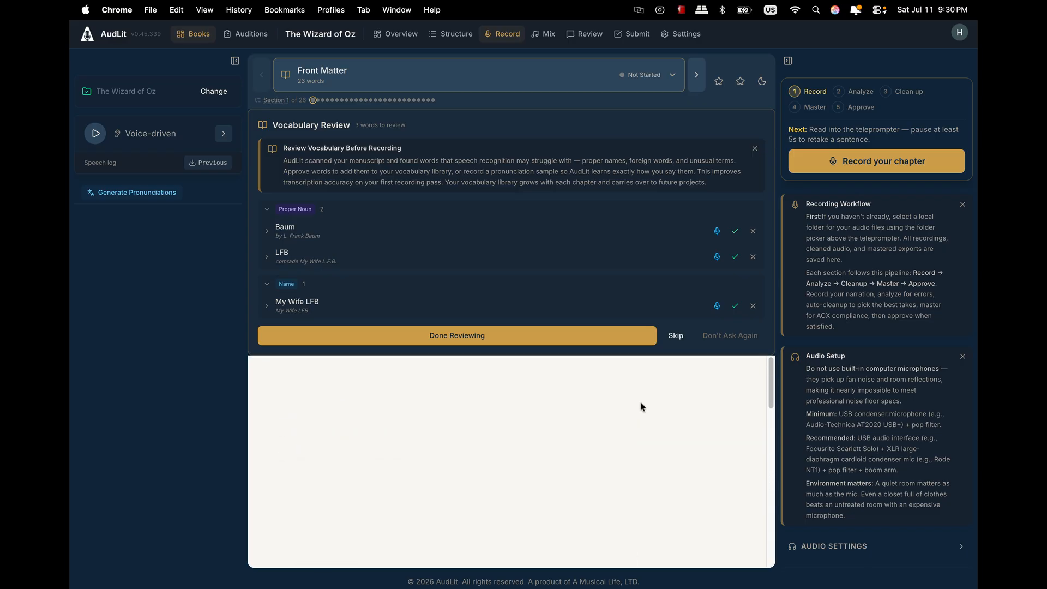
click(673, 75)
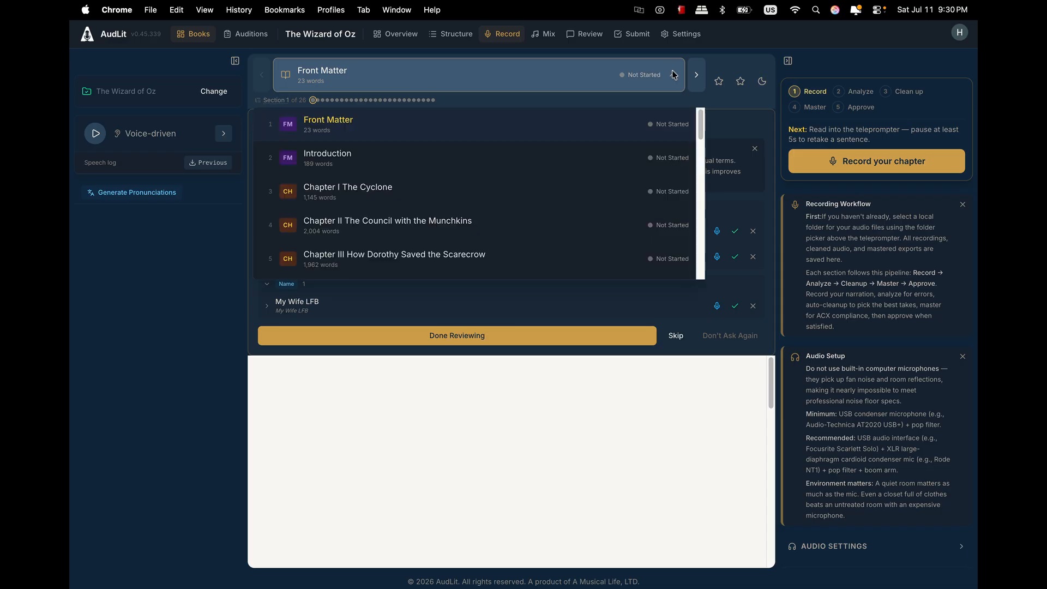
click(428, 149)
scroll(675, 436, down, 10)
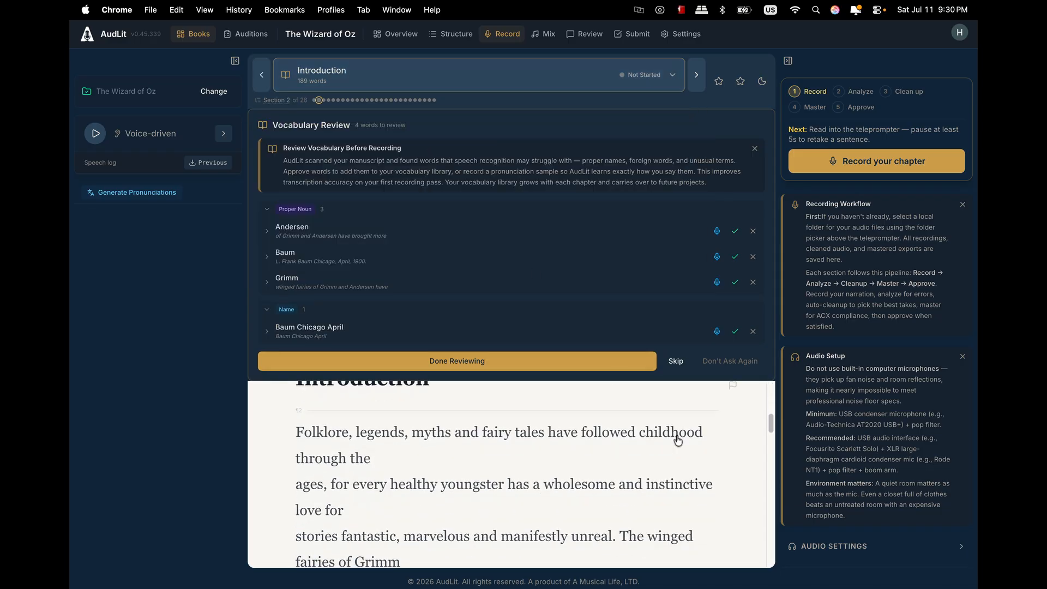
scroll(678, 440, down, 6)
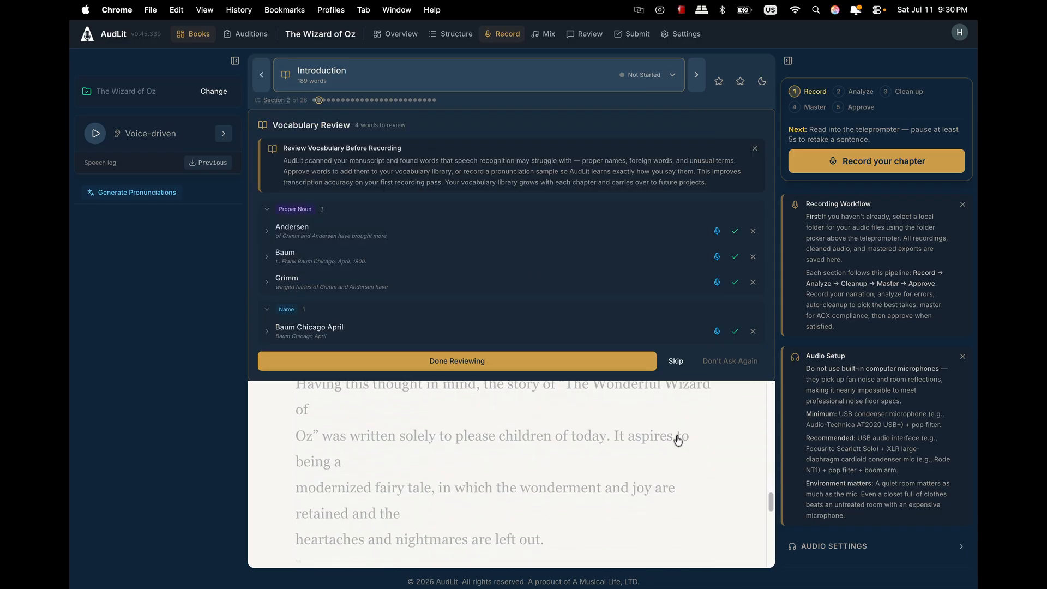
scroll(677, 440, up, 15)
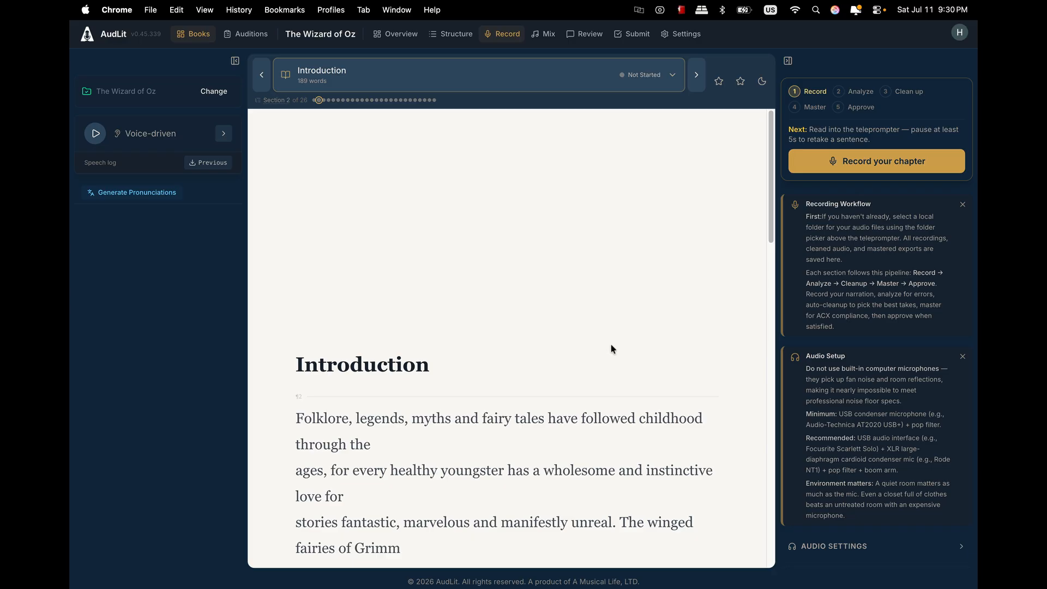
scroll(610, 345, down, 2)
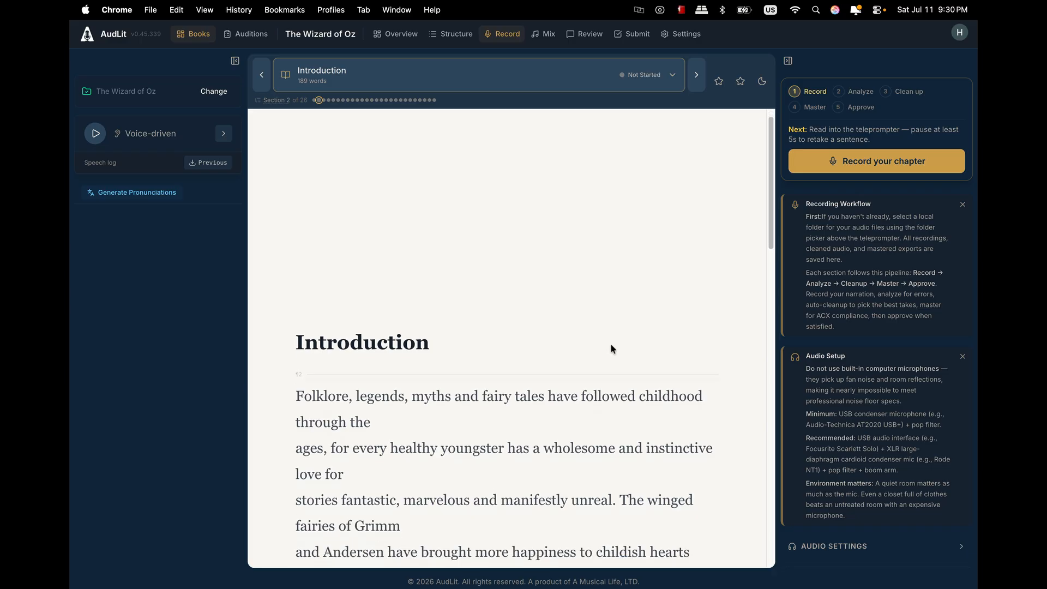
Record the Introduction section from the teleprompter, marking a retake at each passage read again, and stop at the end of the text.
scroll(611, 345, up, 3)
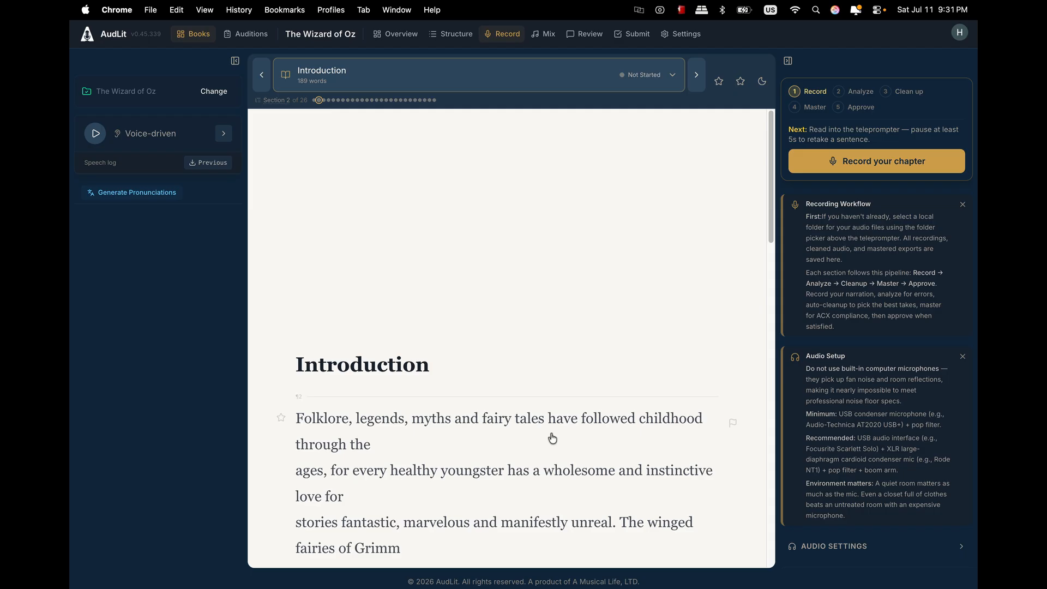
key(Return)
click(895, 163)
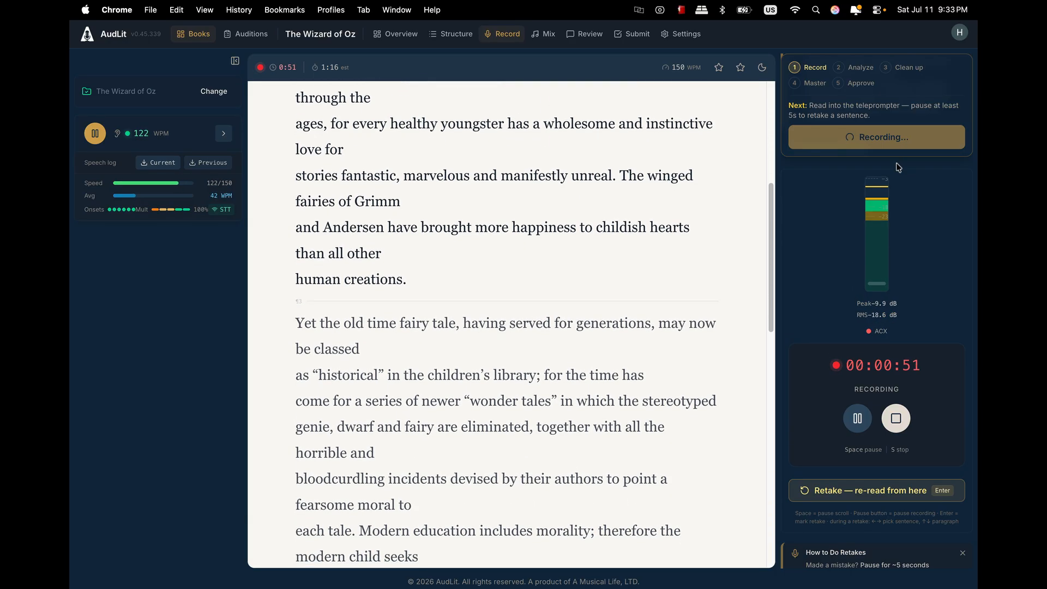
key(Return)
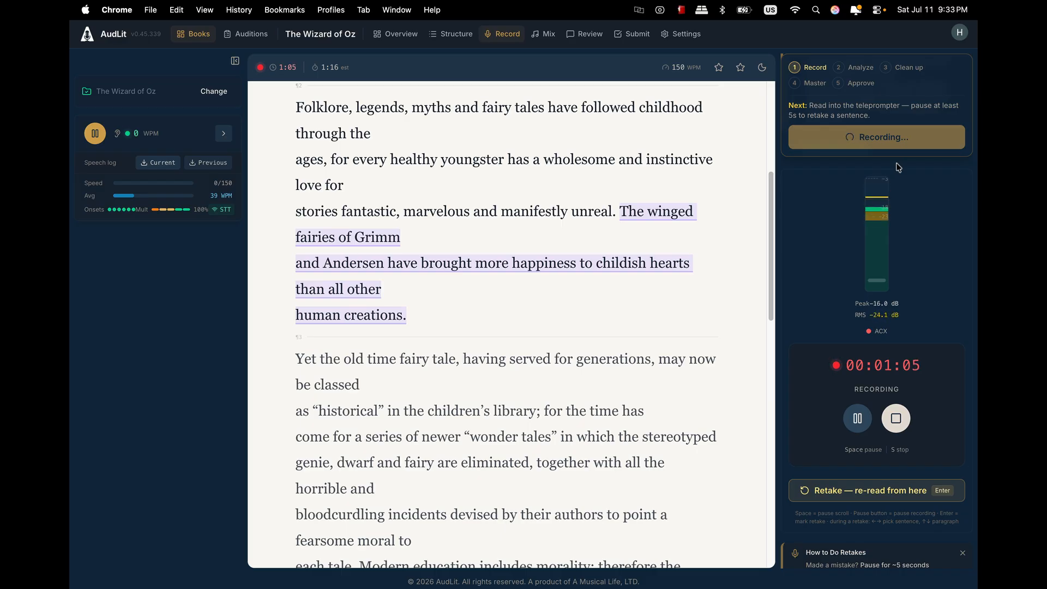
key(Return)
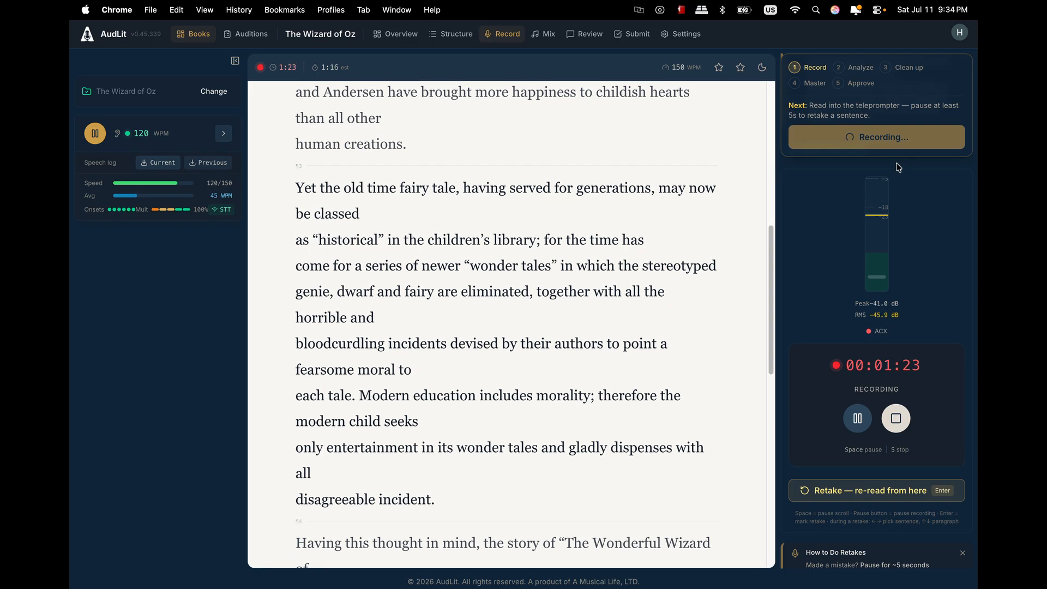
key(Return)
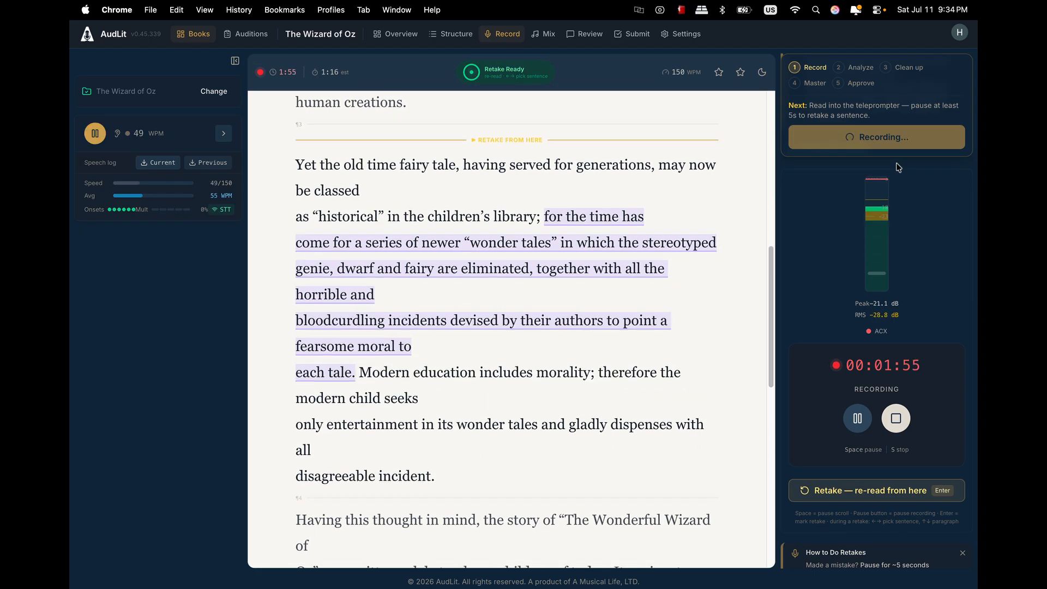
key(Return)
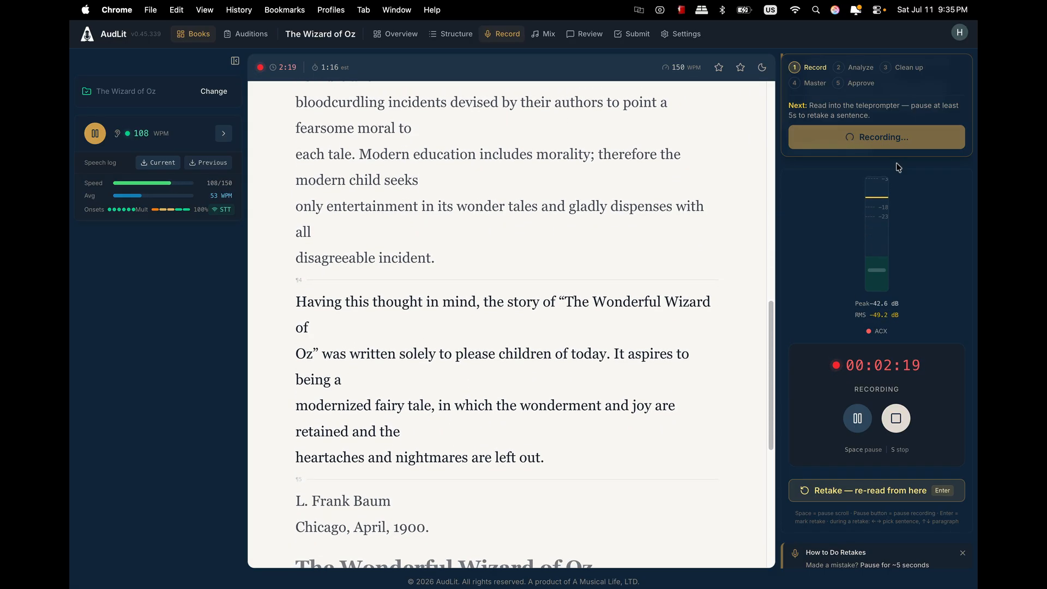
key(Return)
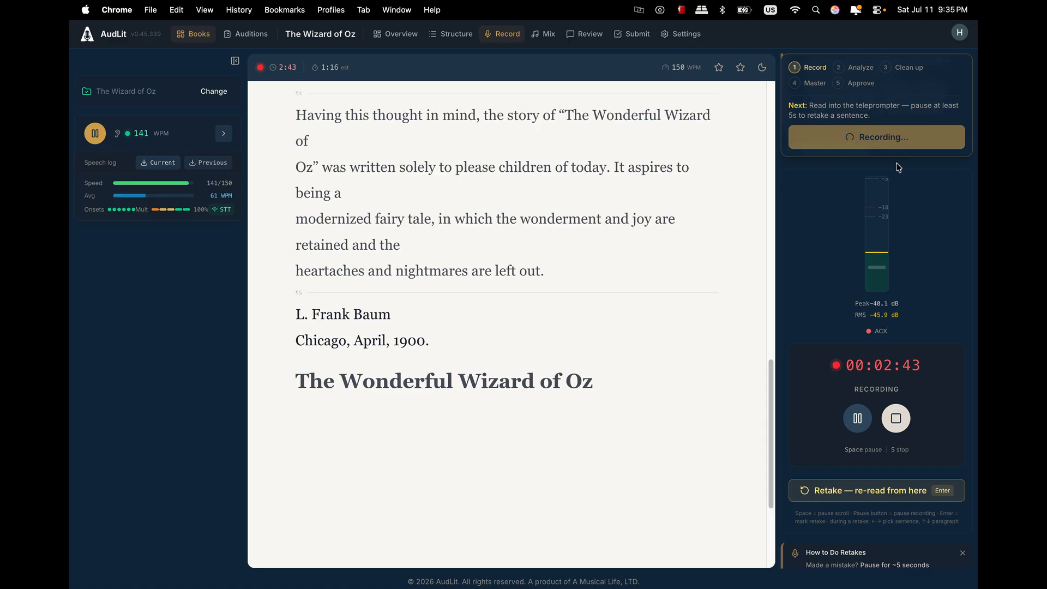
key(Return)
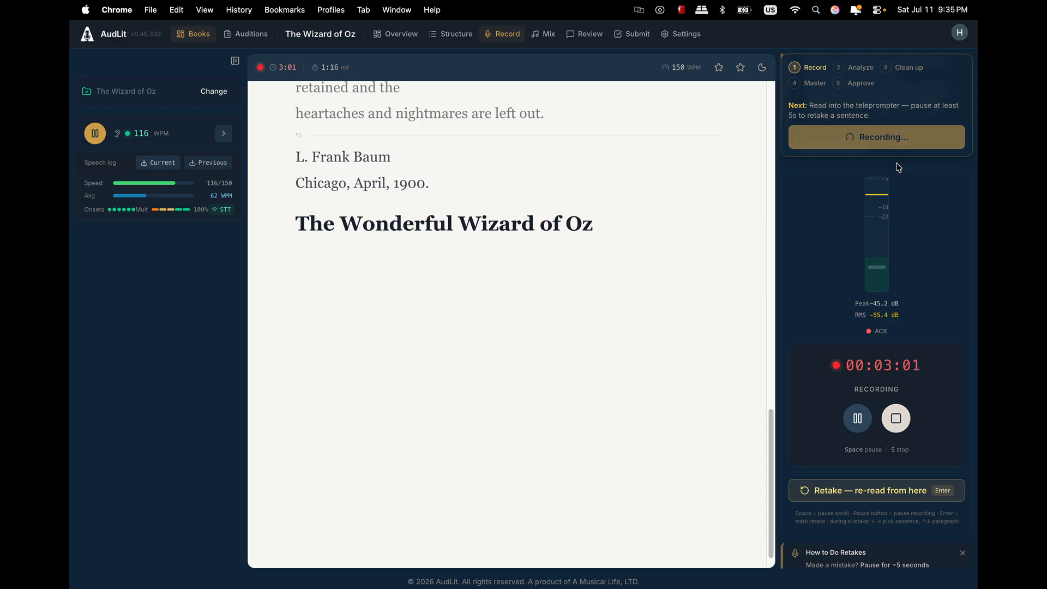
click(898, 410)
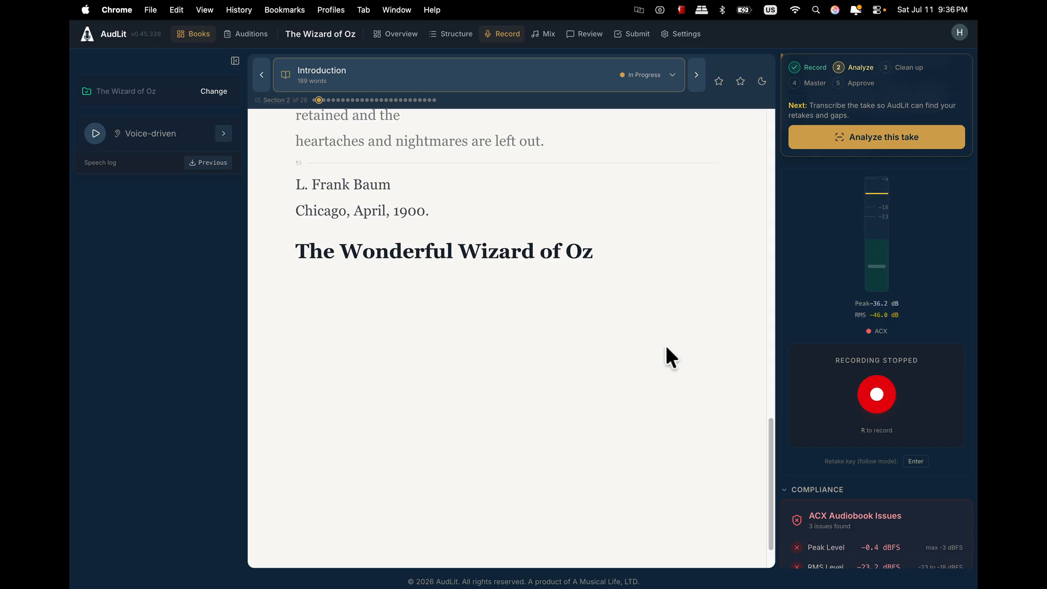
Examine the Introduction take's ACX compliance measurements, waveform and manual retake markers.
scroll(830, 319, down, 3)
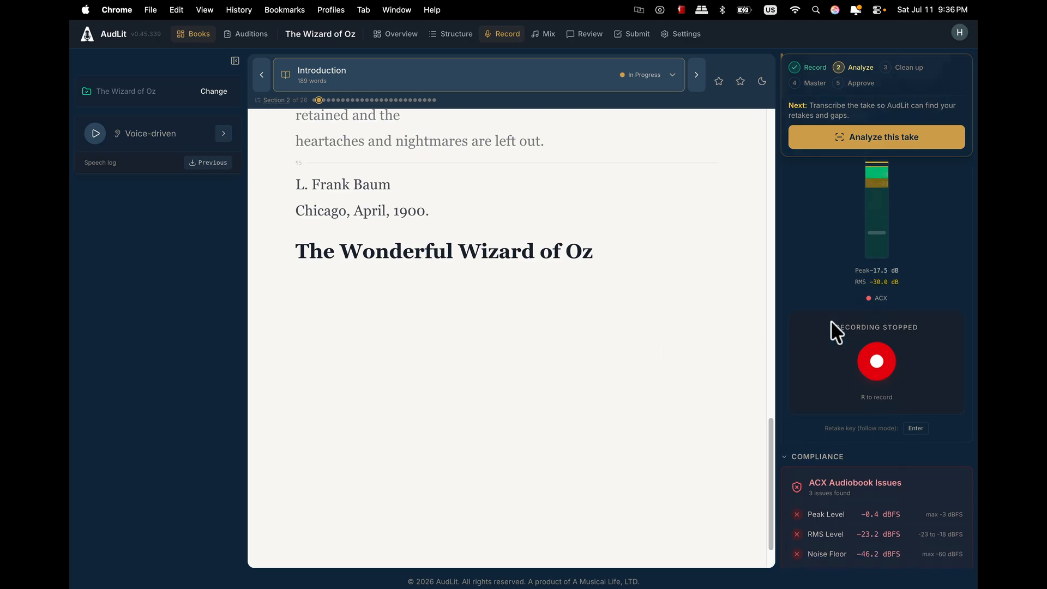
scroll(831, 321, up, 1)
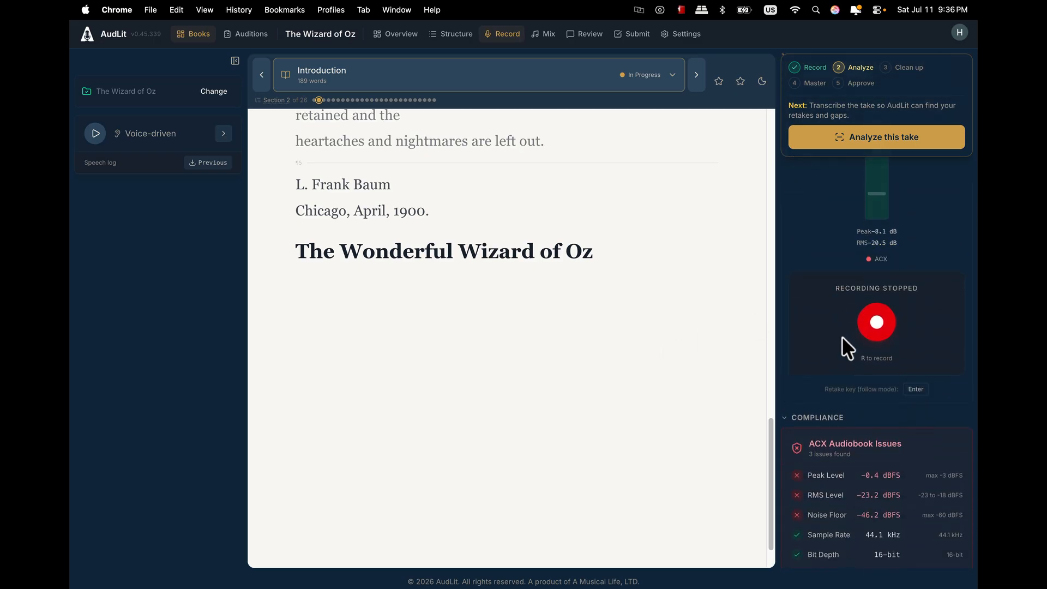
scroll(825, 360, down, 5)
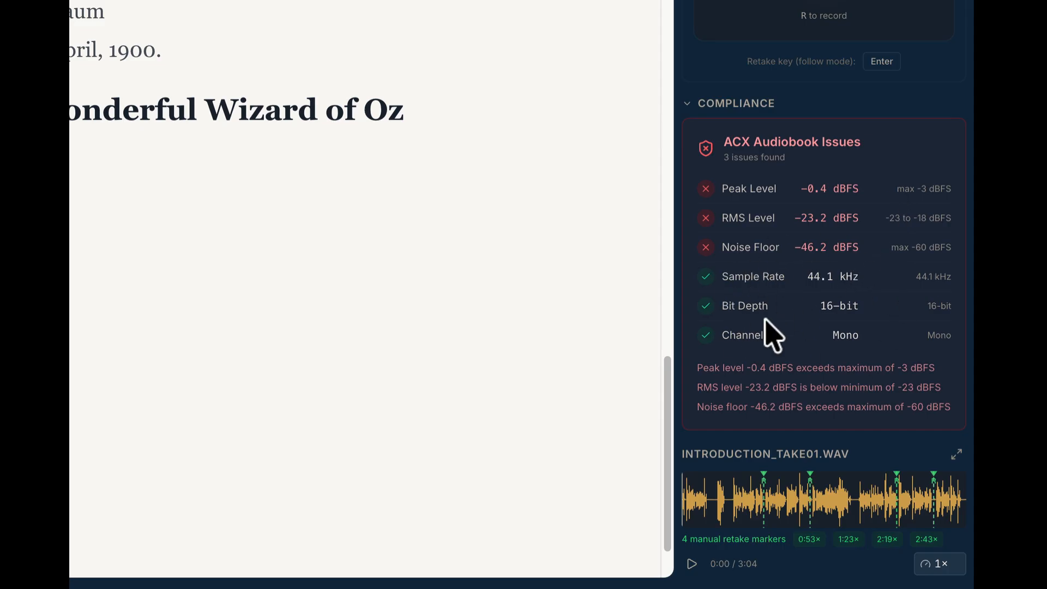
scroll(822, 335, down, 1)
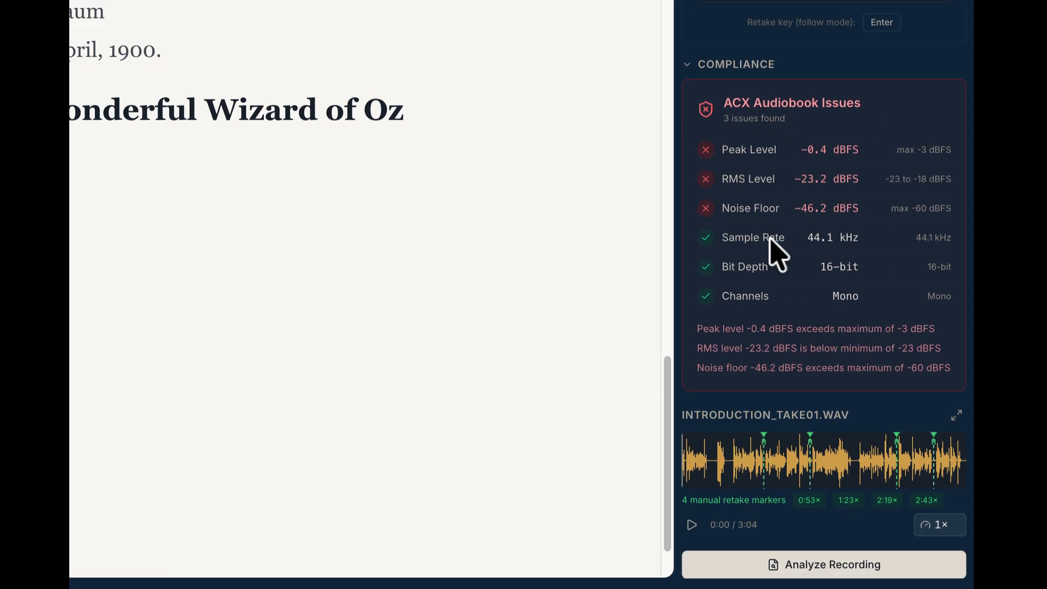
mouse_move(883, 324)
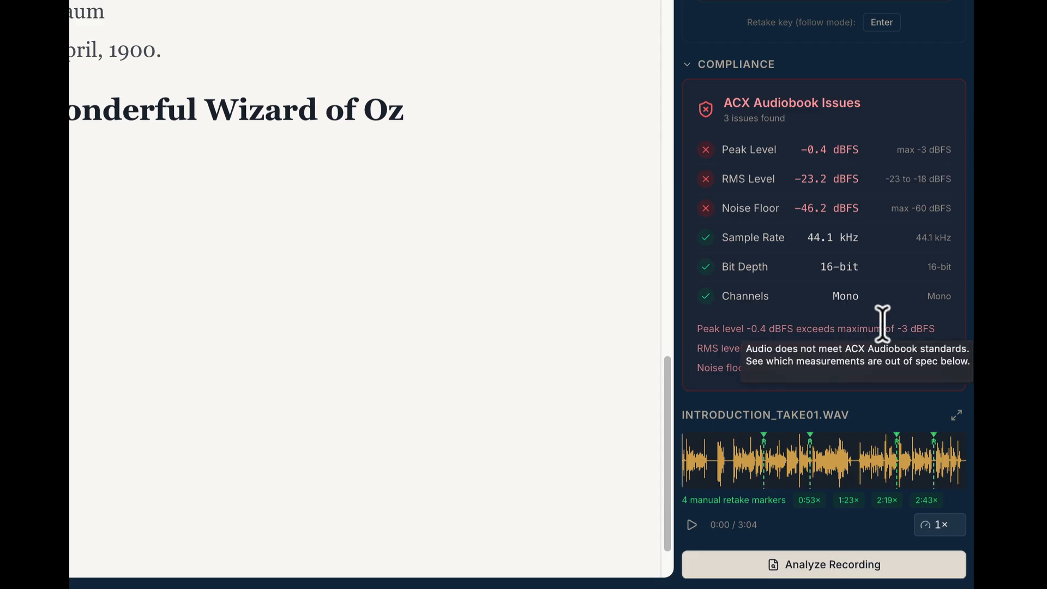
scroll(882, 323, down, 3)
scroll(887, 338, down, 2)
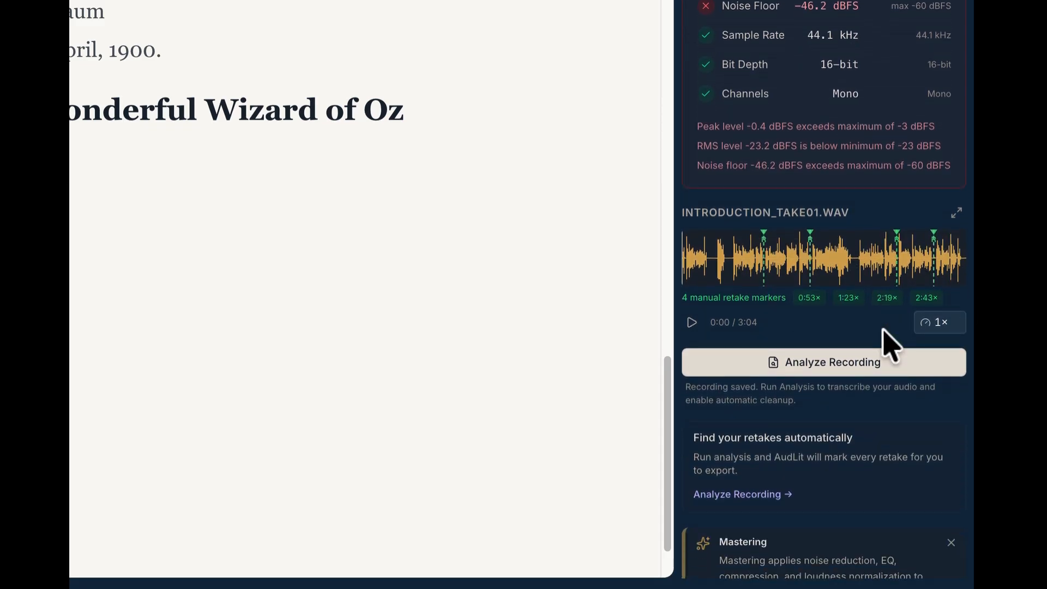
scroll(823, 141, down, 1)
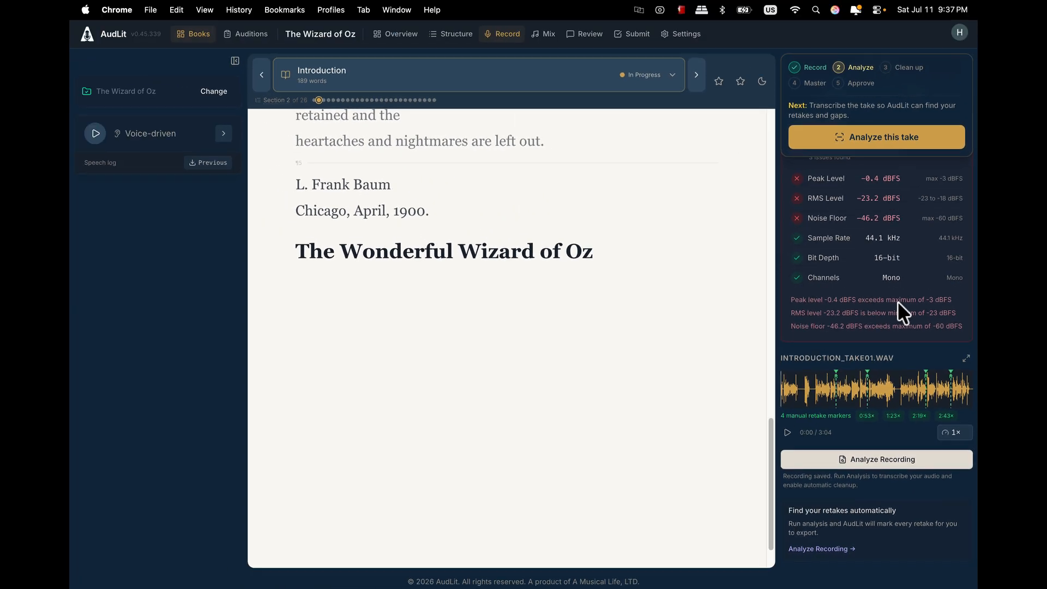
scroll(863, 95, down, 2)
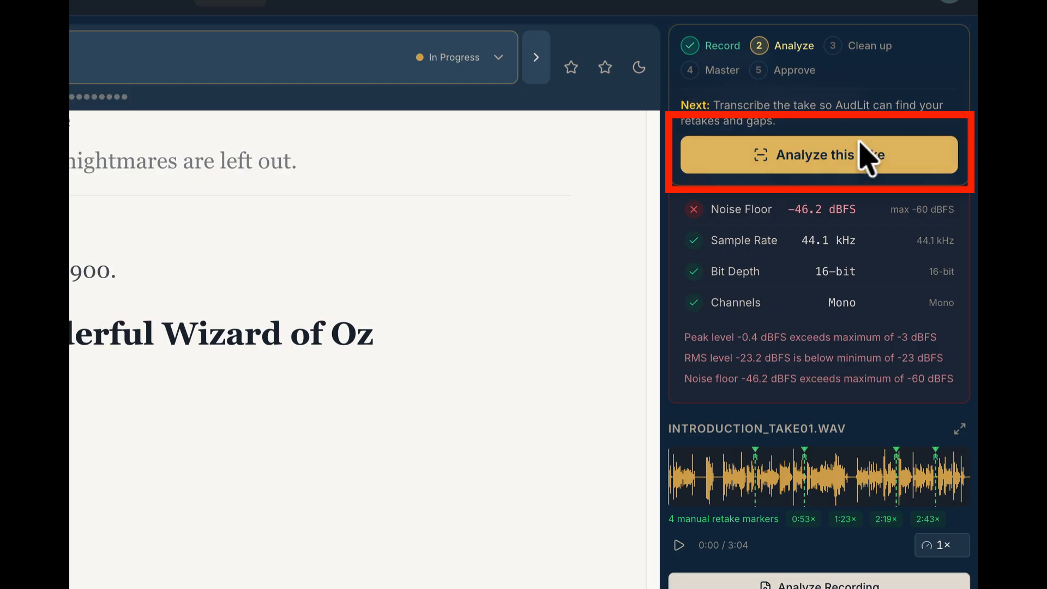
Analyze the recorded Introduction take and clean it up to remove retakes and false starts.
click(829, 156)
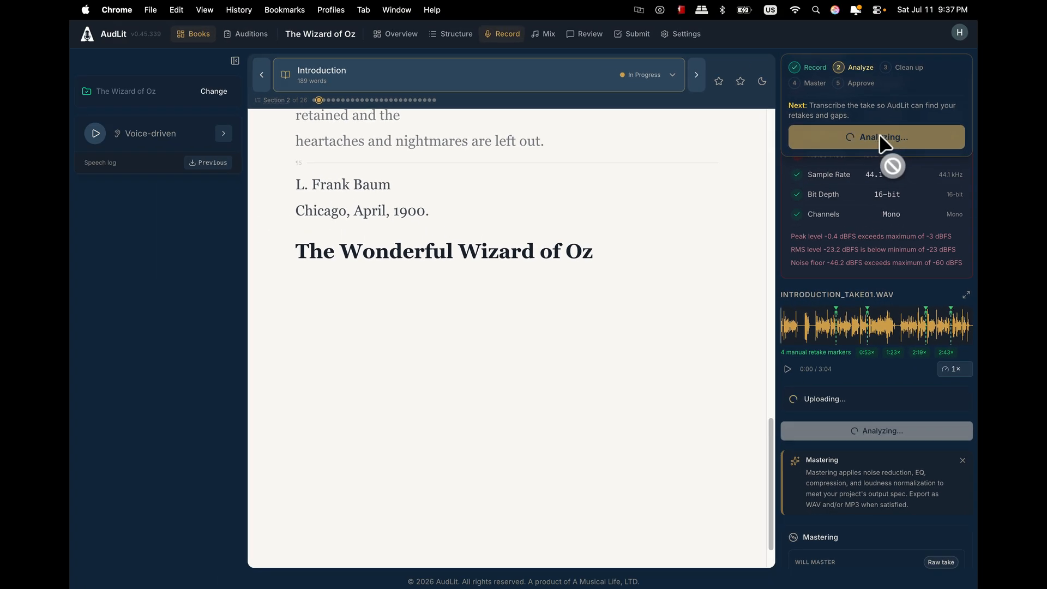
scroll(331, 95, up, 8)
scroll(568, 163, up, 7)
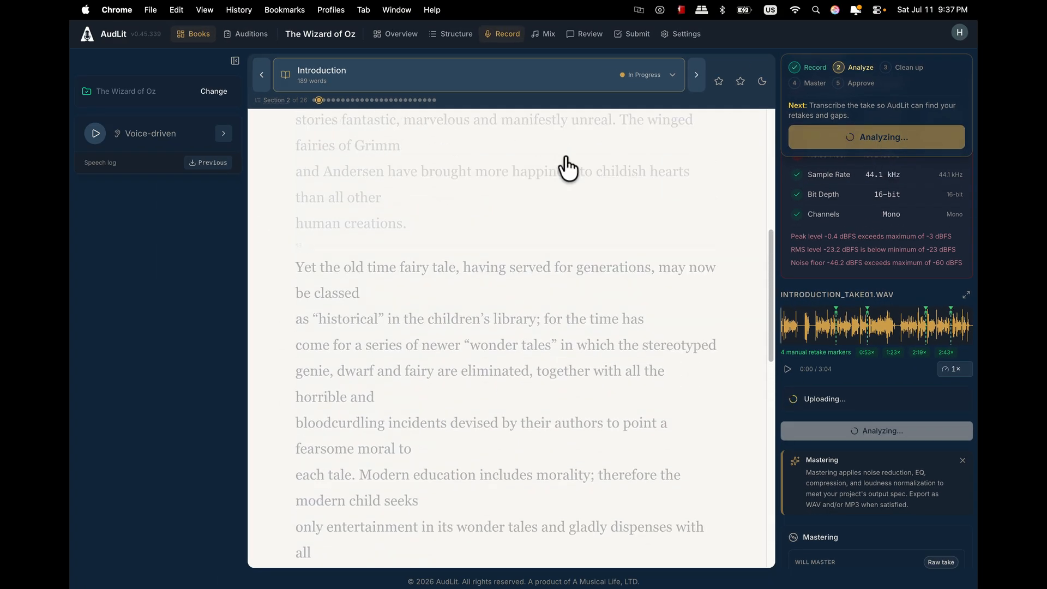
click(526, 347)
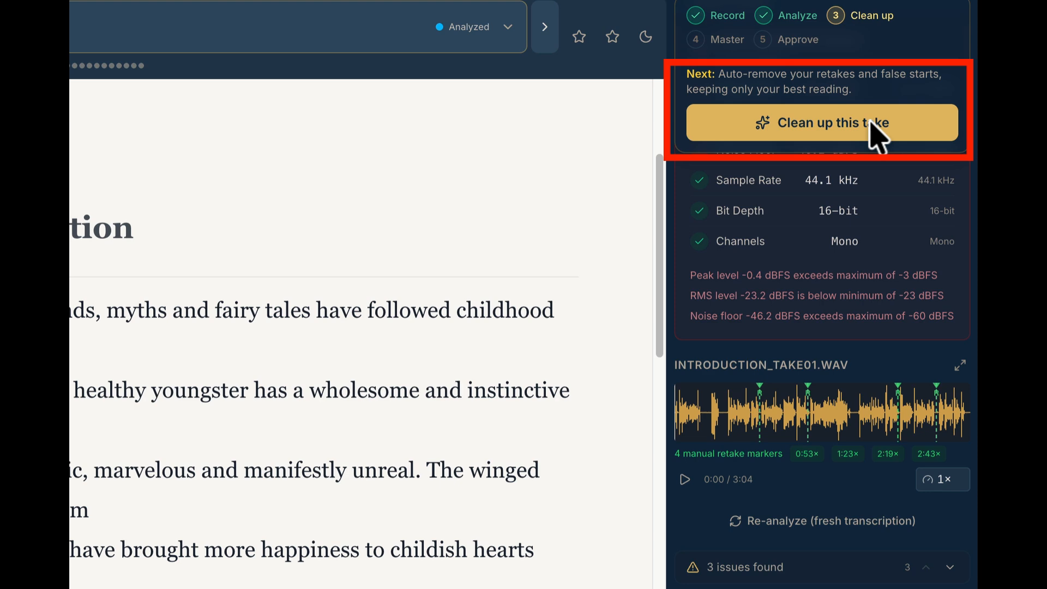
click(826, 127)
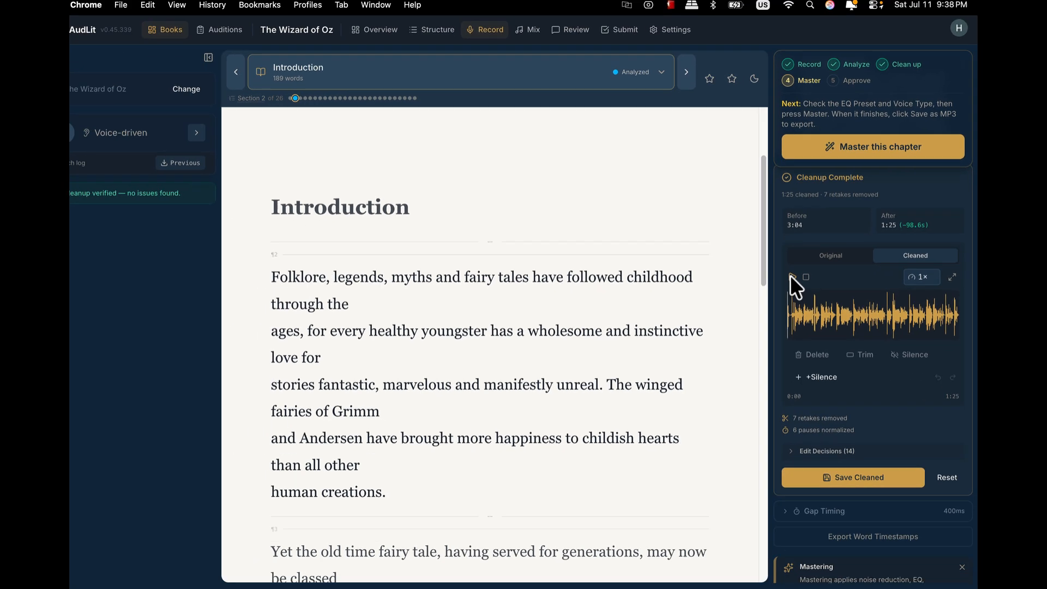
Listen to the cleaned Introduction audio and save the cleaned version.
click(702, 332)
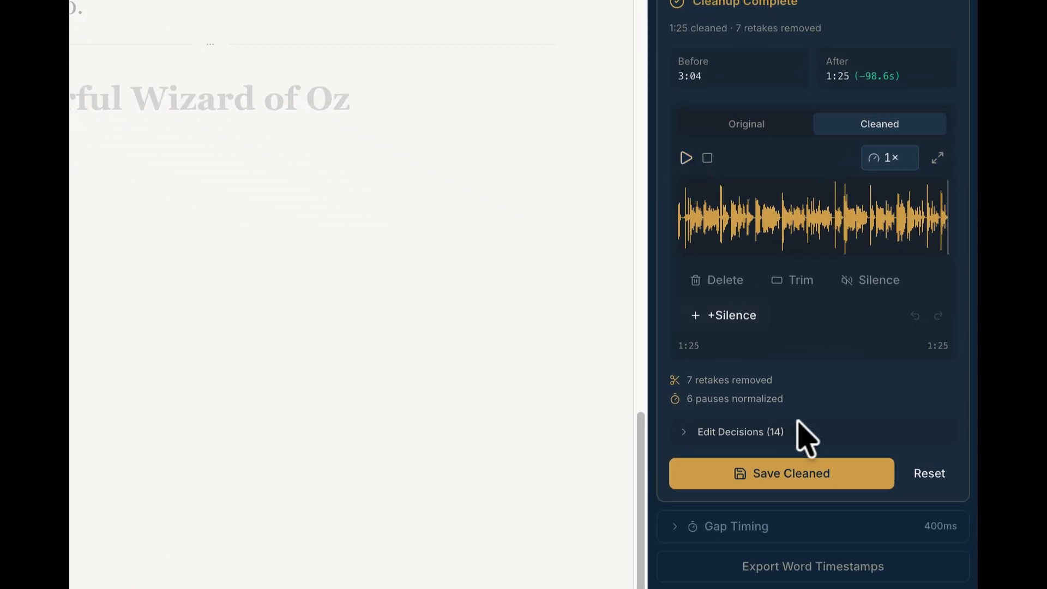
click(787, 479)
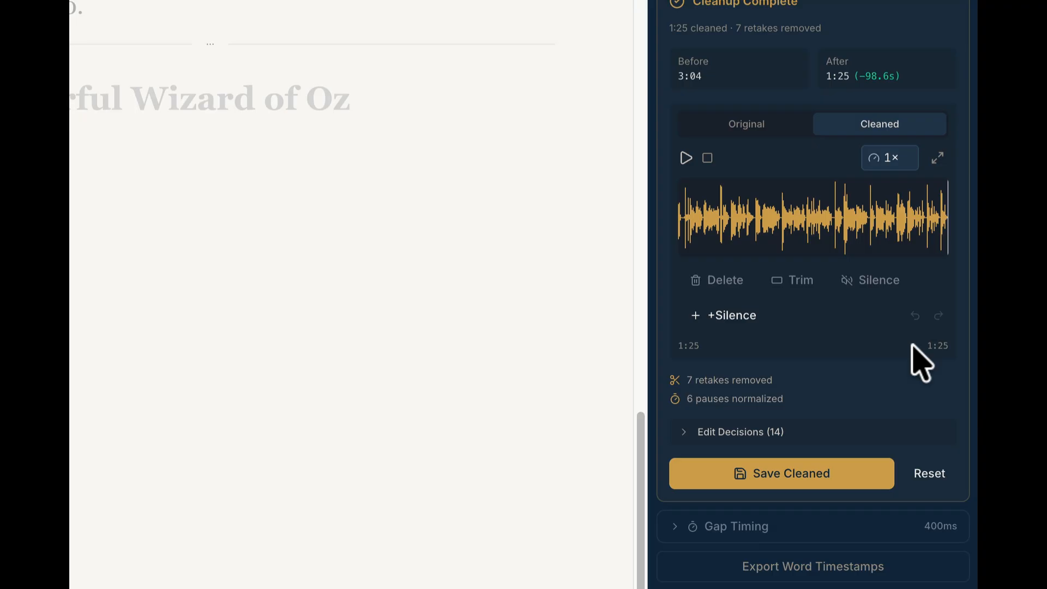
scroll(921, 362, up, 2)
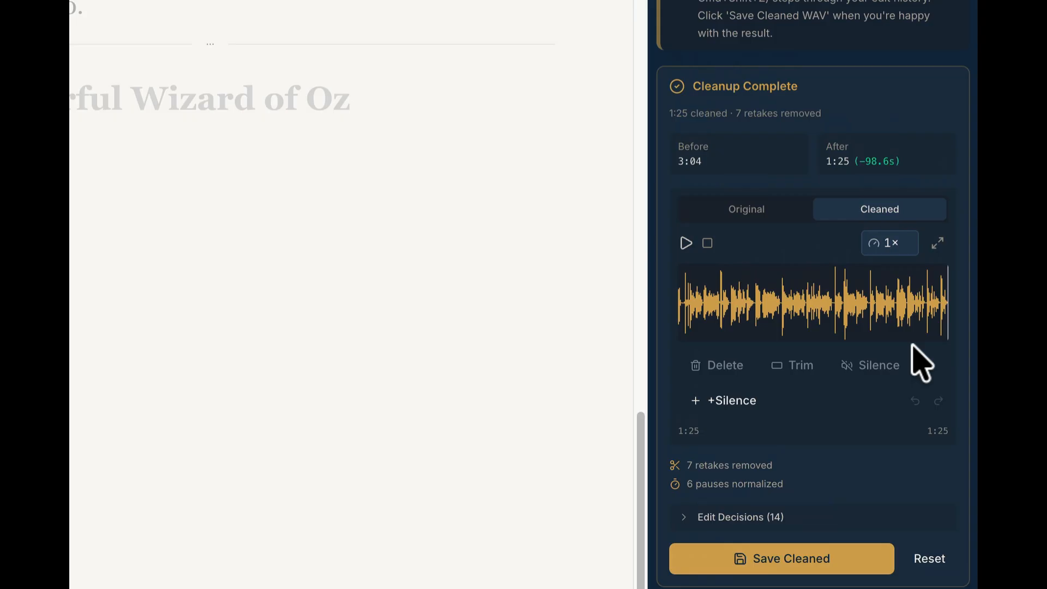
scroll(911, 345, up, 8)
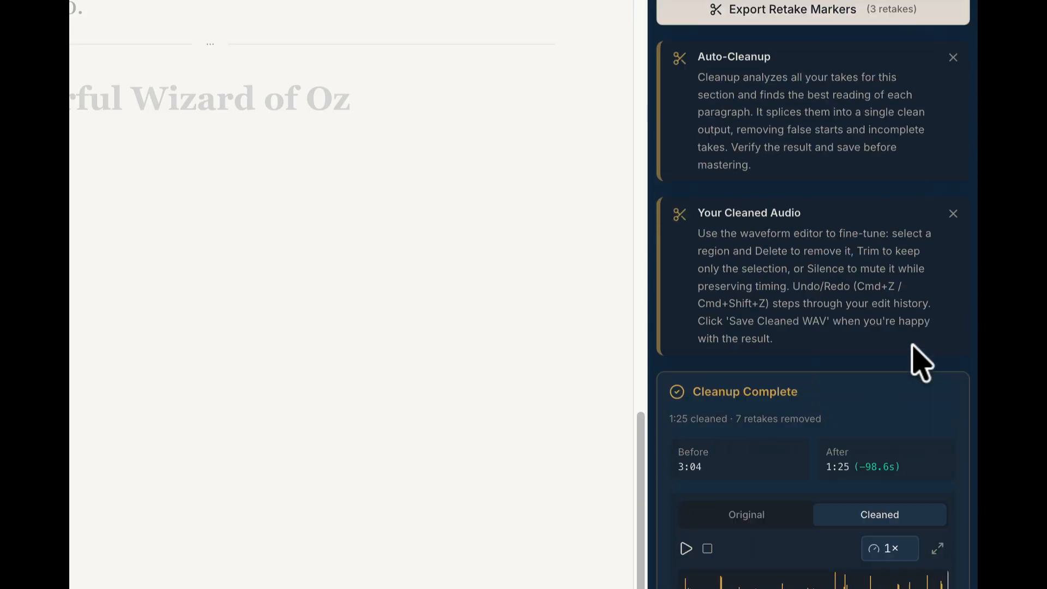
scroll(913, 346, down, 8)
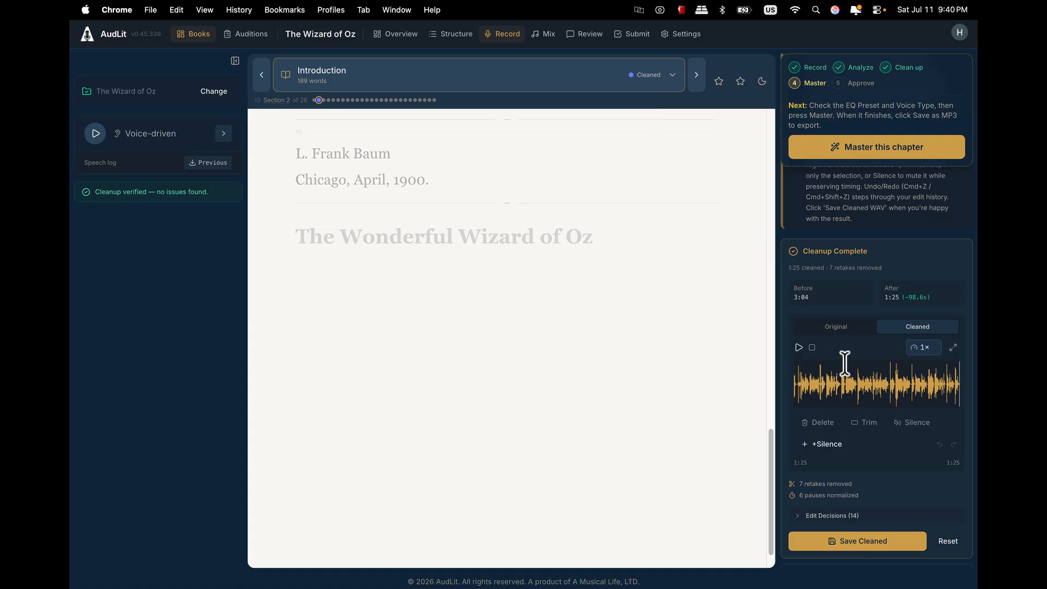
Master the cleaned Introduction with the Warm & Clear EQ preset and the Male voice type.
scroll(889, 463, down, 3)
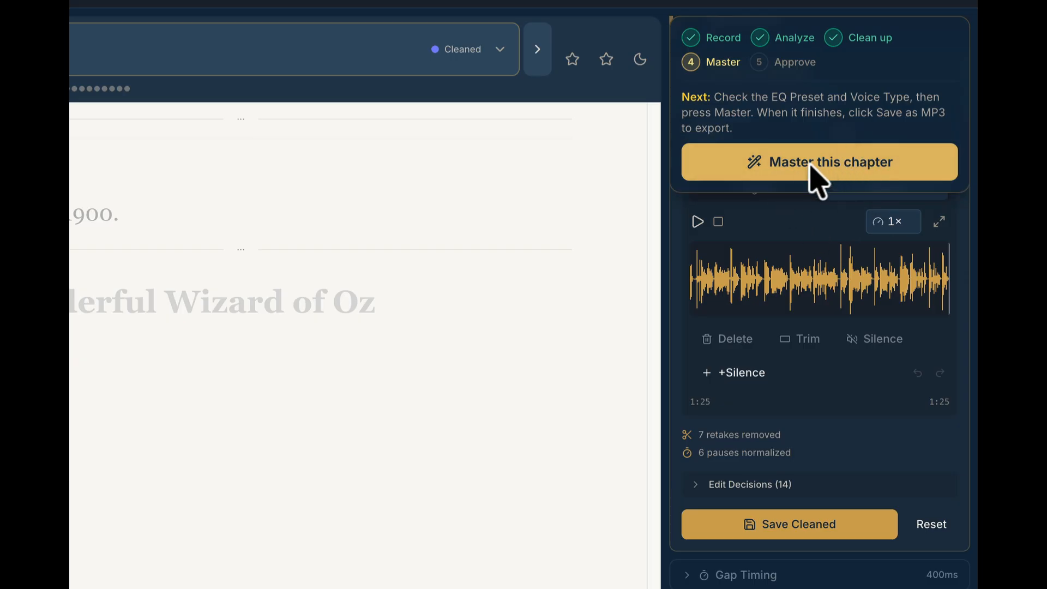
click(810, 167)
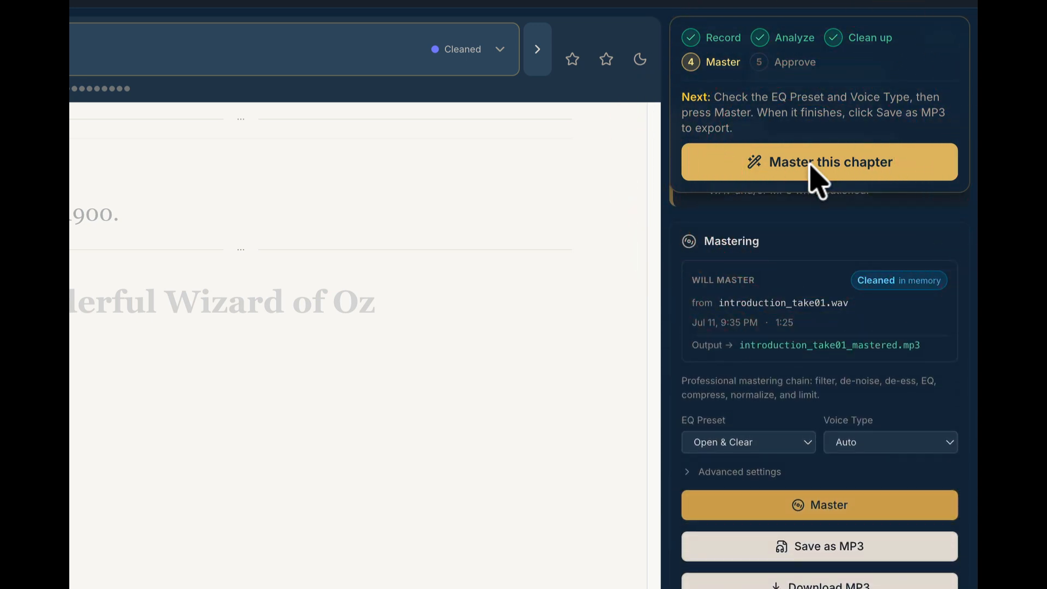
click(853, 483)
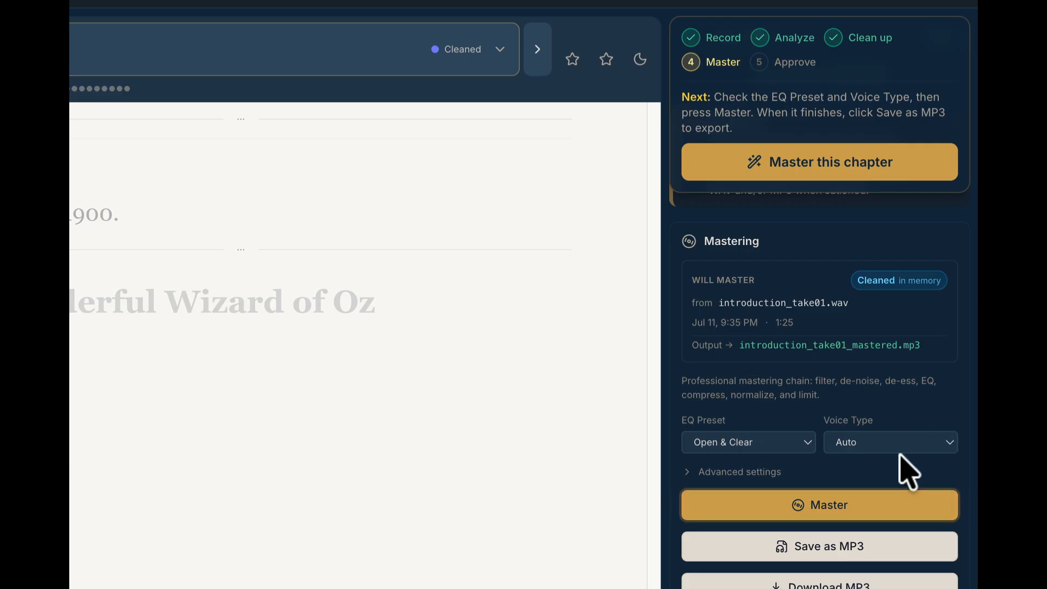
click(809, 445)
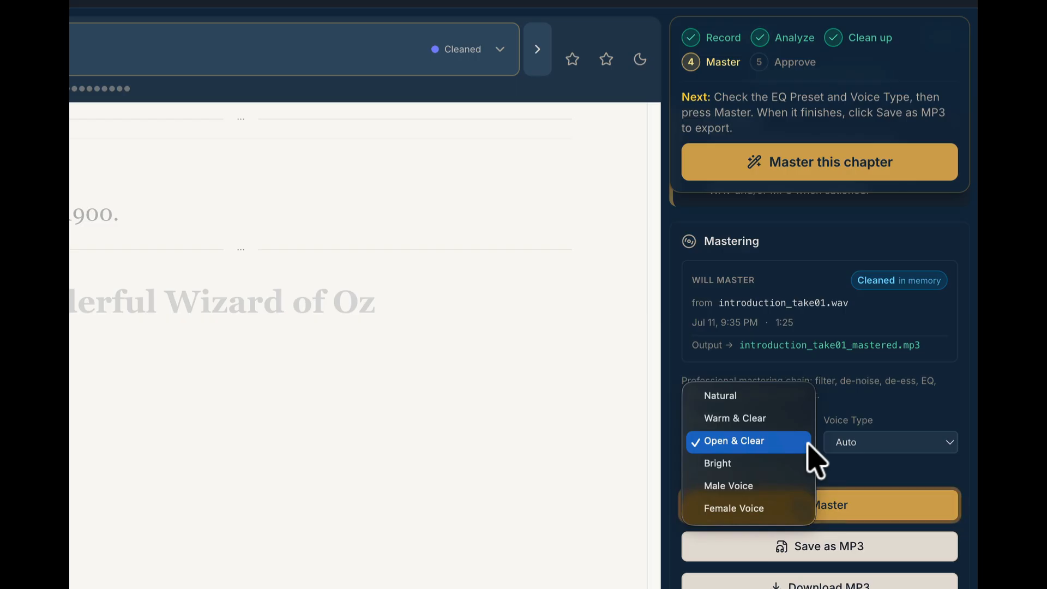
click(760, 423)
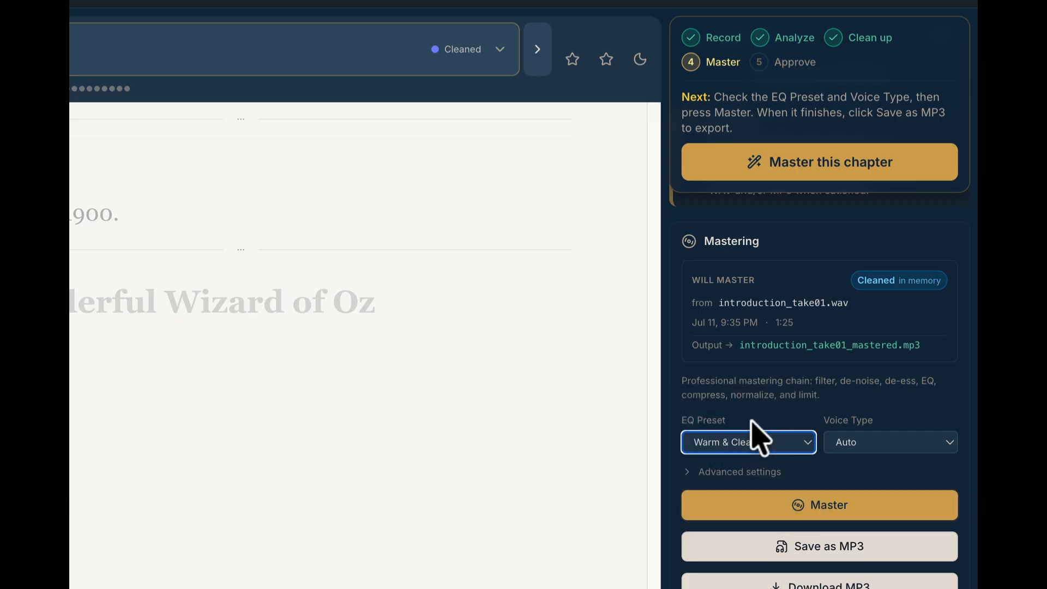
click(950, 444)
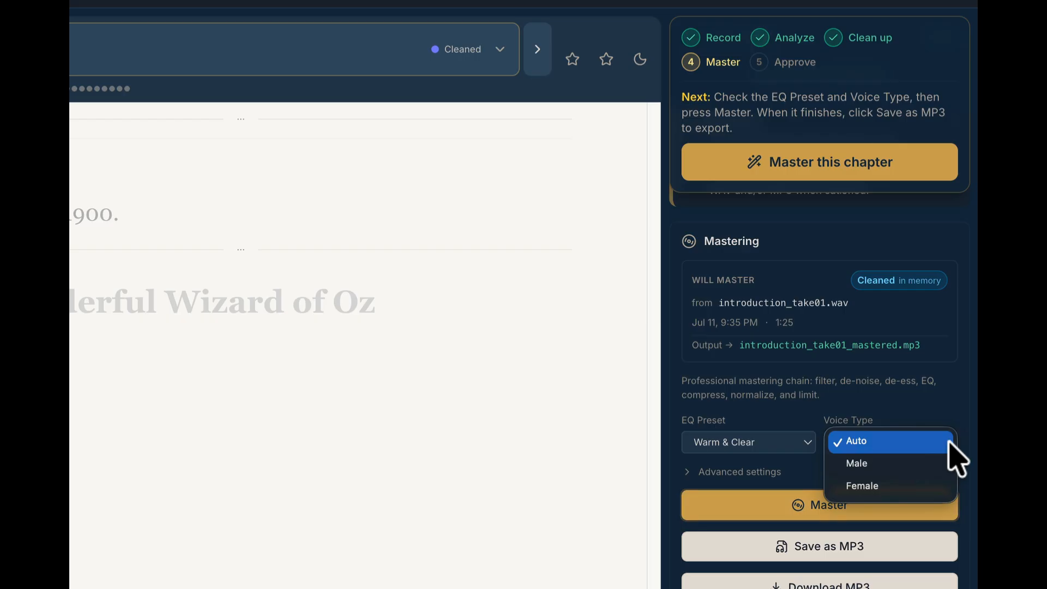
click(906, 460)
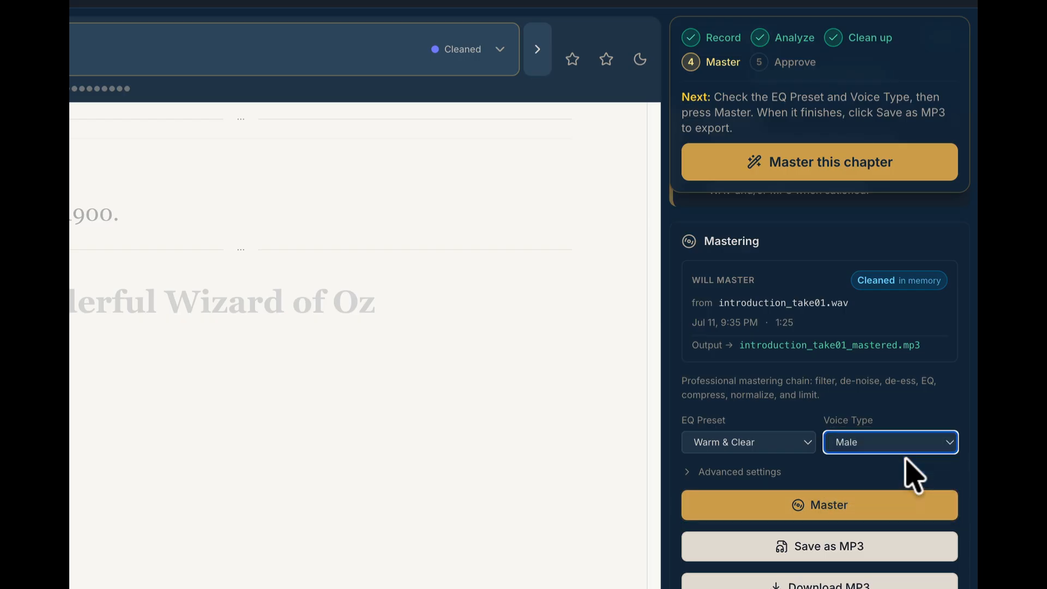
click(841, 507)
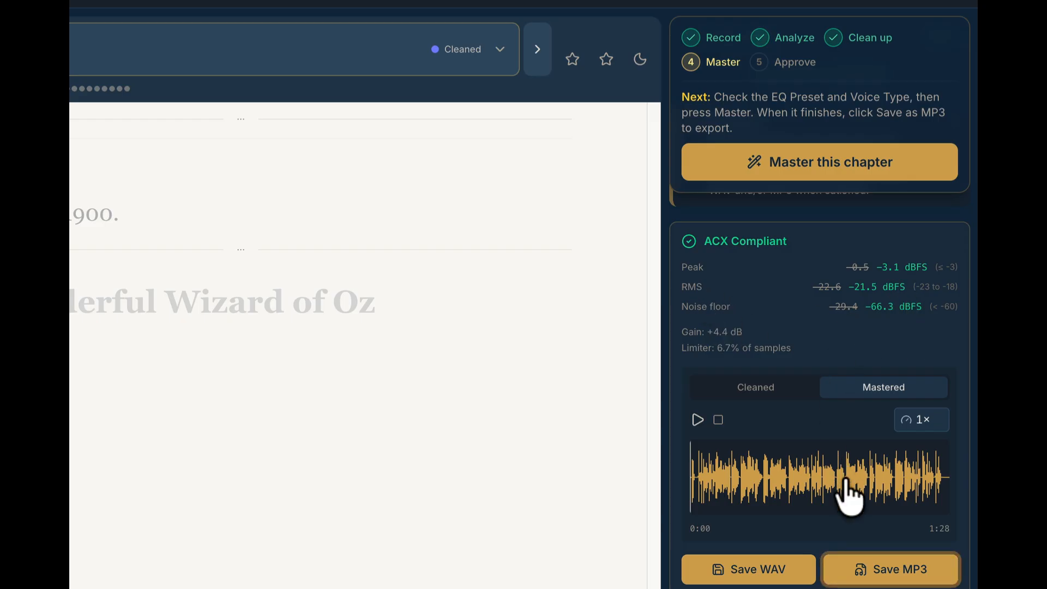
Listen to the start of the mastered Introduction audio and save the mastered version as an MP3.
scroll(849, 493, down, 1)
click(696, 351)
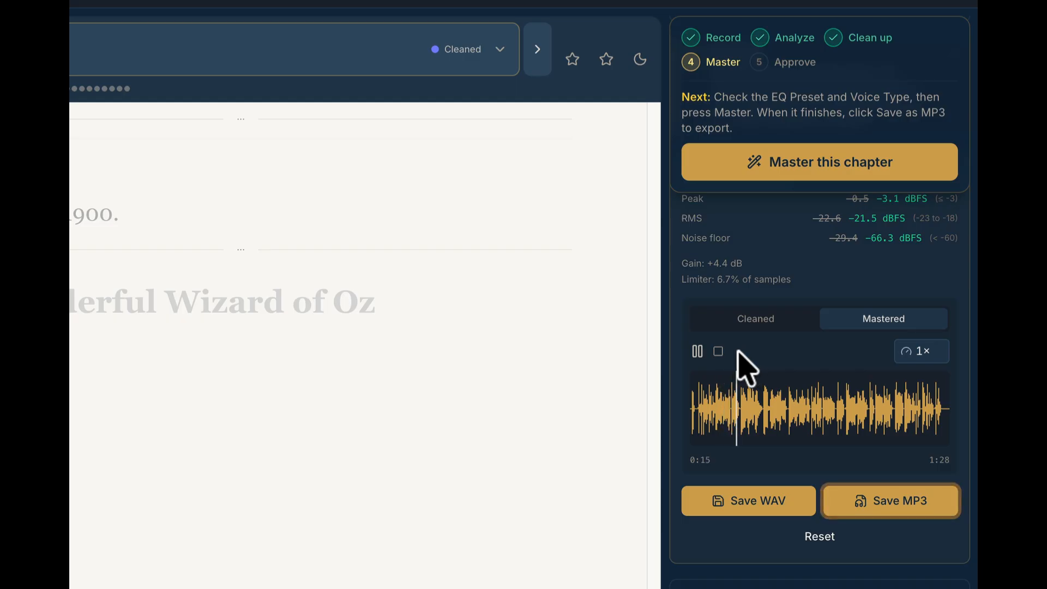
click(718, 352)
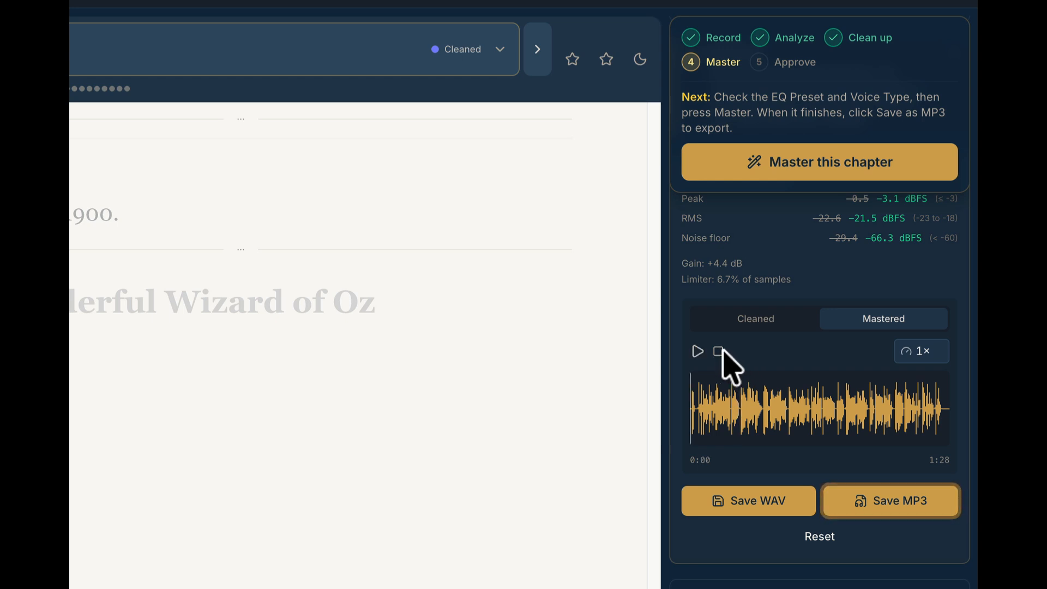
click(895, 503)
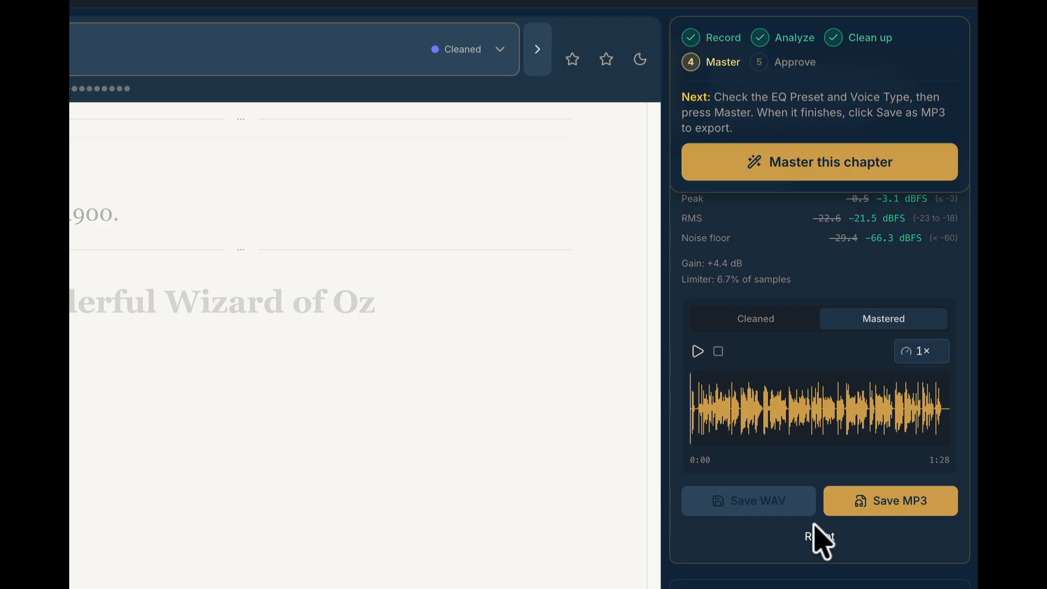
click(897, 500)
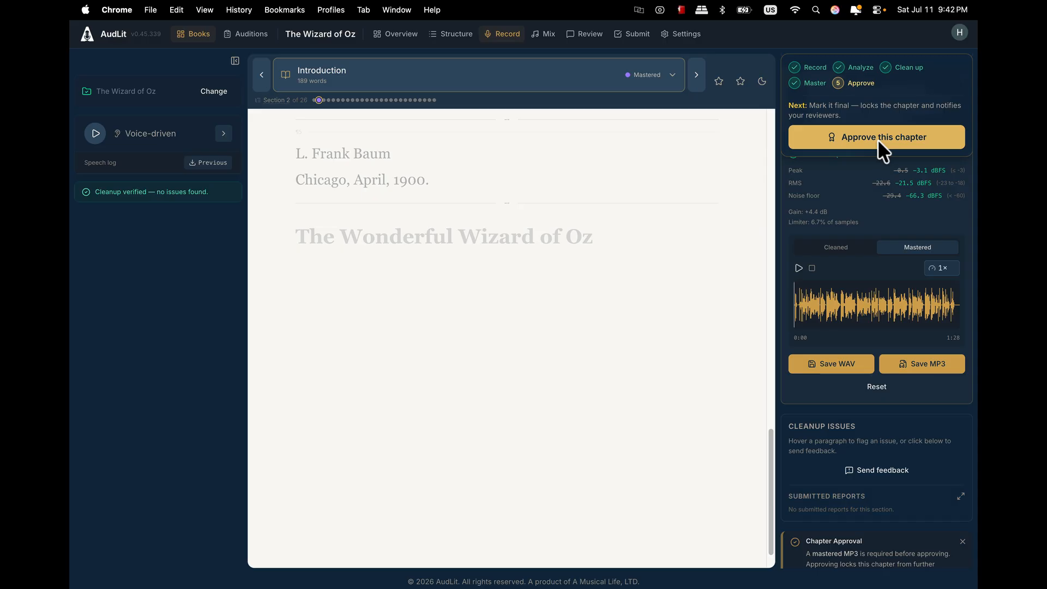
Open the project's Review page and examine the collaborator invitation, review audio upload and chapter approval list.
click(583, 37)
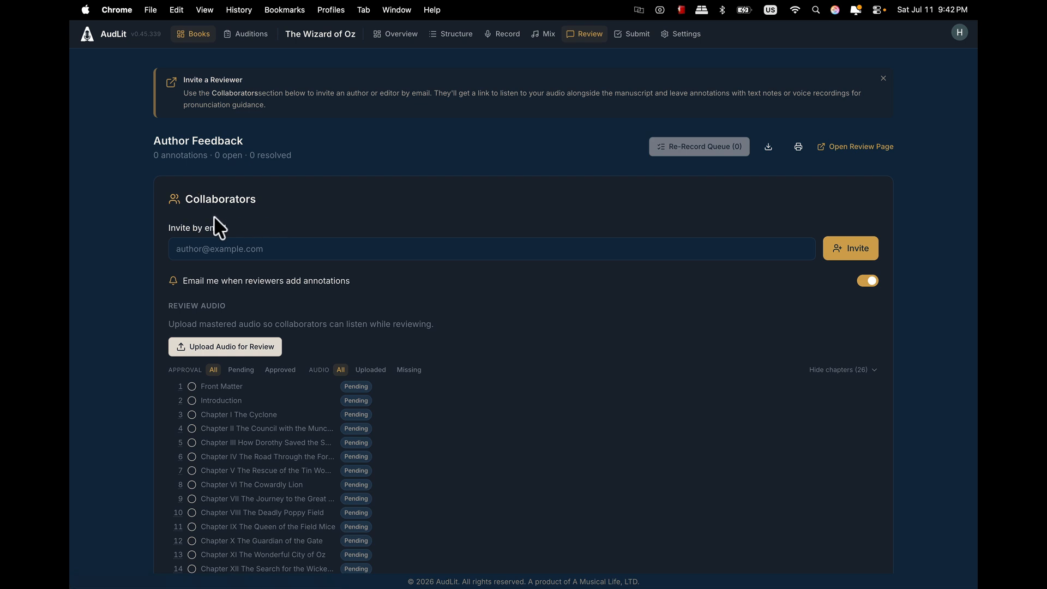
click(207, 246)
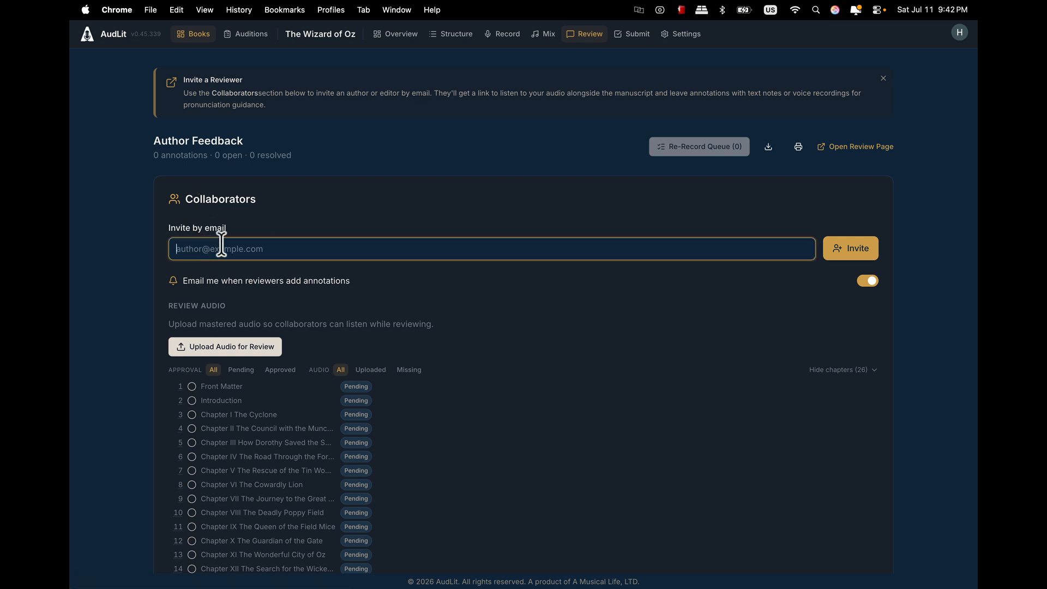
scroll(694, 293, down, 1)
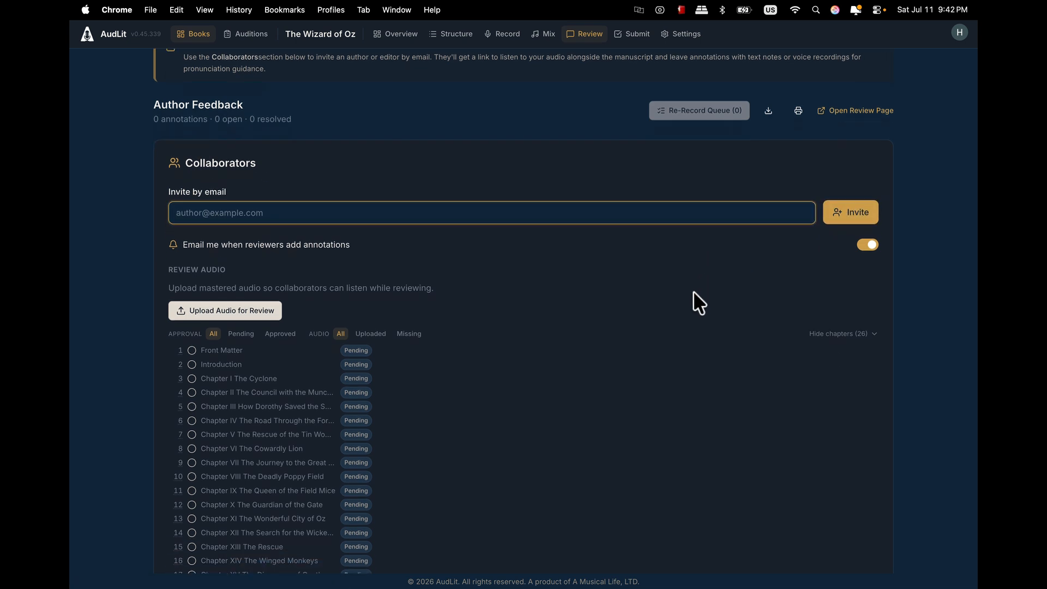
scroll(694, 293, down, 3)
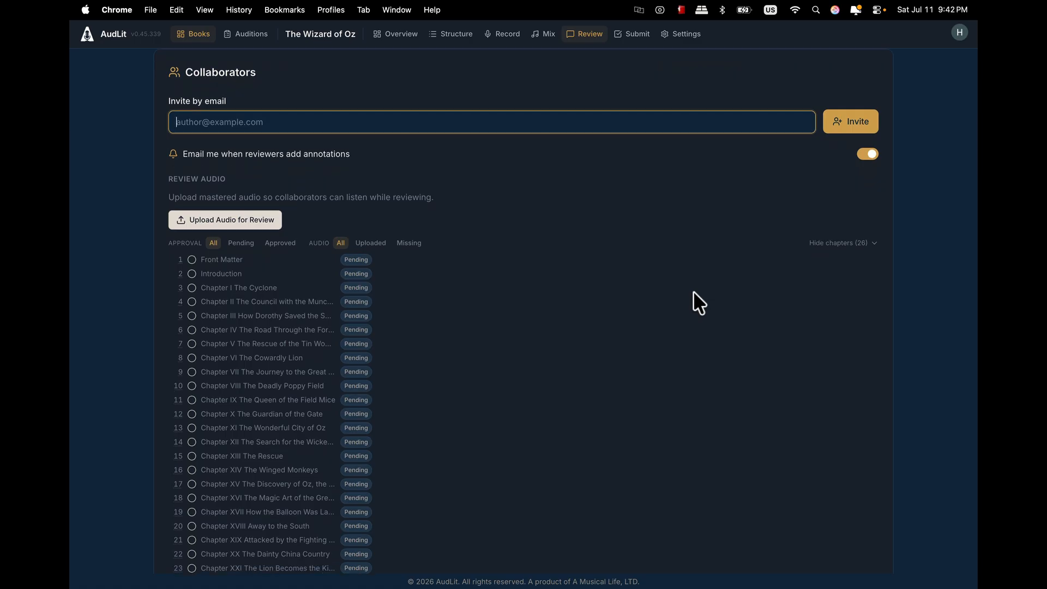
scroll(694, 293, down, 5)
scroll(694, 293, up, 7)
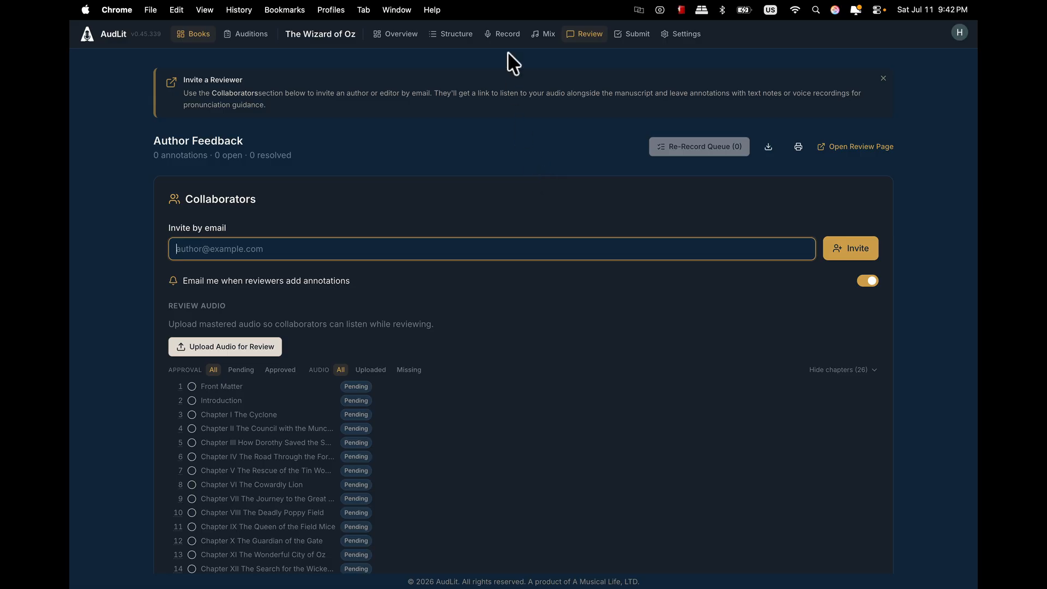
Return to the Record page and look through the section list to check each chapter's recording status.
click(507, 36)
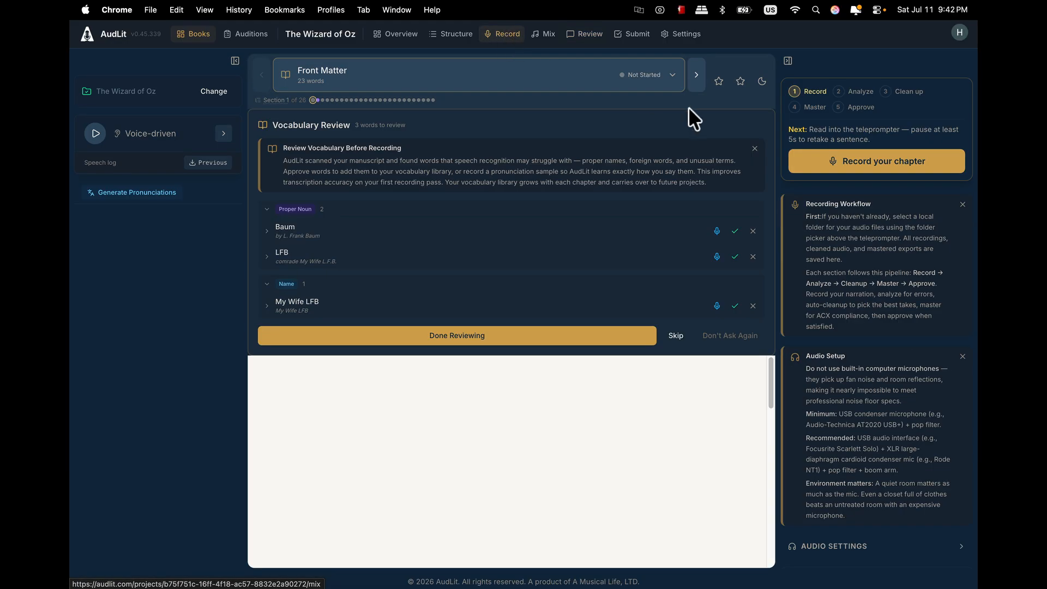
click(672, 73)
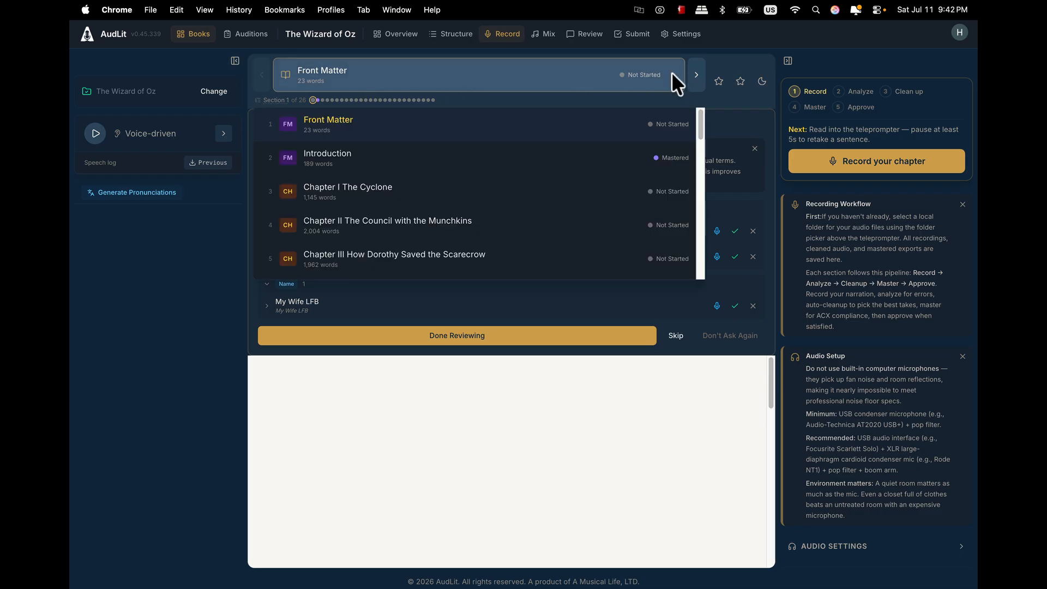
scroll(595, 202, down, 5)
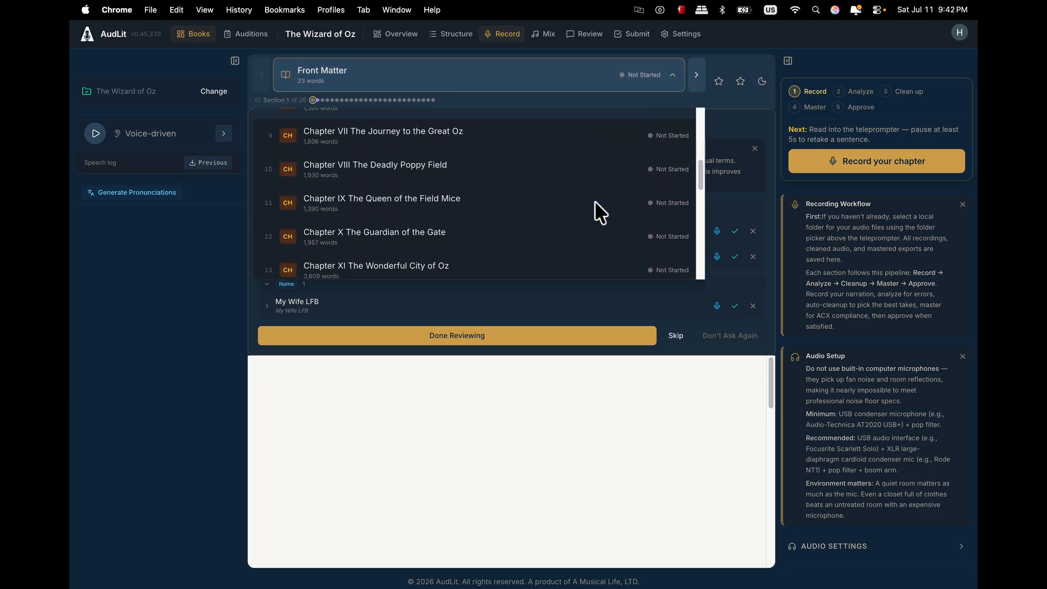
scroll(594, 201, down, 8)
scroll(594, 201, up, 12)
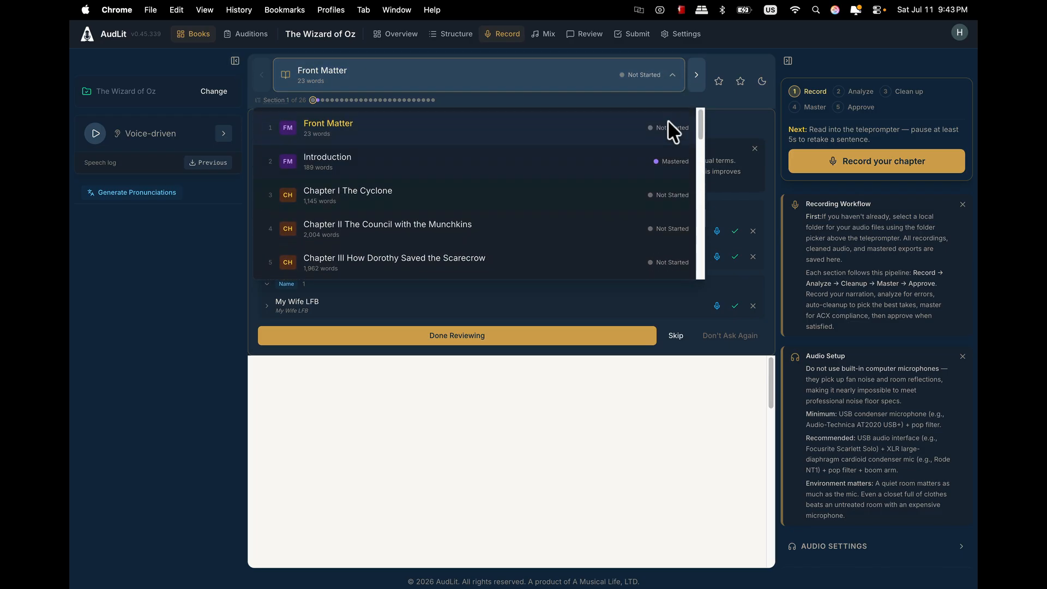
click(673, 74)
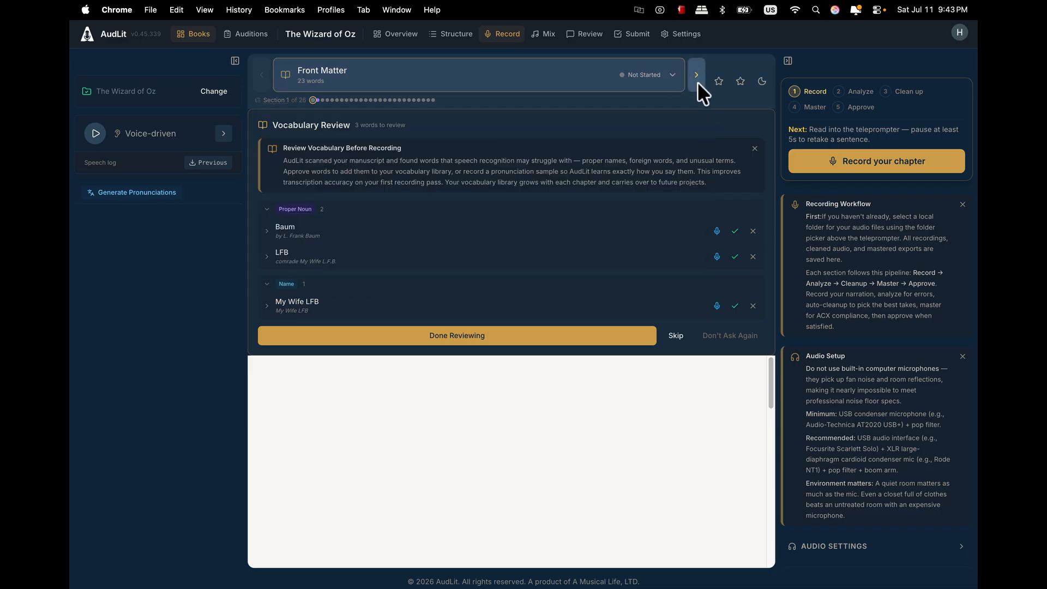
Open the Introduction section for recording and skip its vocabulary review.
click(697, 75)
click(697, 75)
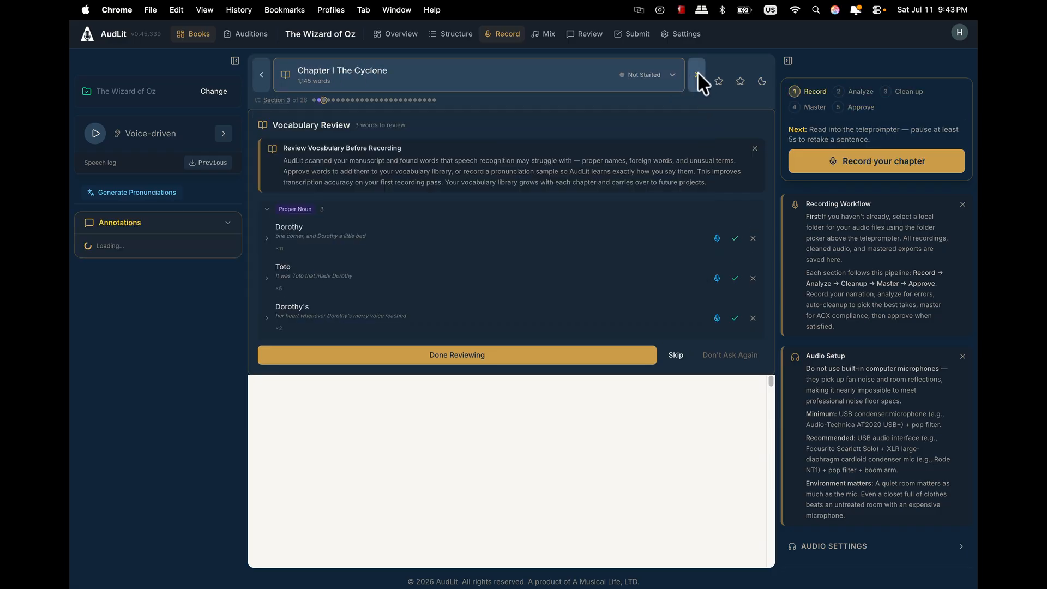
click(263, 73)
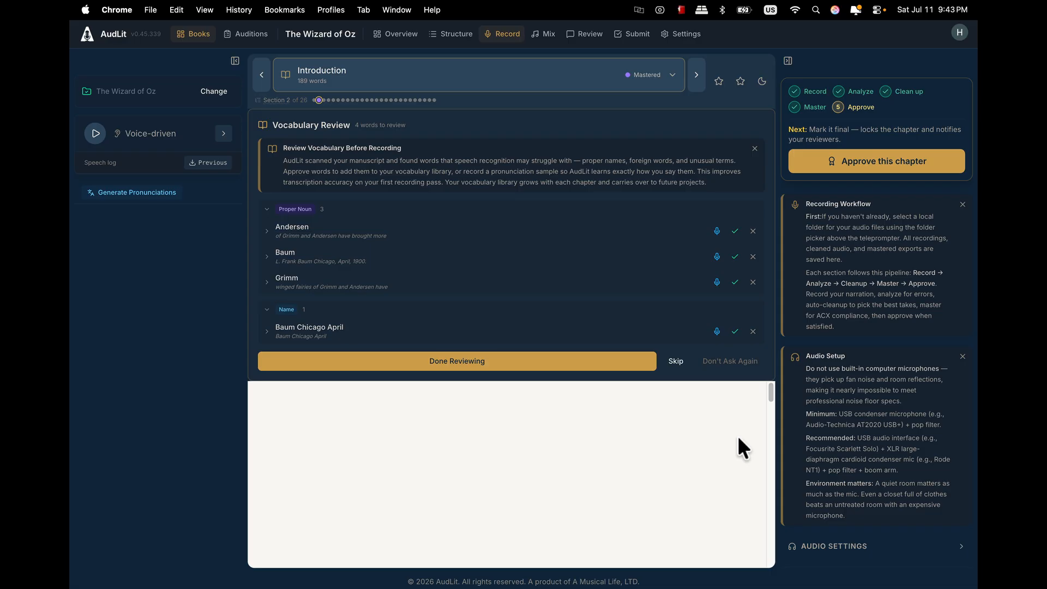
click(676, 360)
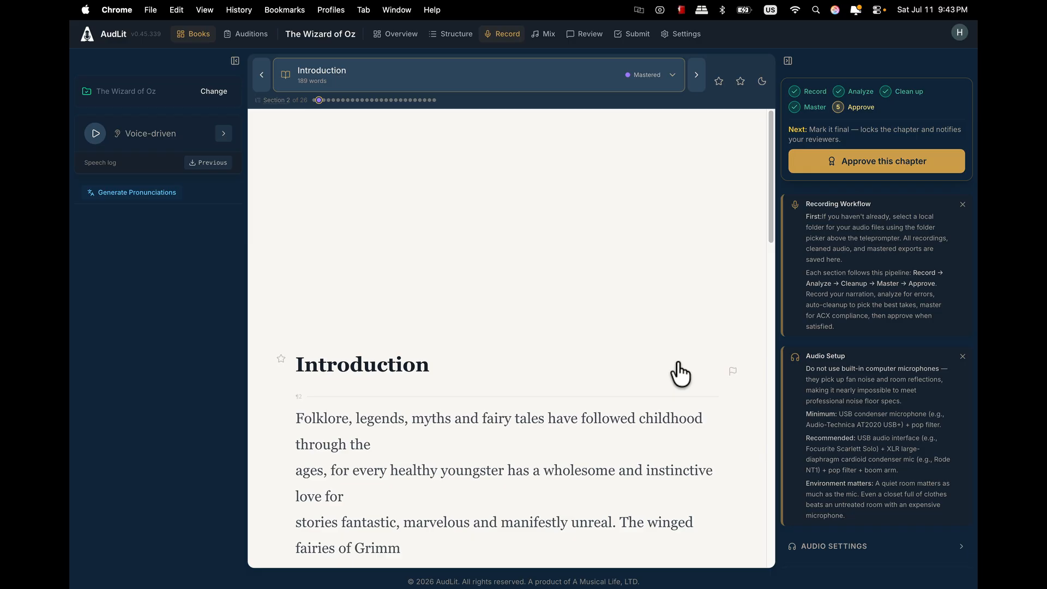
Examine the Introduction's approval section, audio input and output devices, recording controls and existing takes.
click(887, 157)
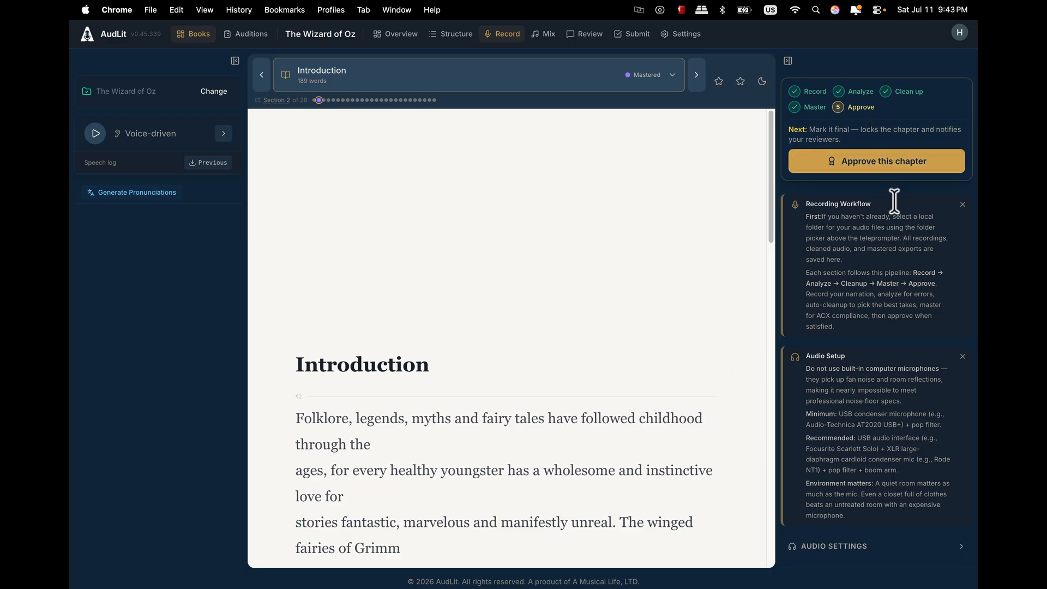
click(891, 159)
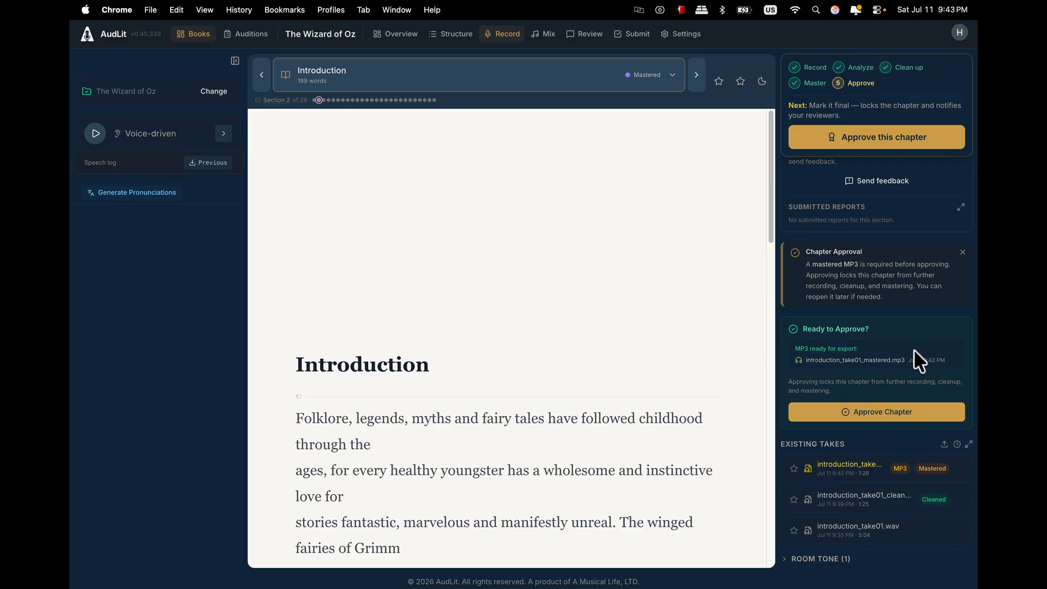
scroll(914, 349, up, 15)
scroll(914, 349, down, 2)
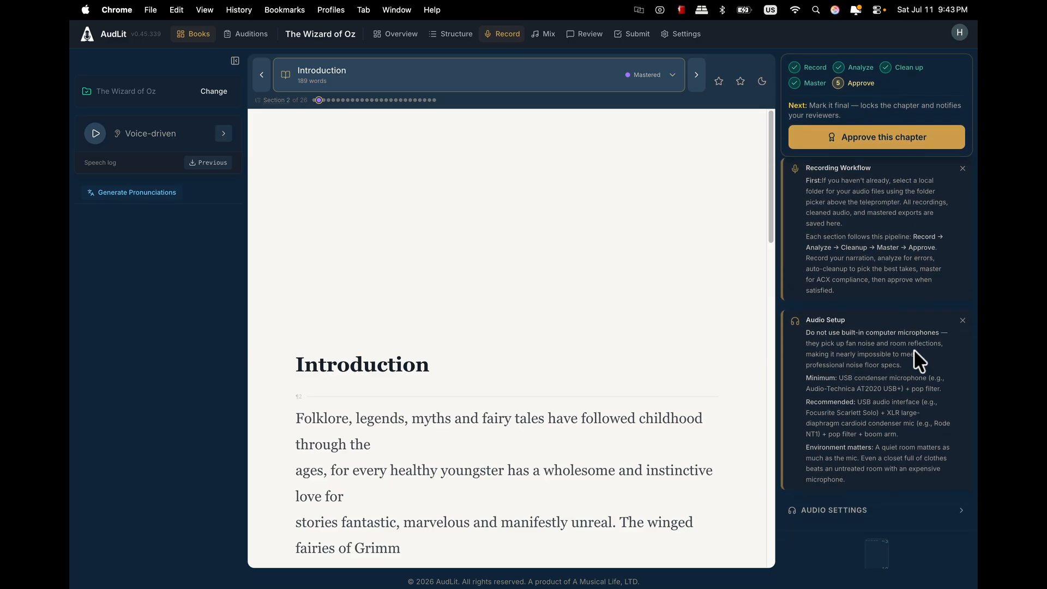
scroll(914, 349, up, 3)
scroll(914, 349, down, 10)
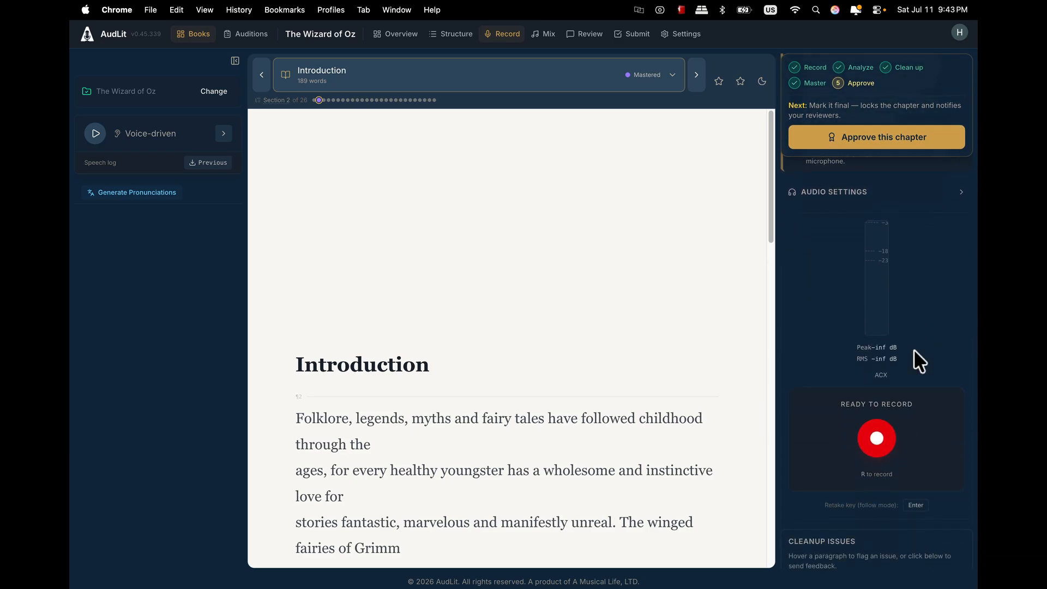
click(961, 167)
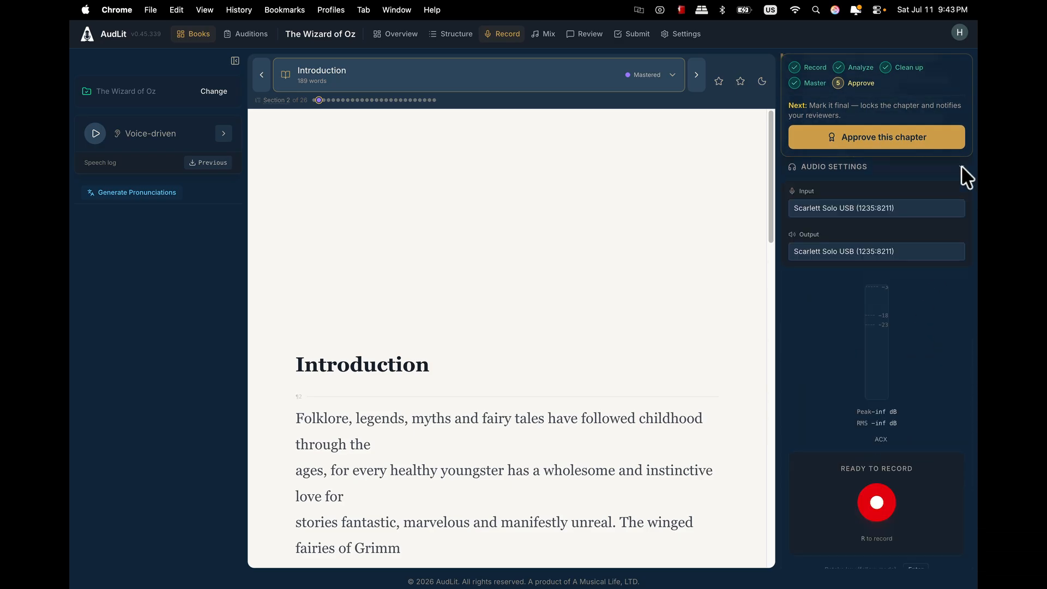
click(961, 166)
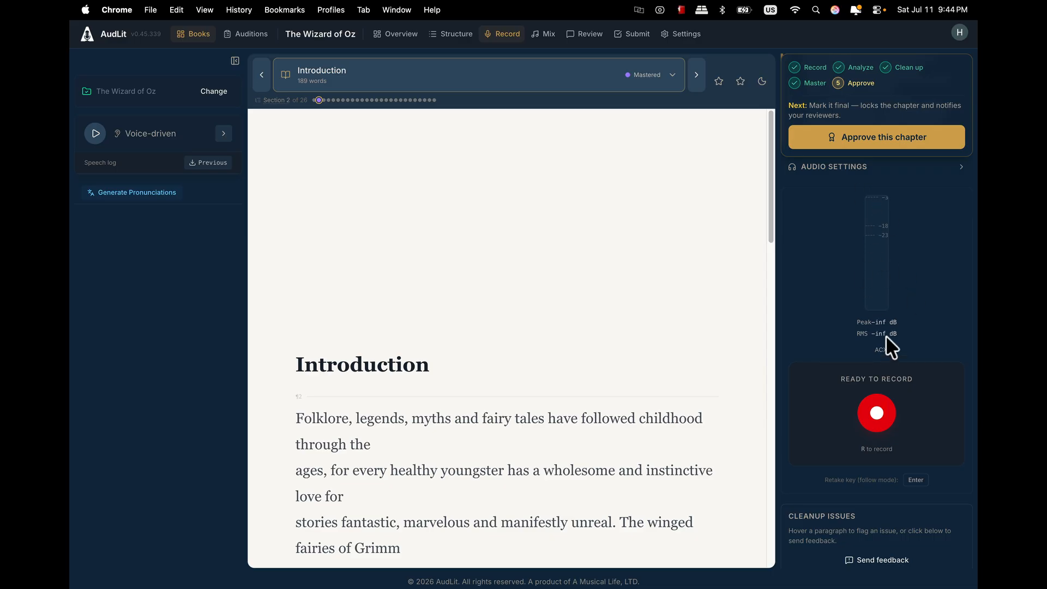
scroll(915, 327, down, 2)
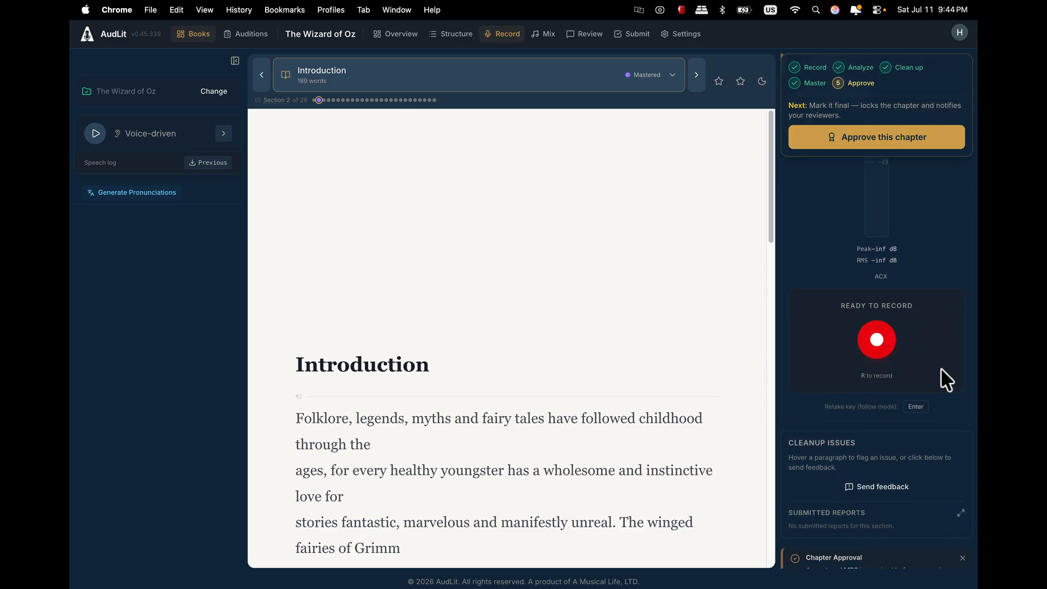
scroll(941, 368, down, 8)
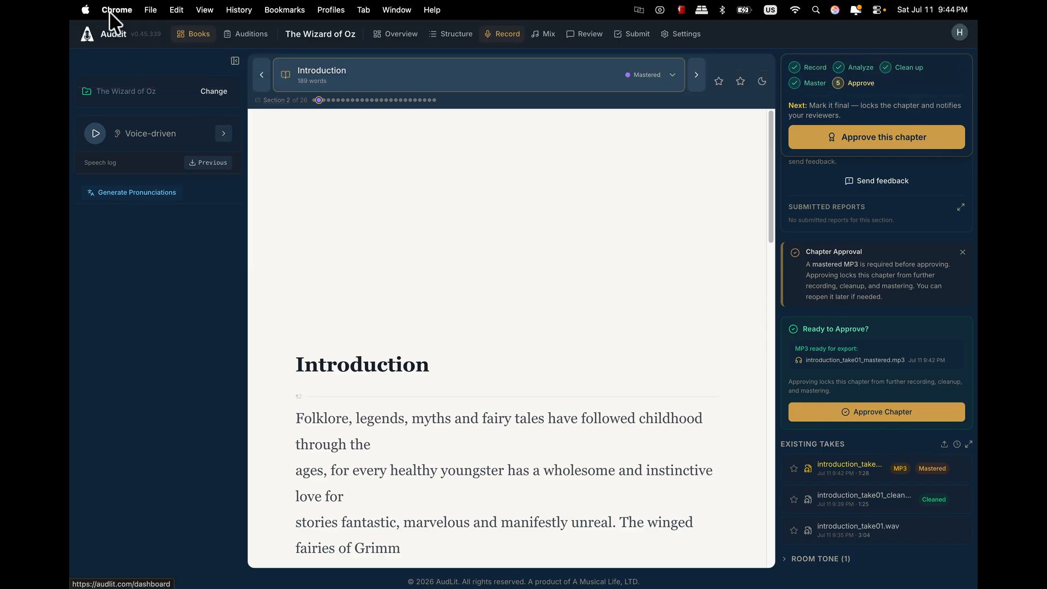
Exit full screen, switch to Finder and expand The Wizard of Oz folder in Documents down to the introduction folder within chapters.
mouse_move(97, 31)
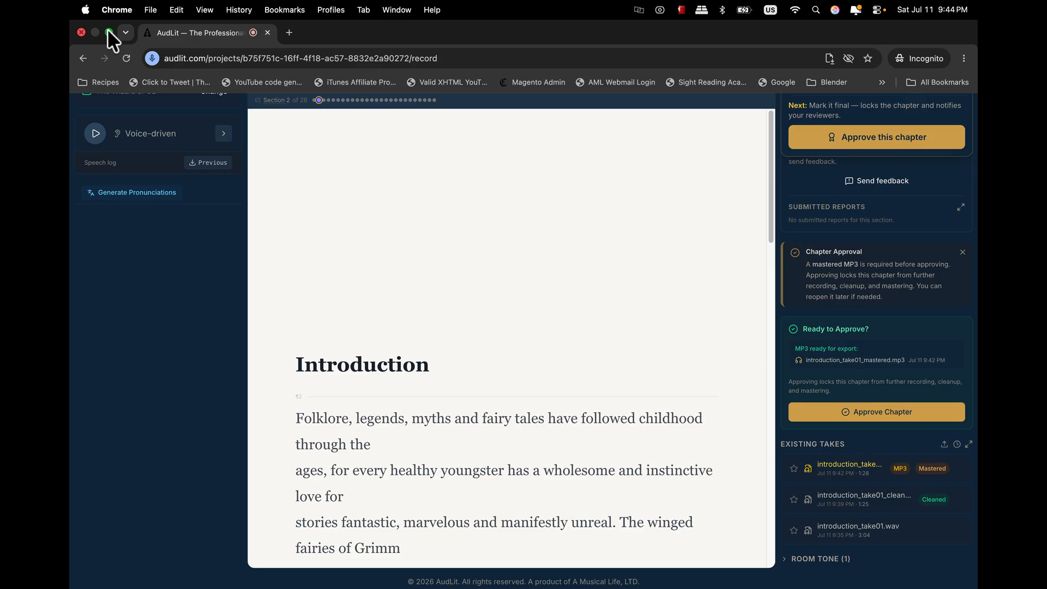
click(108, 32)
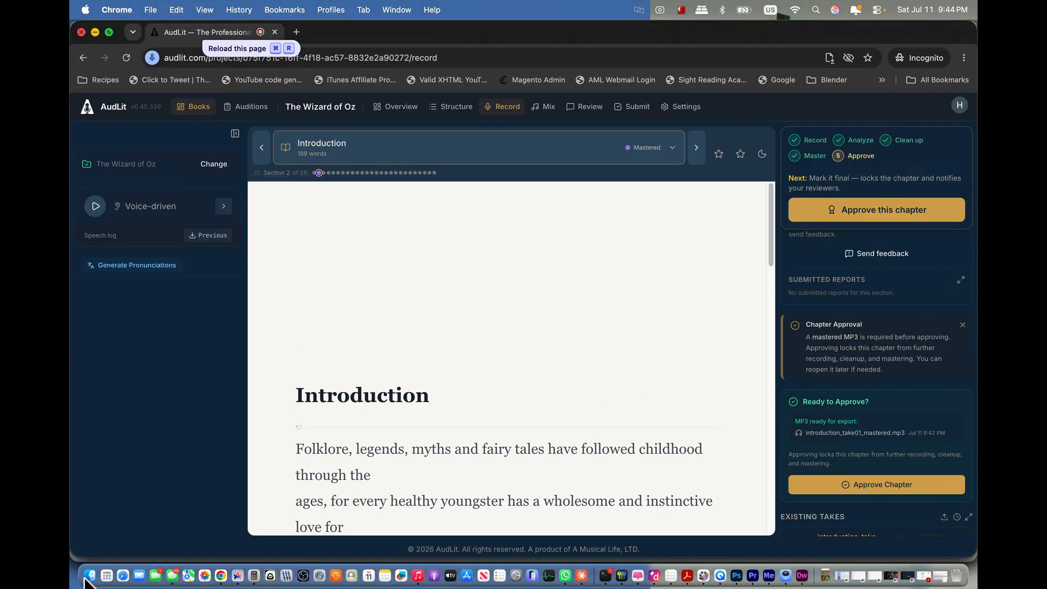
click(88, 577)
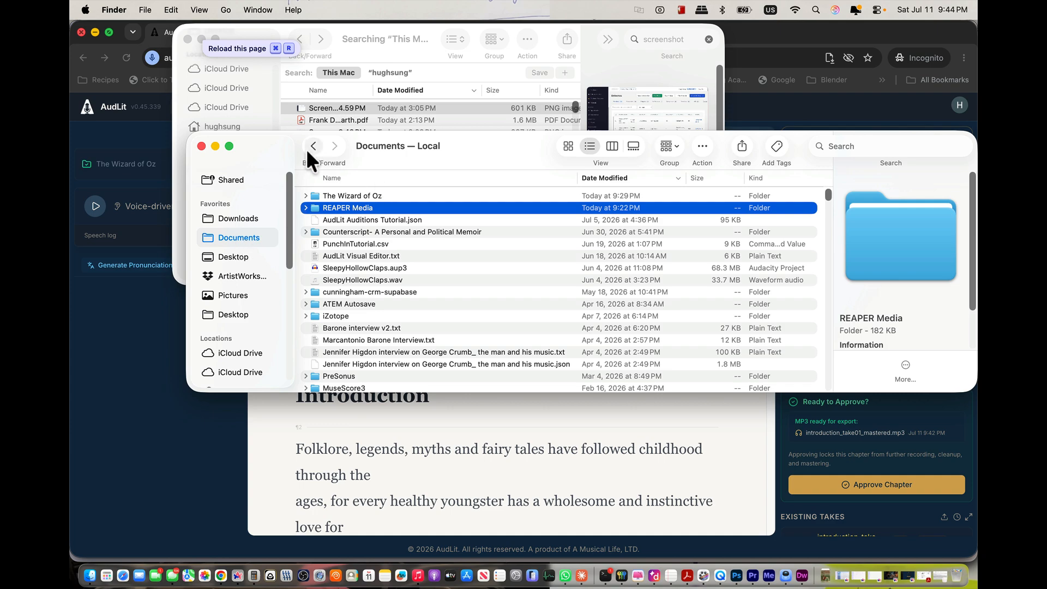
drag(306, 149, 266, 149)
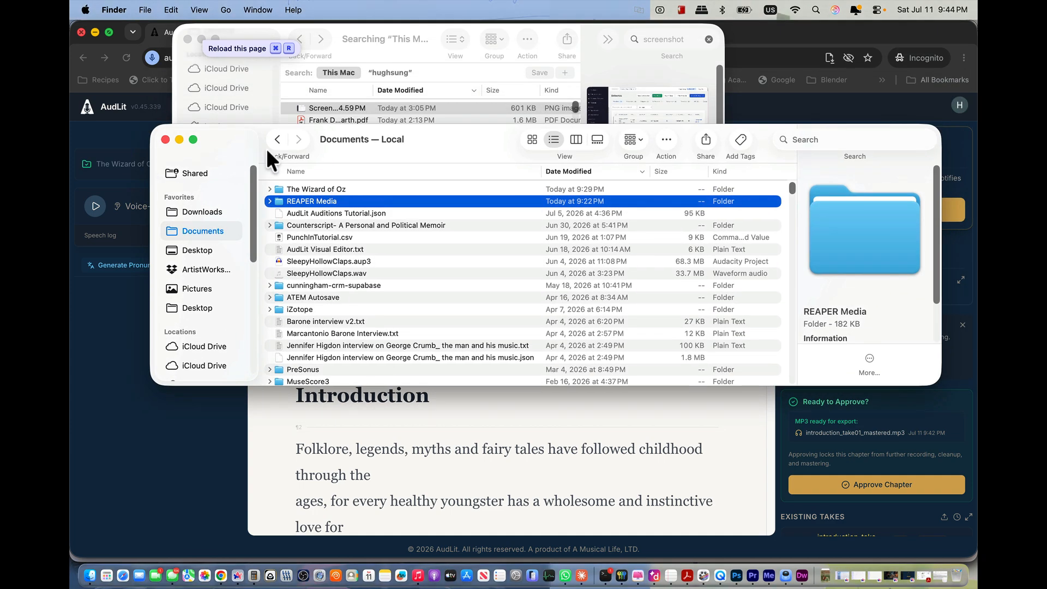
click(270, 188)
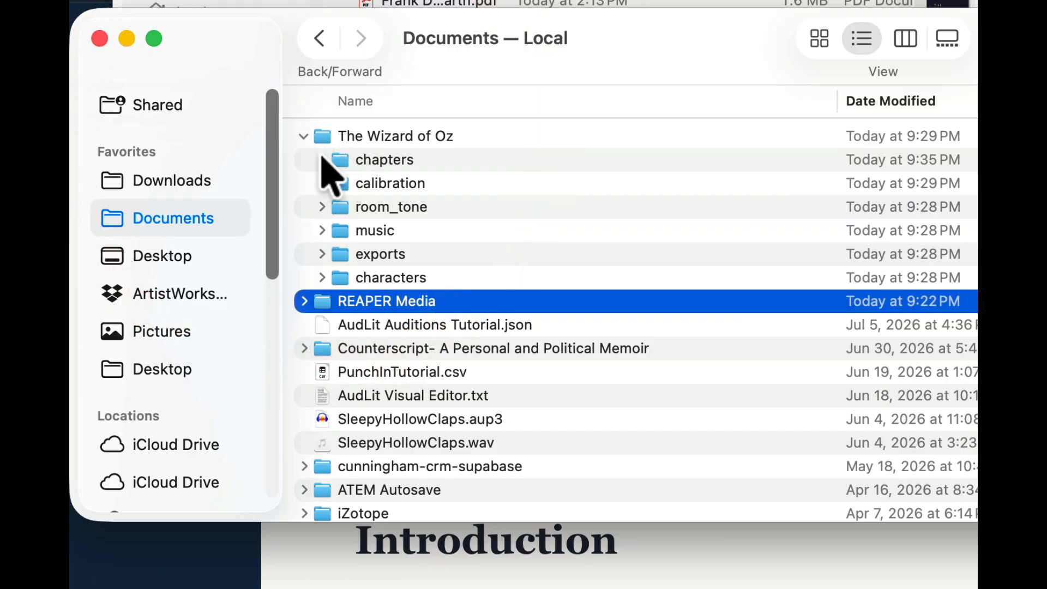
click(322, 159)
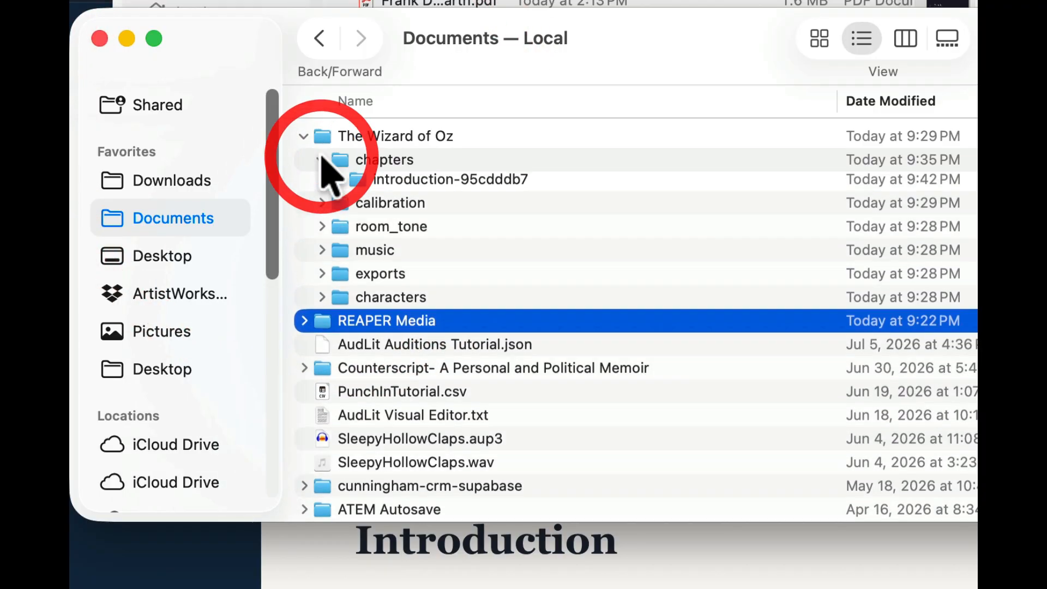
click(338, 183)
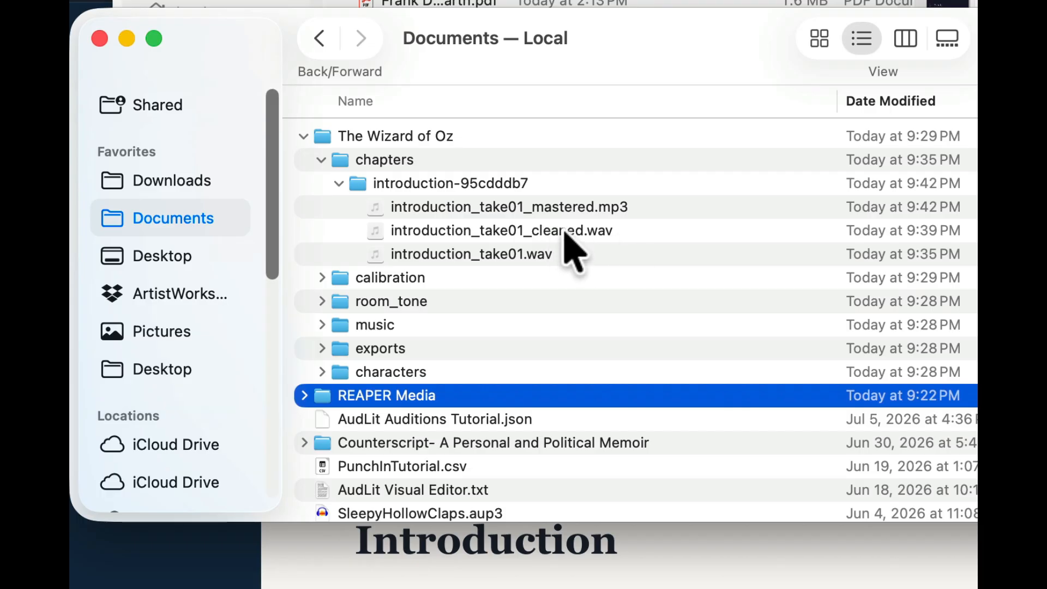
Inspect introduction_take01_cleaned.wav and introduction_take01_mastered.mp3 in the introduction folder, and switch back to the AudLit browser window.
click(567, 233)
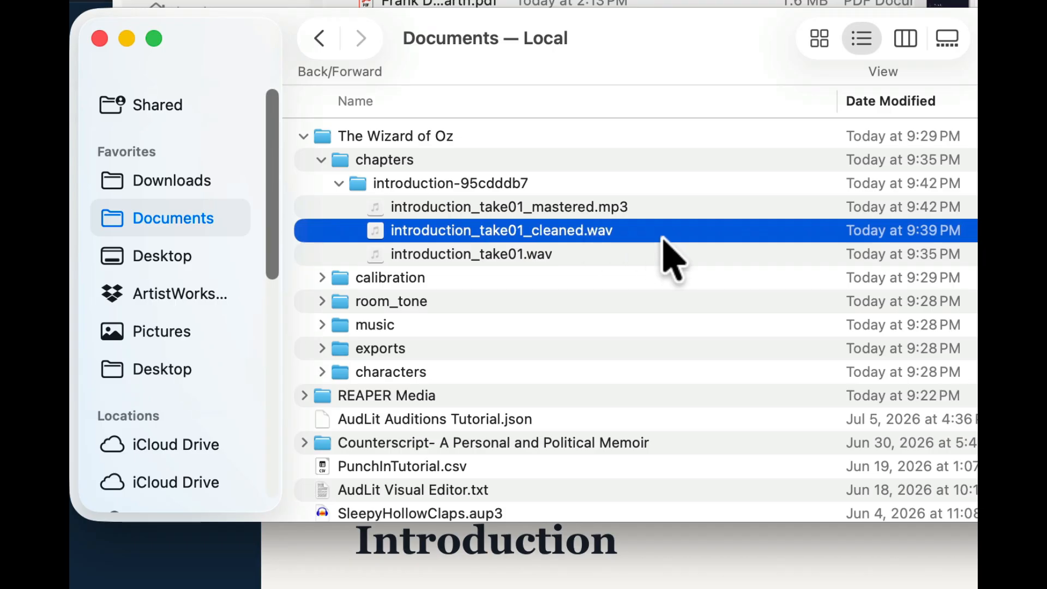
click(595, 205)
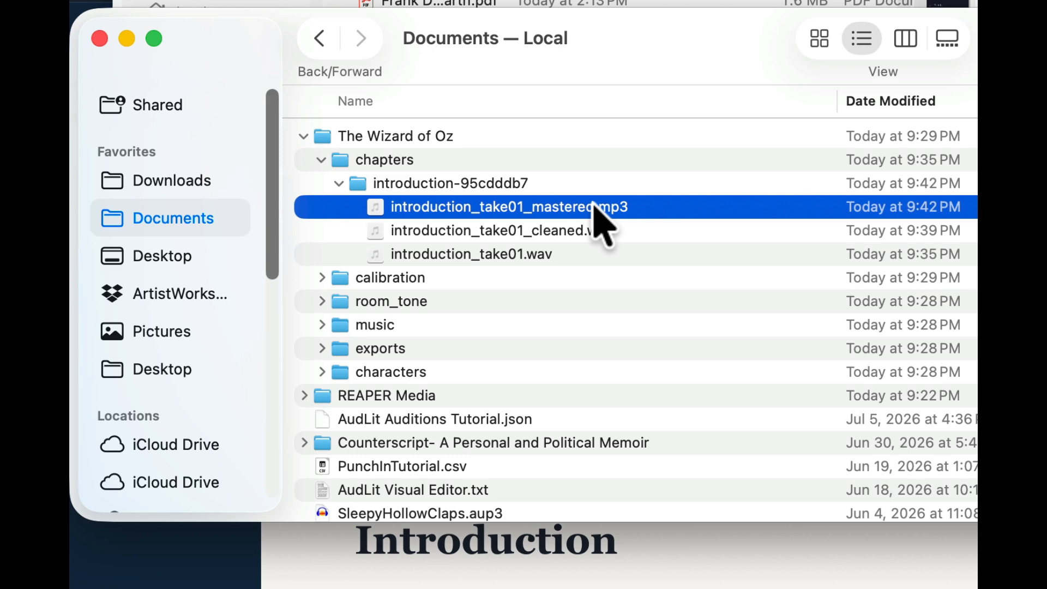
click(792, 574)
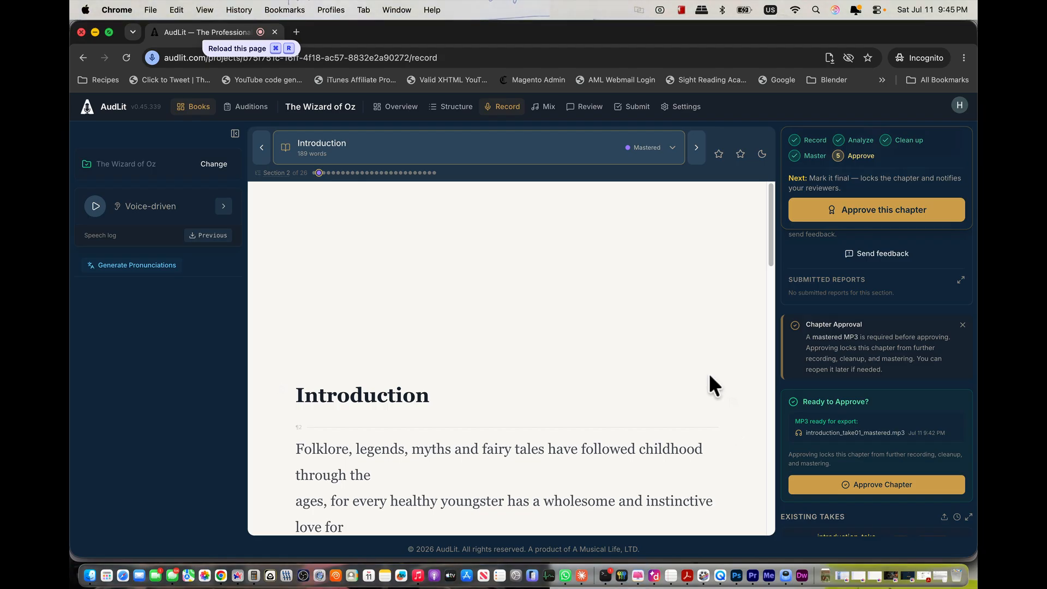
Open the project's submission checklist and examine its metadata, credits, chapter statuses, audio standards and export options.
scroll(708, 373, down, 3)
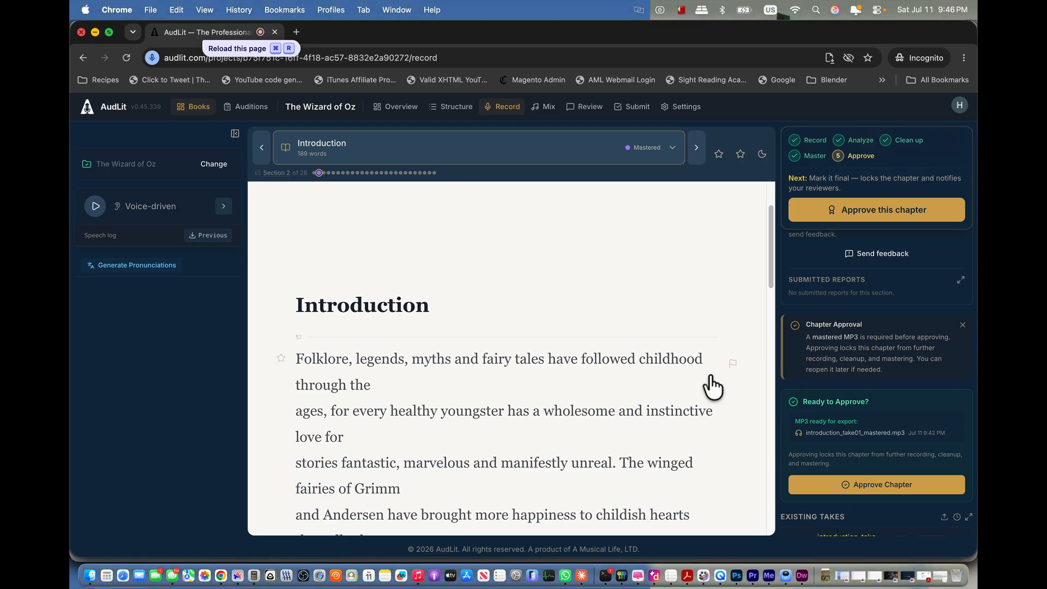
click(638, 107)
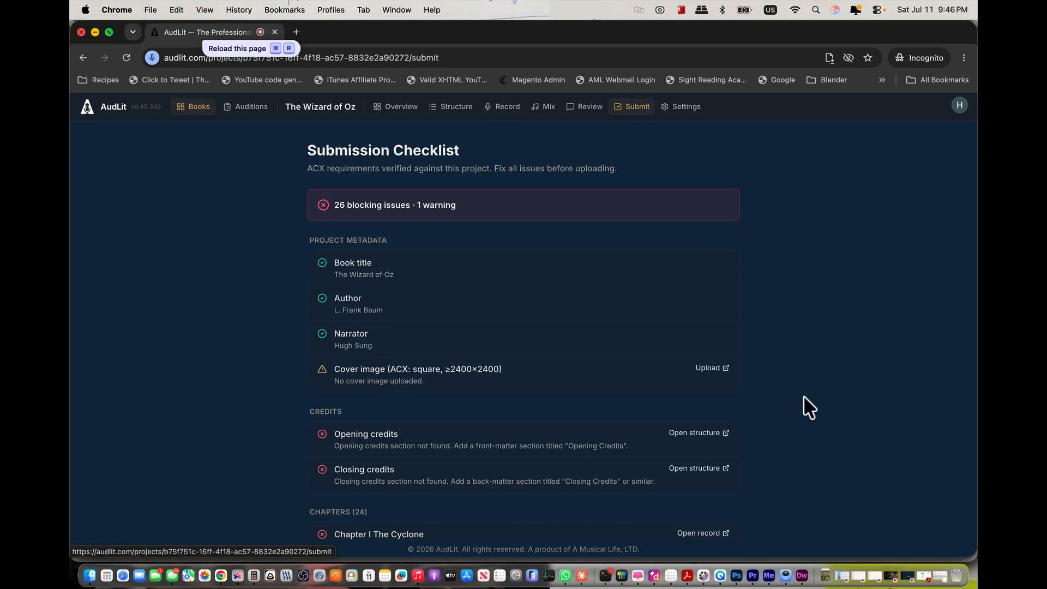
scroll(804, 399, down, 5)
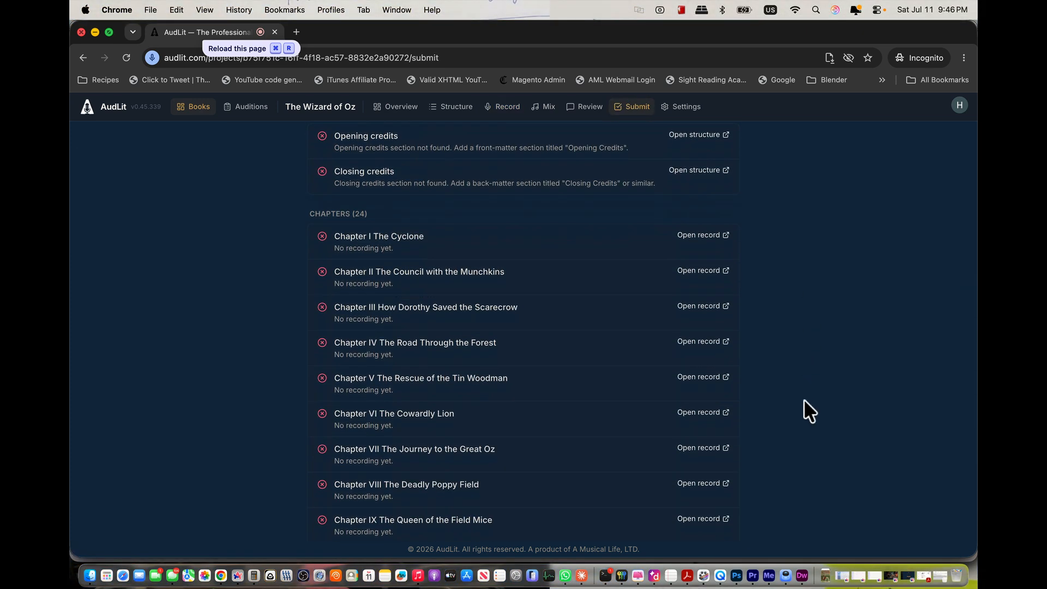
scroll(804, 399, down, 2)
scroll(804, 399, up, 4)
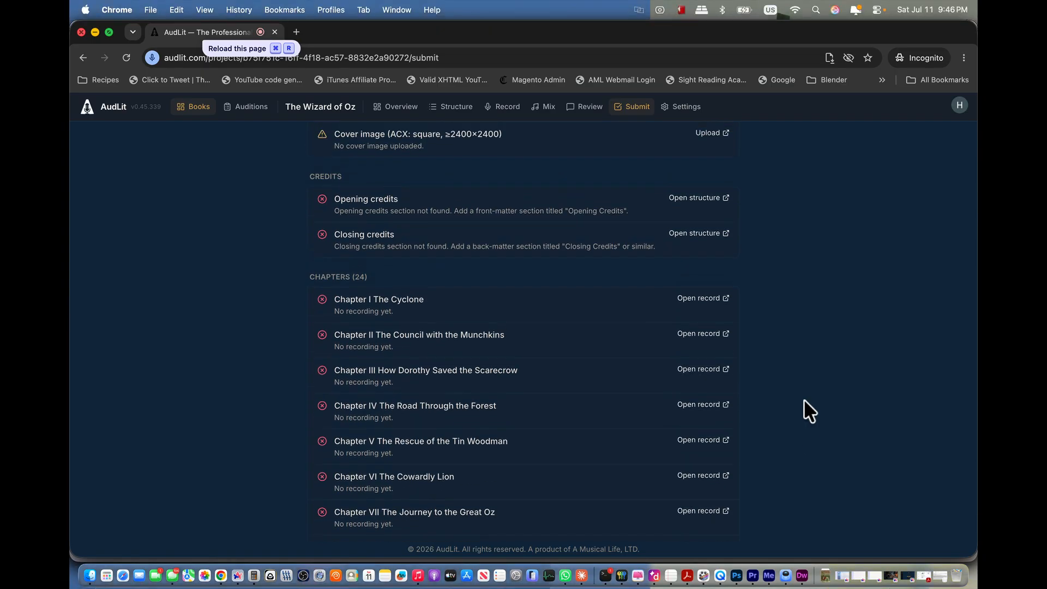
scroll(804, 399, up, 2)
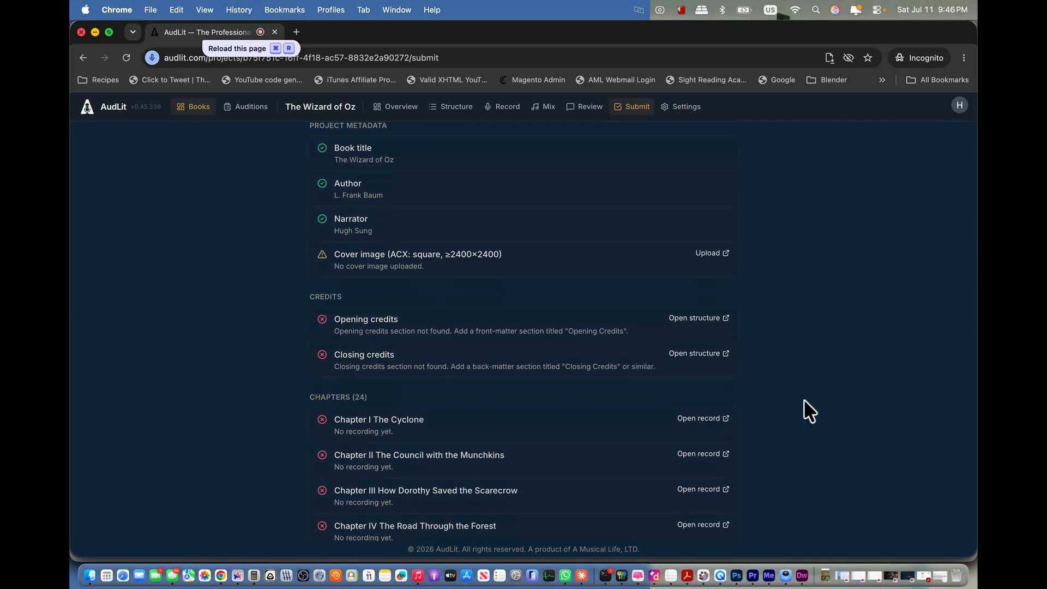
scroll(804, 399, down, 18)
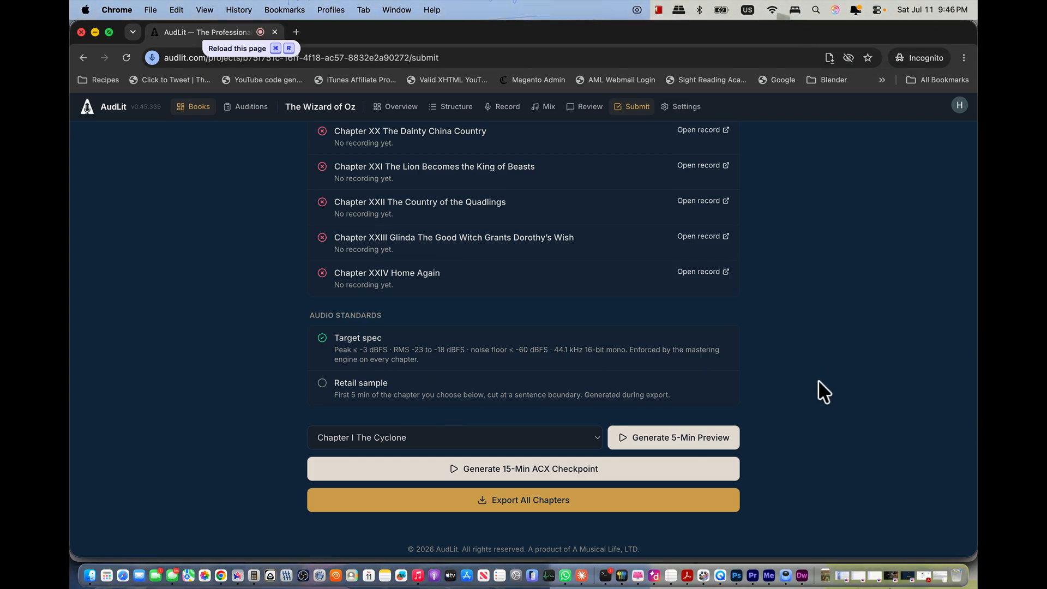
scroll(818, 381, up, 20)
scroll(818, 380, down, 15)
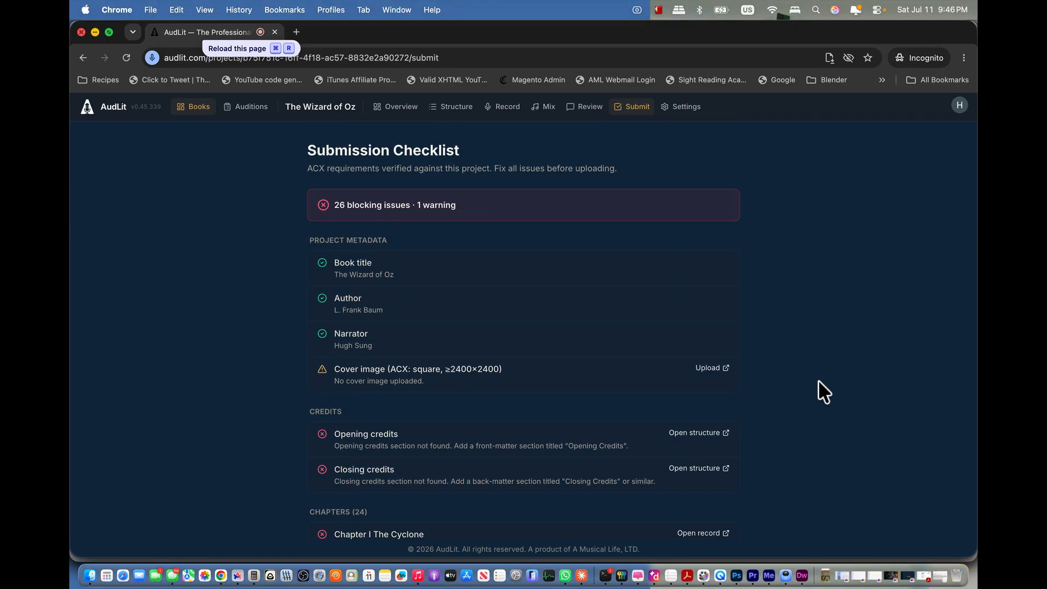
scroll(818, 380, down, 5)
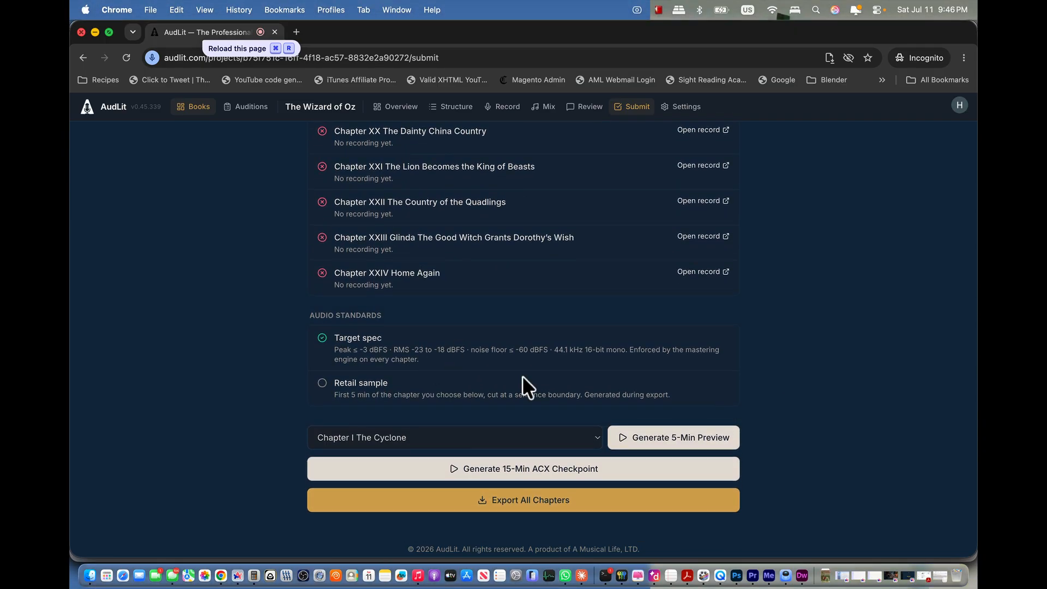
Open the 15-minute ACX checkpoint options, review the Introduction chapter selection and close the dialog.
click(552, 500)
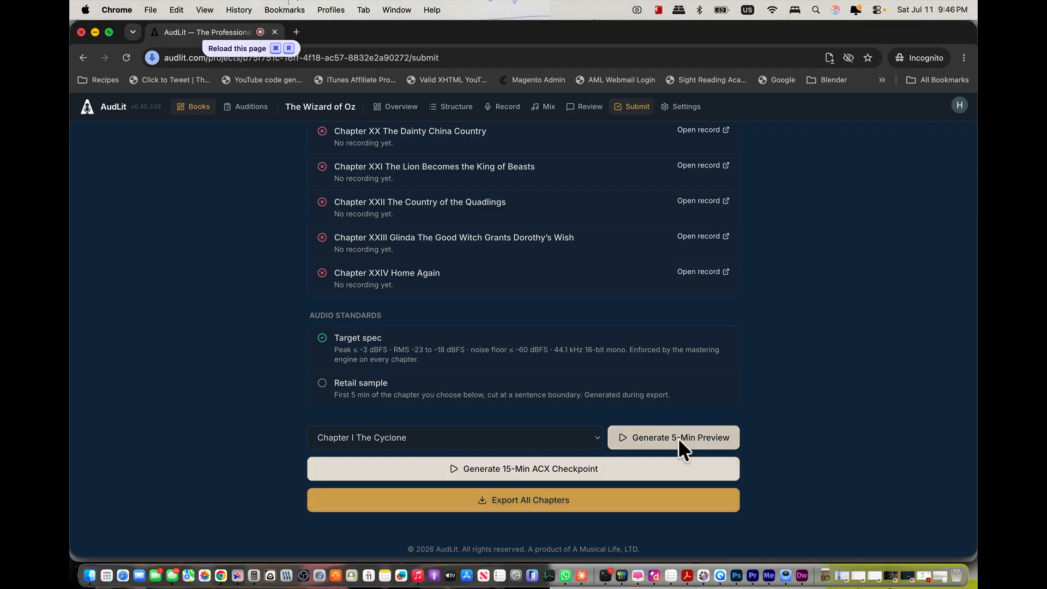
click(545, 470)
click(529, 367)
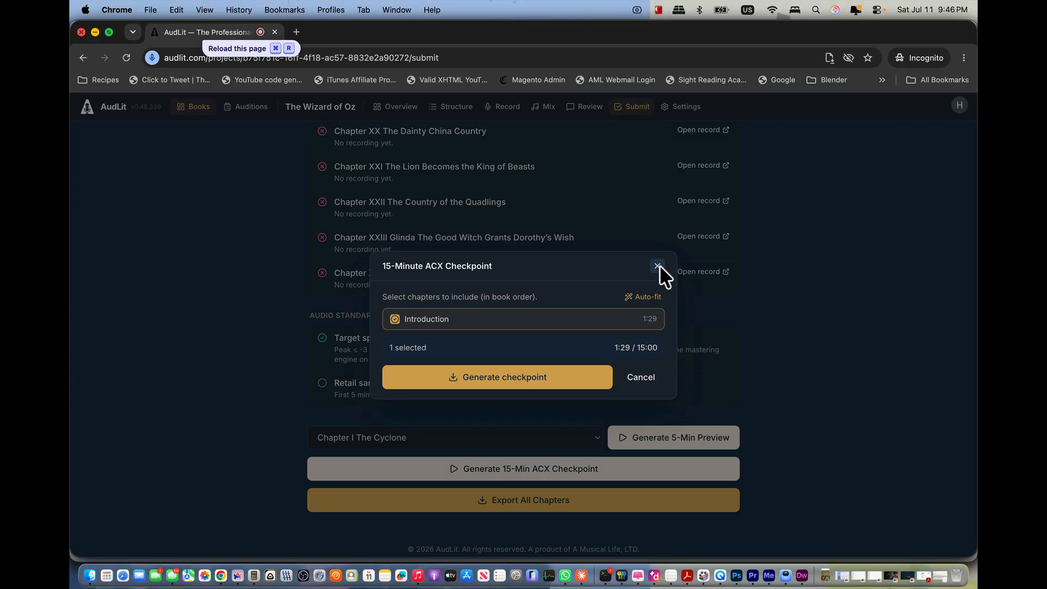
click(515, 377)
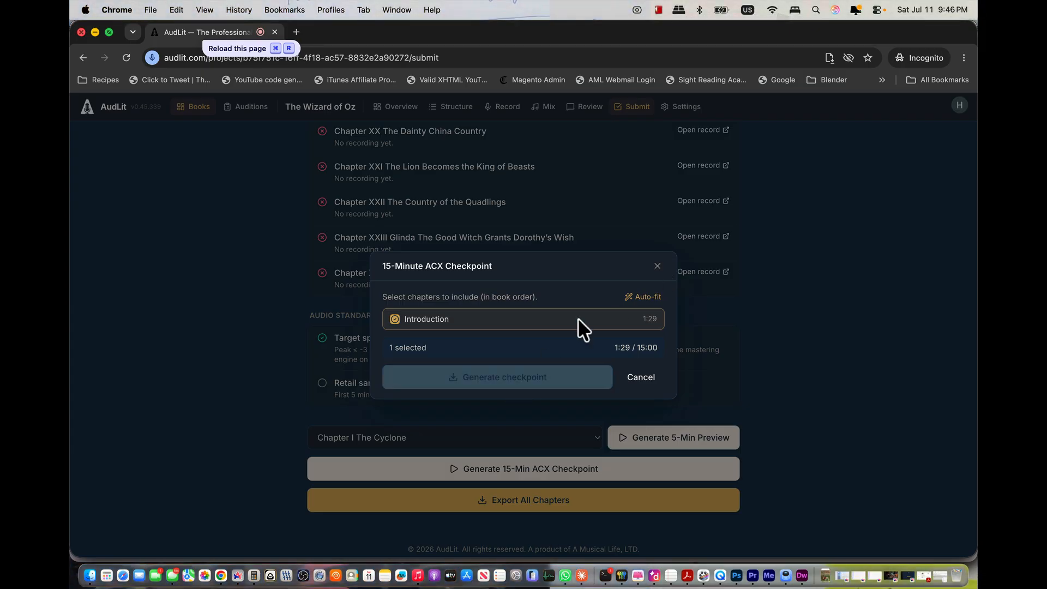
click(657, 265)
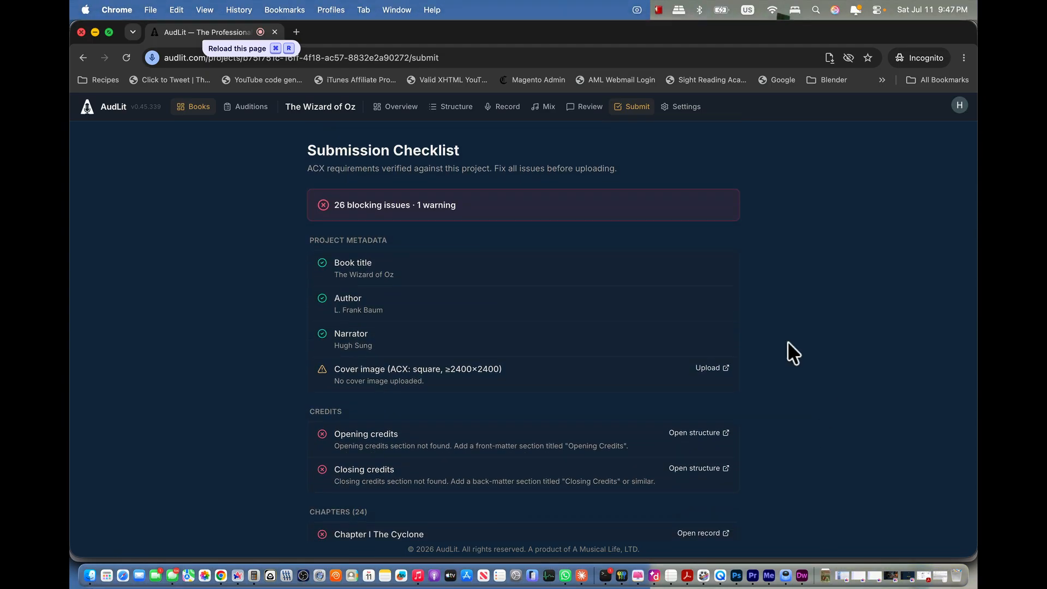
Open the project overview and examine its project details, recording pace, production progress and chapter list.
click(402, 115)
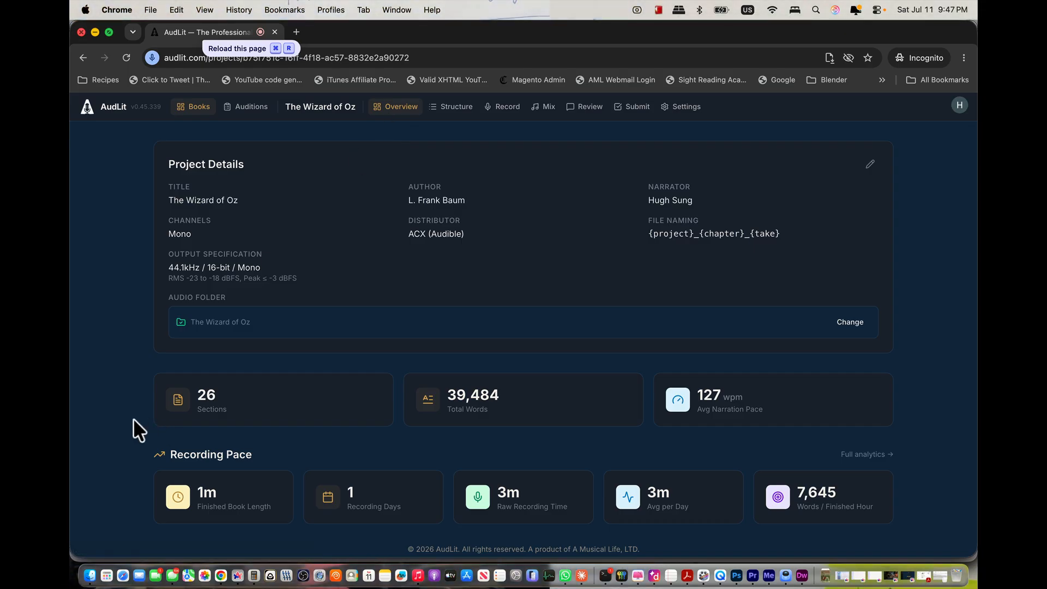
scroll(134, 420, down, 2)
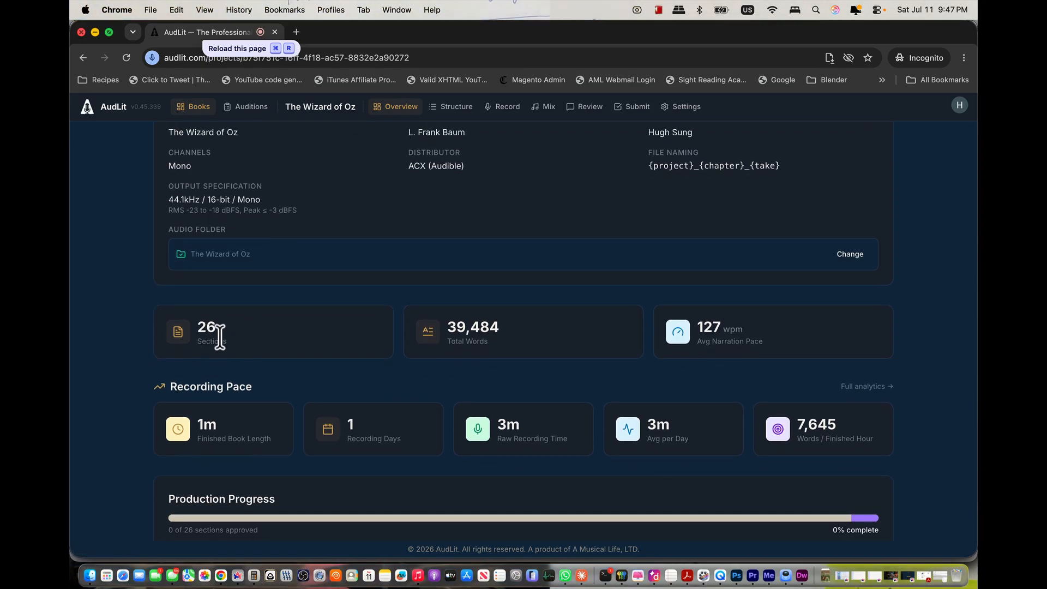
scroll(291, 340, up, 1)
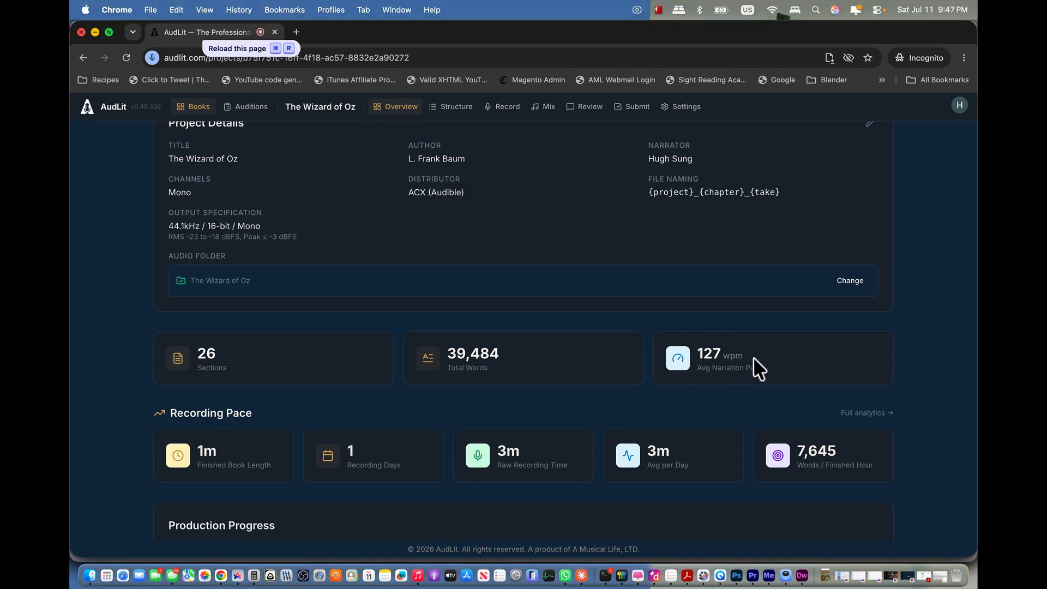
scroll(754, 357, down, 3)
scroll(753, 356, down, 2)
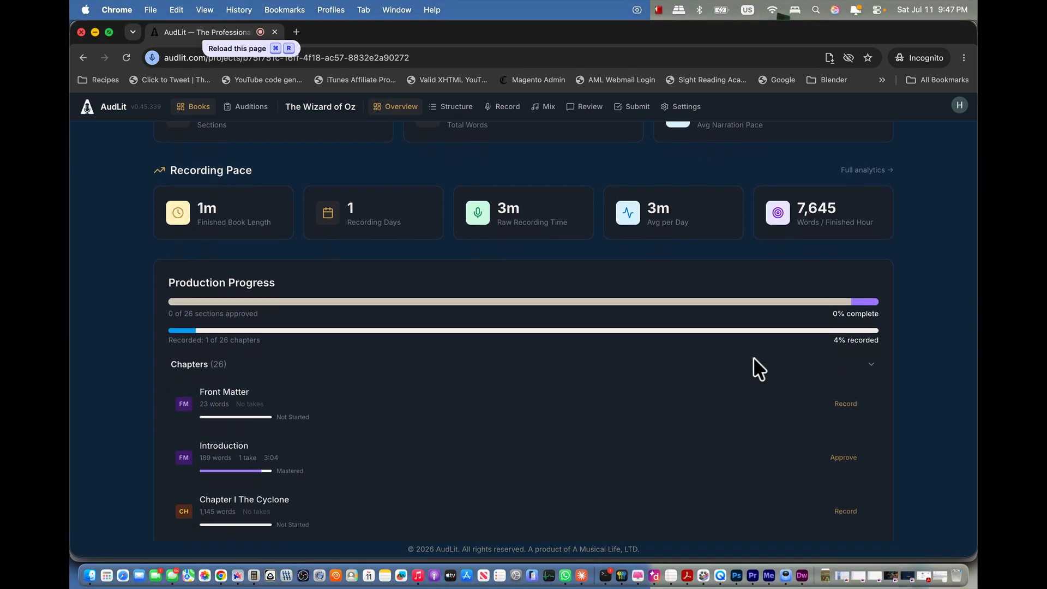
scroll(535, 397, down, 2)
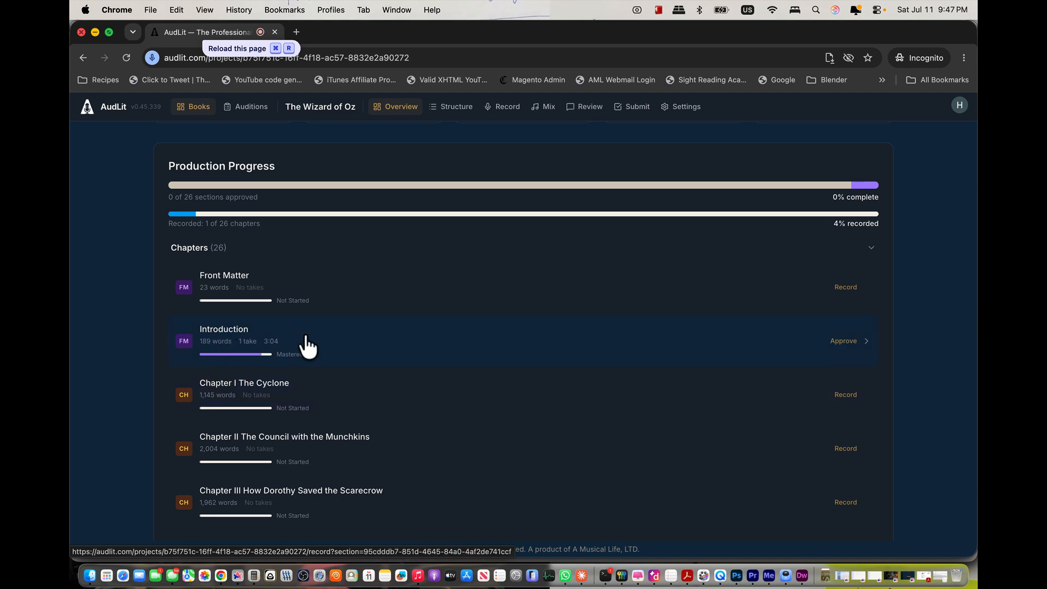
scroll(305, 346, down, 1)
scroll(307, 345, down, 10)
scroll(306, 344, up, 13)
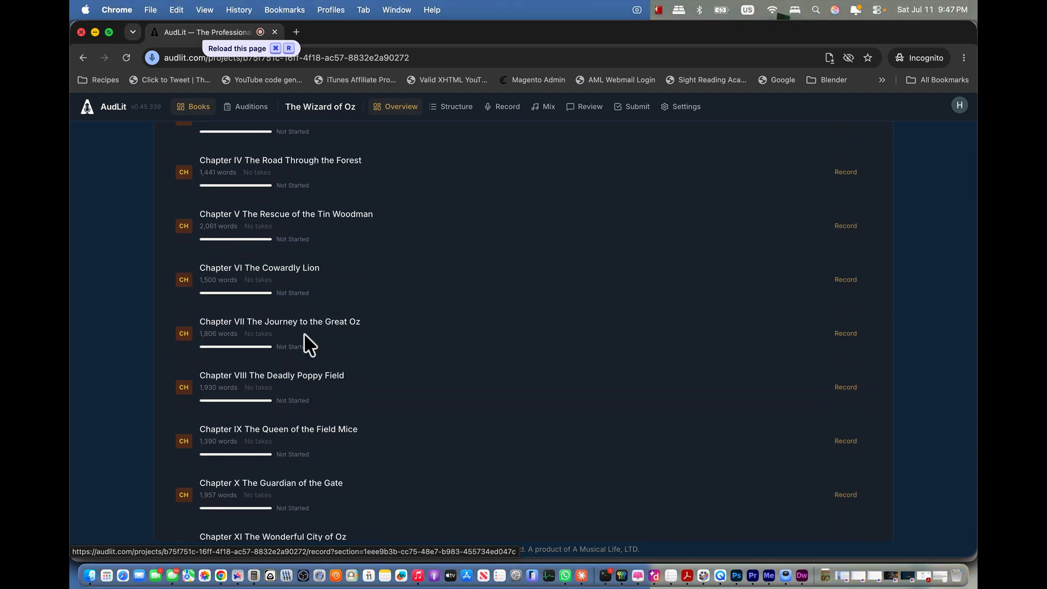
scroll(304, 341, down, 3)
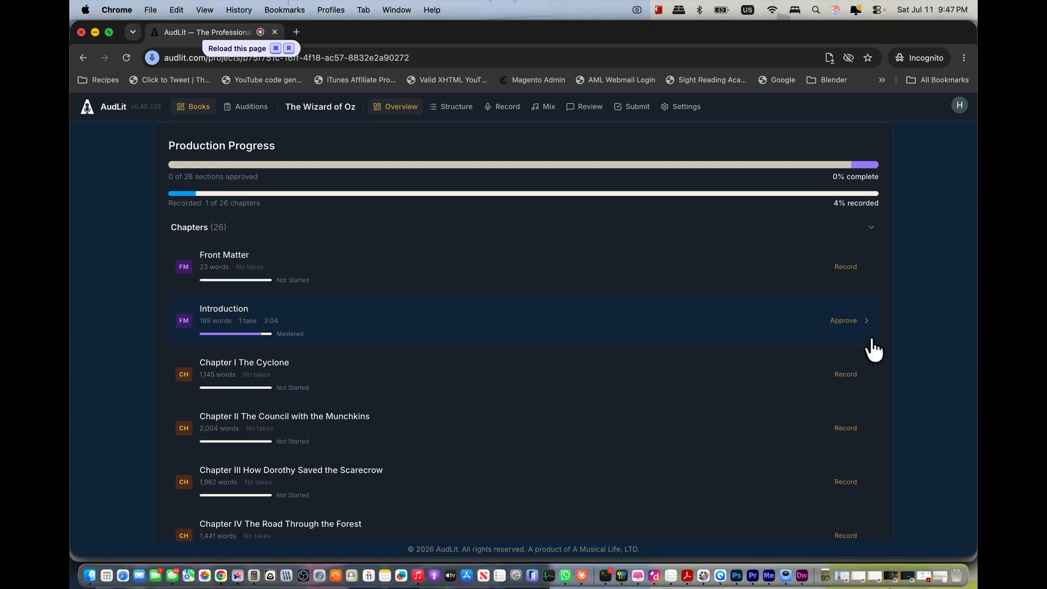
scroll(921, 311, up, 2)
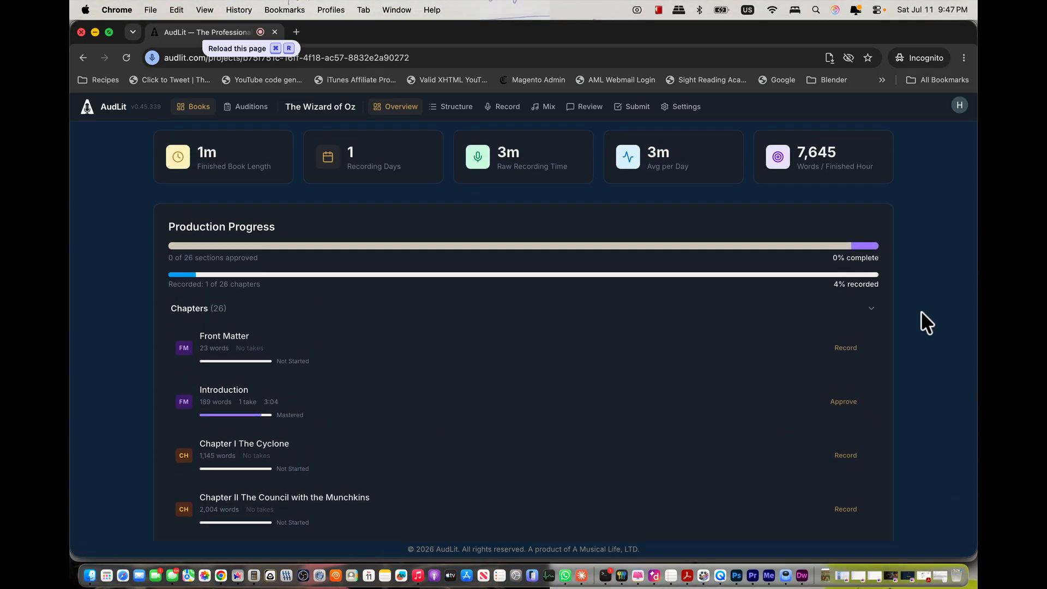
scroll(921, 313, up, 5)
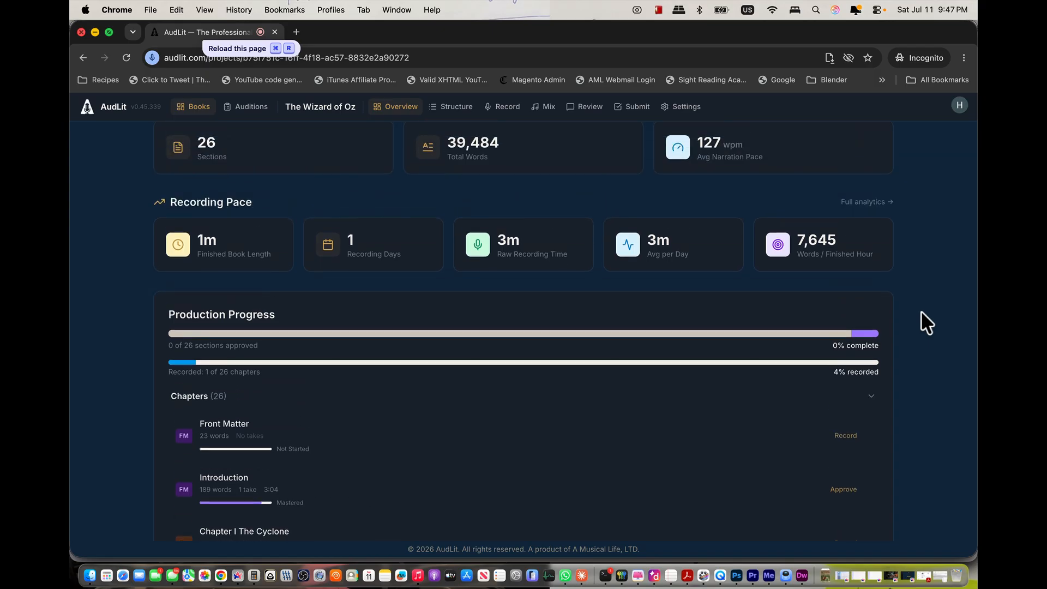